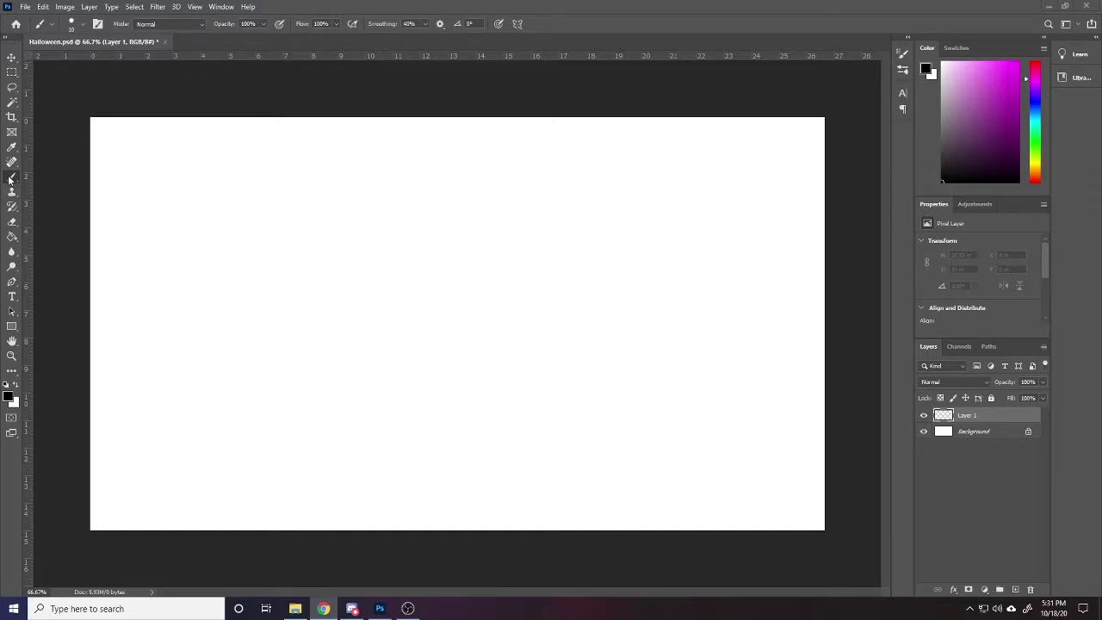
left_click(12, 177)
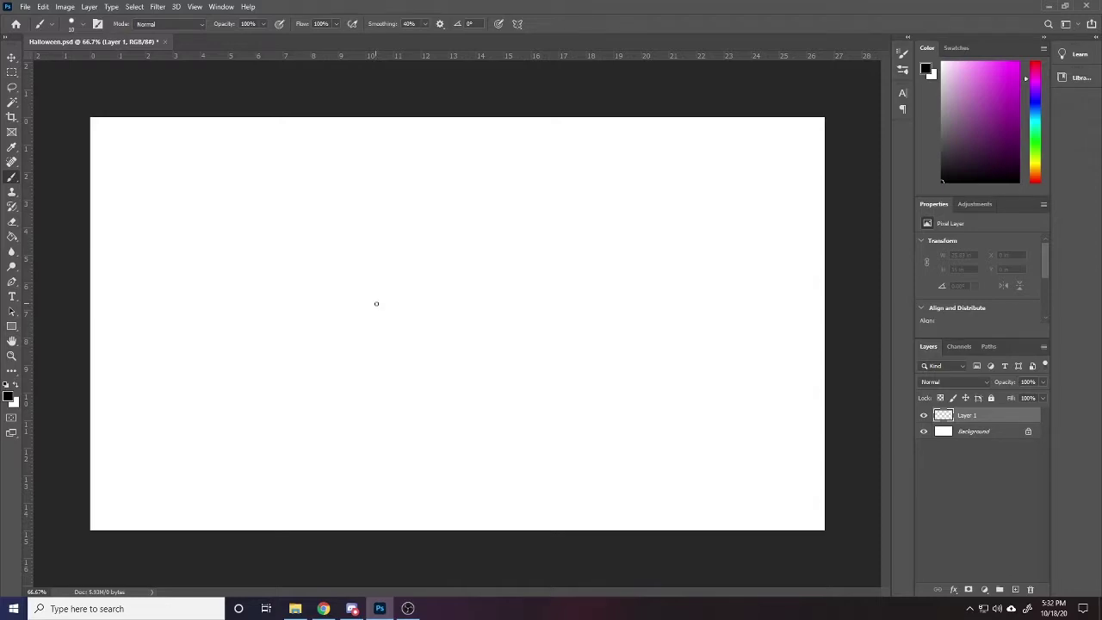
mouse_move(370, 298)
left_mouse_down()
mouse_move(374, 233)
mouse_move(412, 207)
mouse_move(465, 205)
mouse_move(496, 227)
mouse_move(508, 271)
mouse_move(488, 291)
mouse_move(368, 293)
left_mouse_up()
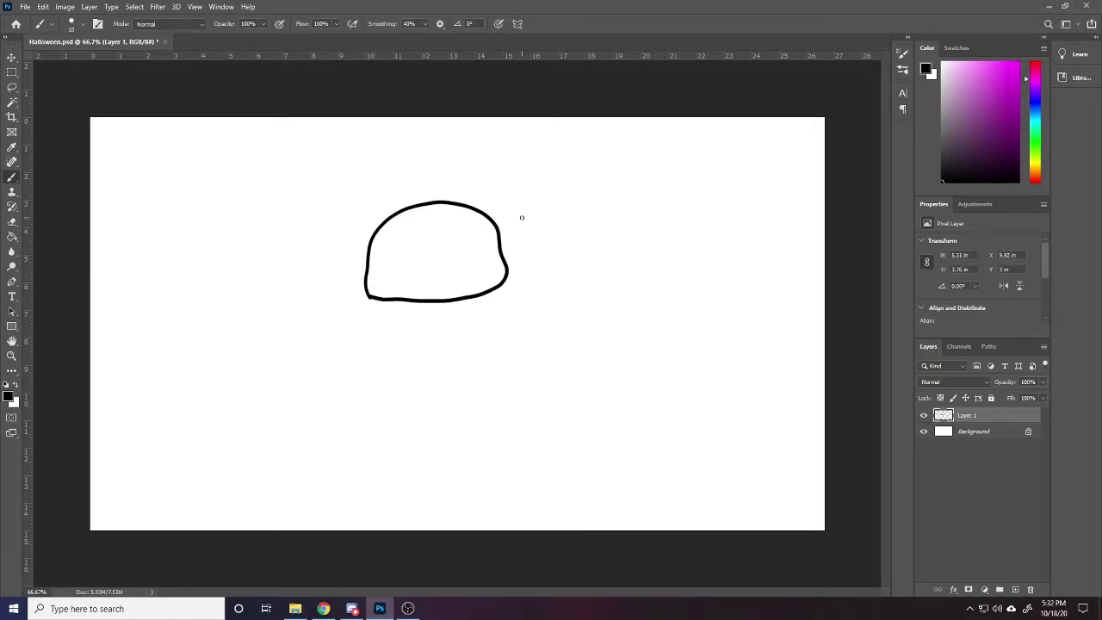
middle_click(414, 203)
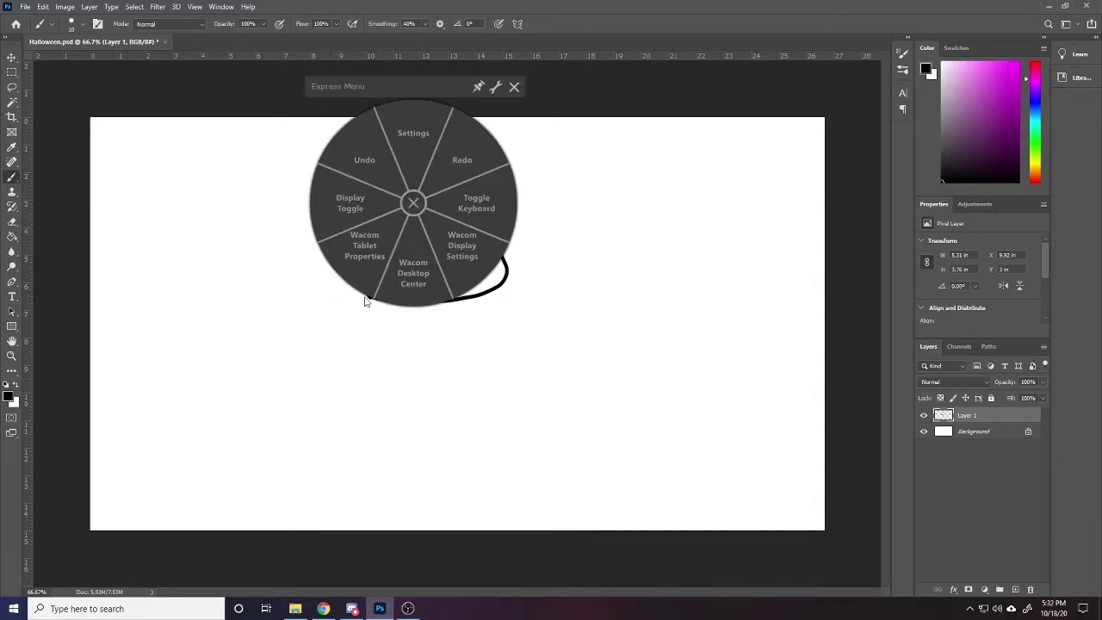
left_click(409, 202)
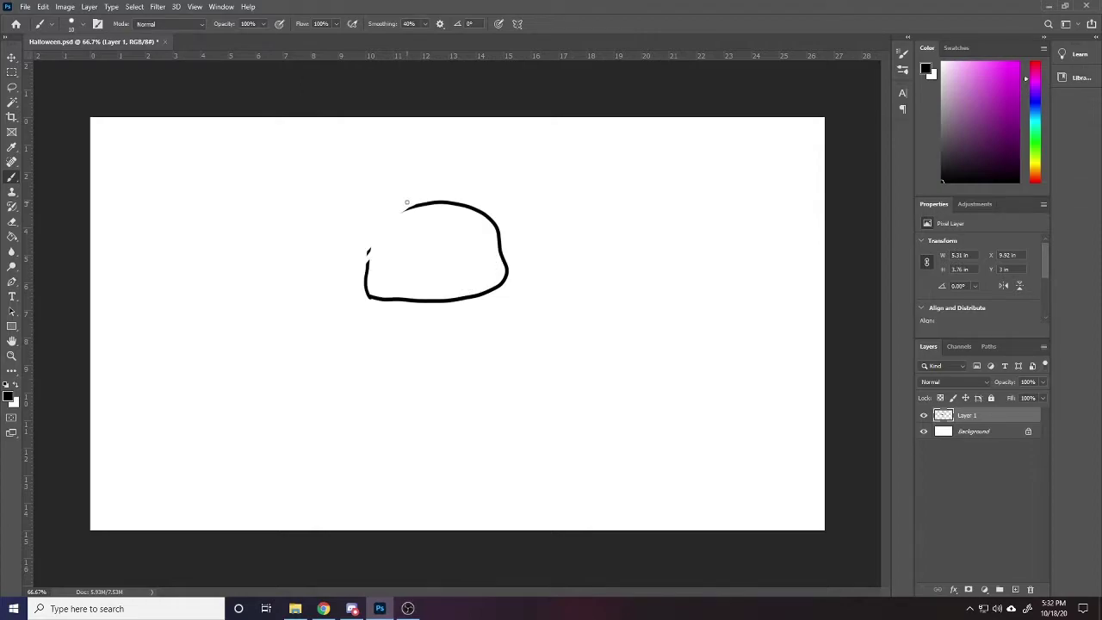
key("ctrl+z")
key("ctrl+z")
key("ctrl+z")
key("ctrl+z")
key("ctrl+z")
key("ctrl+z")
key("ctrl+z")
key("ctrl+z")
key("ctrl+z")
key("ctrl+z")
key("ctrl+z")
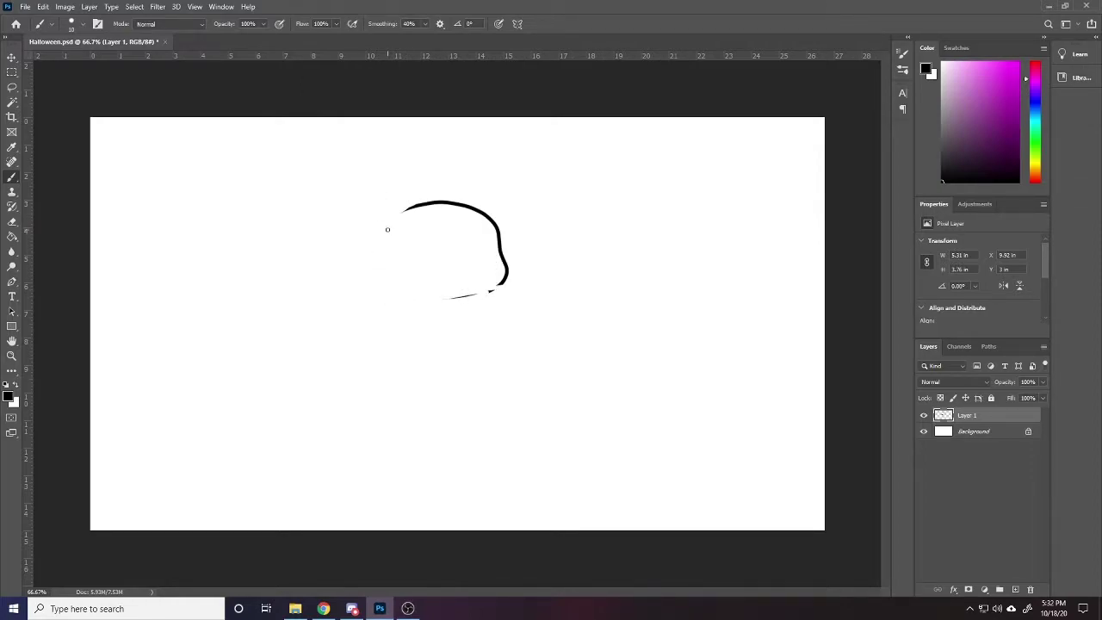
key("ctrl+z")
key("ctrl+z")
key("ctrl+z")
key("ctrl+z")
key("ctrl+z")
key("ctrl+z")
key("ctrl+z")
key("ctrl+z")
key("ctrl+z")
key("ctrl+z")
key("ctrl+z")
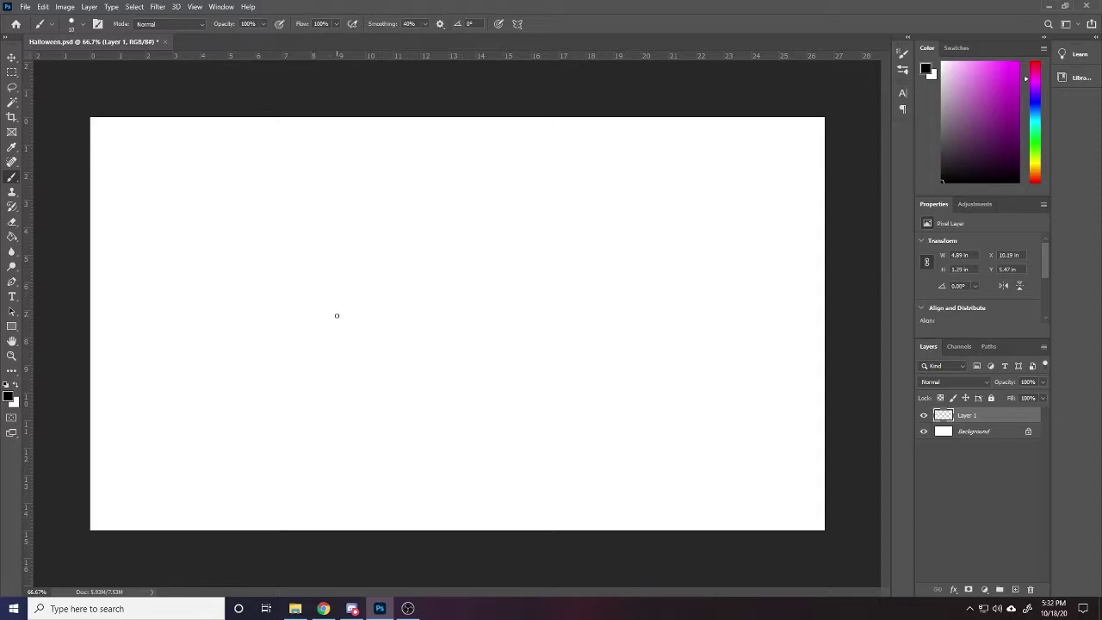
Sketch an open paper bag with a zigzag top edge and a narrow side panel, undoing the extra line inside its base
mouse_move(396, 351)
left_mouse_down()
mouse_move(397, 419)
mouse_move(410, 429)
mouse_move(479, 422)
mouse_move(472, 343)
mouse_move(396, 346)
mouse_move(370, 351)
mouse_move(376, 434)
mouse_move(477, 431)
mouse_move(463, 425)
left_mouse_up()
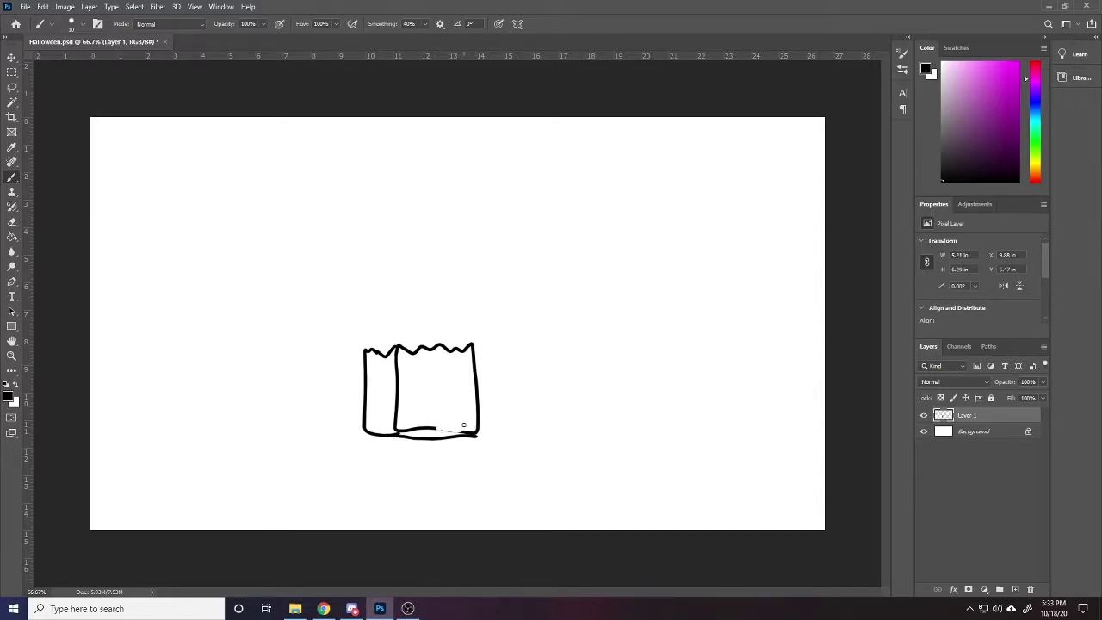
key("ctrl+z")
key("ctrl+z")
key("ctrl+z")
Sketch a hand with fingers gripping the bag's side, then its bent arm, the shoulders and a rounded body outline around the bag
mouse_move(353, 380)
left_mouse_down()
mouse_move(379, 380)
mouse_move(384, 405)
mouse_move(355, 412)
mouse_move(336, 389)
mouse_move(355, 380)
left_mouse_up()
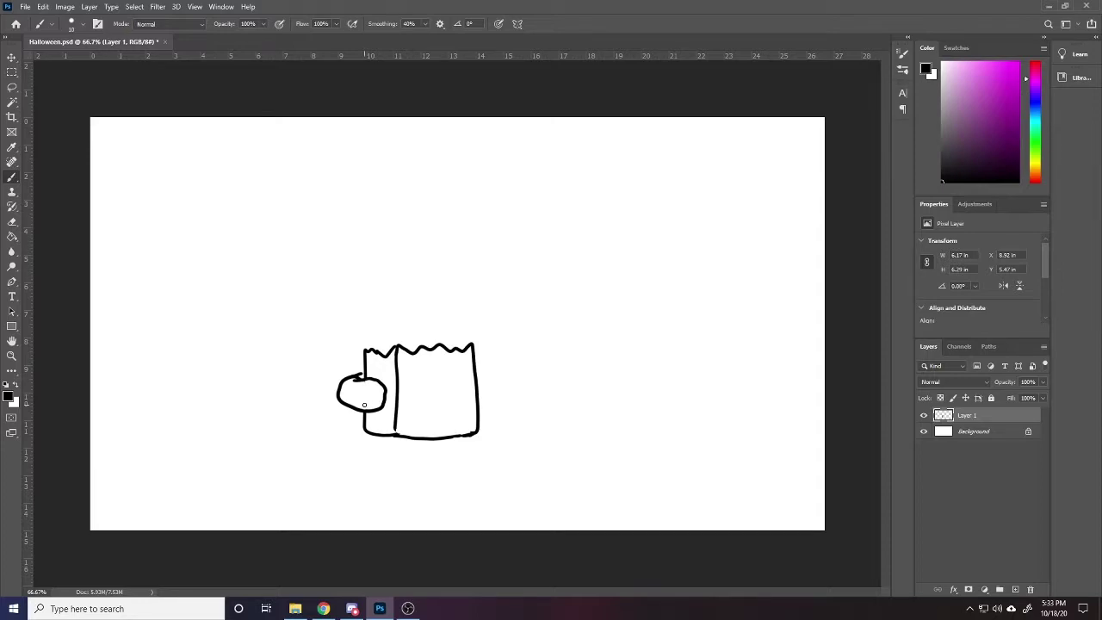
mouse_move(383, 389)
left_mouse_down()
mouse_move(363, 390)
mouse_move(372, 394)
mouse_move(362, 402)
left_mouse_up()
left_click_drag(359, 373, 356, 373)
mouse_move(365, 380)
left_mouse_down()
mouse_move(389, 392)
mouse_move(338, 402)
mouse_move(318, 368)
mouse_move(317, 329)
mouse_move(341, 293)
left_mouse_up()
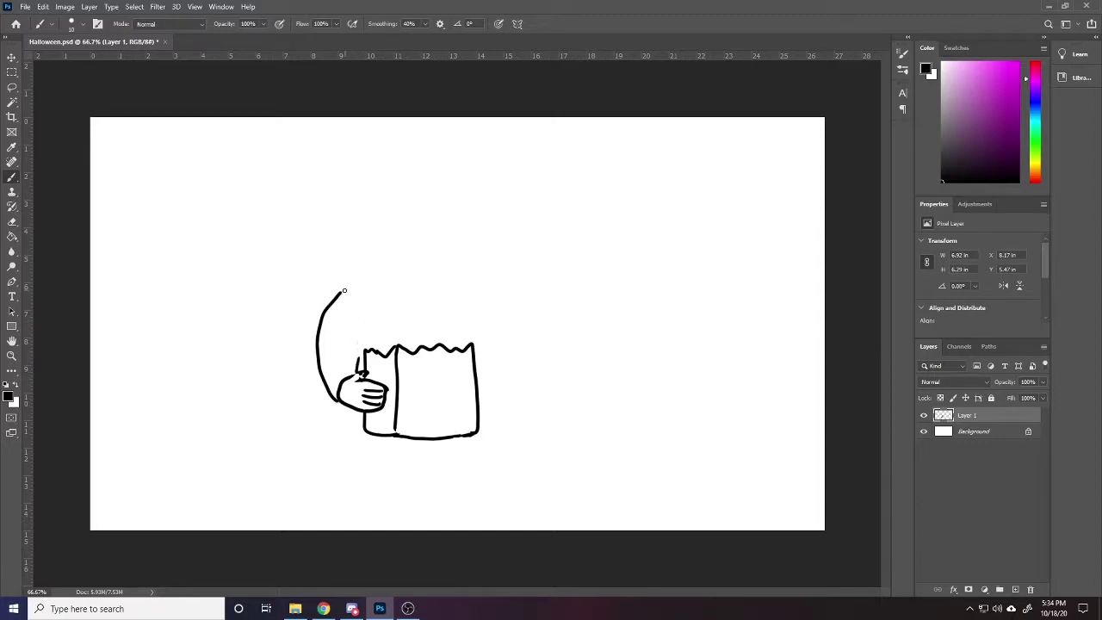
mouse_move(338, 294)
left_mouse_down()
mouse_move(434, 282)
mouse_move(478, 300)
mouse_move(460, 318)
mouse_move(485, 365)
mouse_move(489, 428)
mouse_move(460, 456)
mouse_move(415, 460)
mouse_move(370, 453)
mouse_move(337, 391)
left_mouse_up()
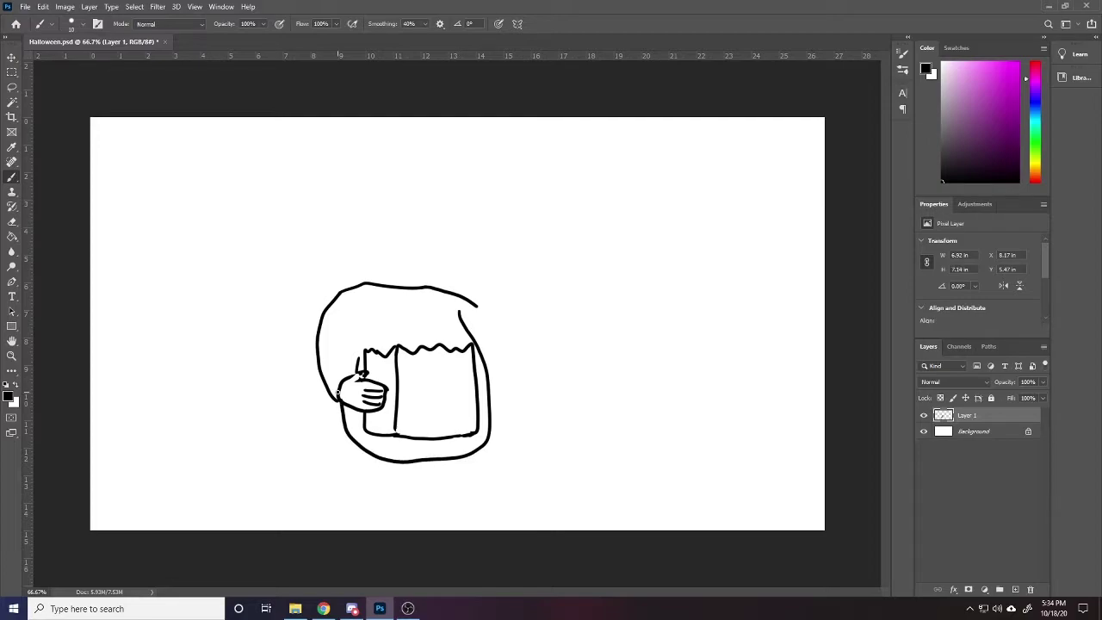
left_click_drag(475, 308, 500, 375)
key("ctrl+z")
key("ctrl+z")
key("ctrl+z")
Draw the second arm coming down from the other shoulder, with the forearm block extending outward from the body
mouse_move(472, 304)
left_mouse_down()
mouse_move(496, 392)
mouse_move(534, 376)
mouse_move(531, 358)
mouse_move(499, 357)
mouse_move(492, 366)
mouse_move(541, 347)
left_mouse_up()
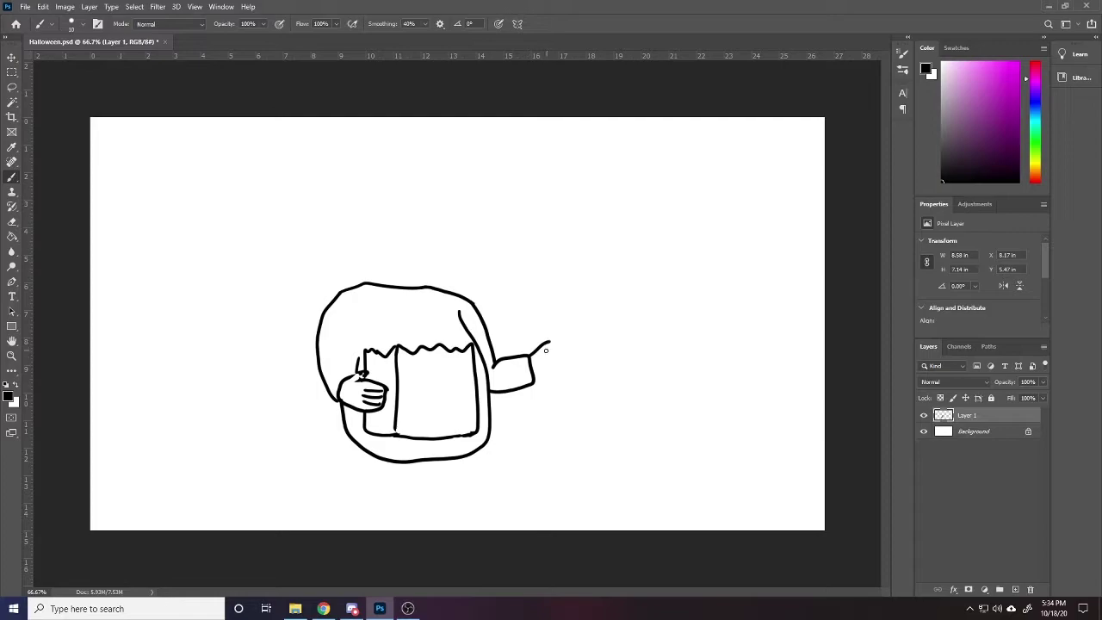
mouse_move(549, 342)
left_mouse_down()
mouse_move(539, 362)
mouse_move(551, 377)
mouse_move(568, 355)
mouse_move(558, 344)
mouse_move(549, 357)
mouse_move(562, 358)
left_mouse_up()
key("ctrl+z")
key("ctrl+z")
key("ctrl+z")
key("ctrl+z")
key("ctrl+z")
key("ctrl+z")
key("ctrl+z")
key("ctrl+z")
key("ctrl+z")
Draw a large rounded shape flaring out from the end of the outstretched forearm, with doubled lines along its edges
mouse_move(537, 347)
left_mouse_down()
mouse_move(598, 308)
mouse_move(563, 324)
mouse_move(541, 351)
mouse_move(559, 380)
mouse_move(628, 366)
mouse_move(535, 377)
left_mouse_up()
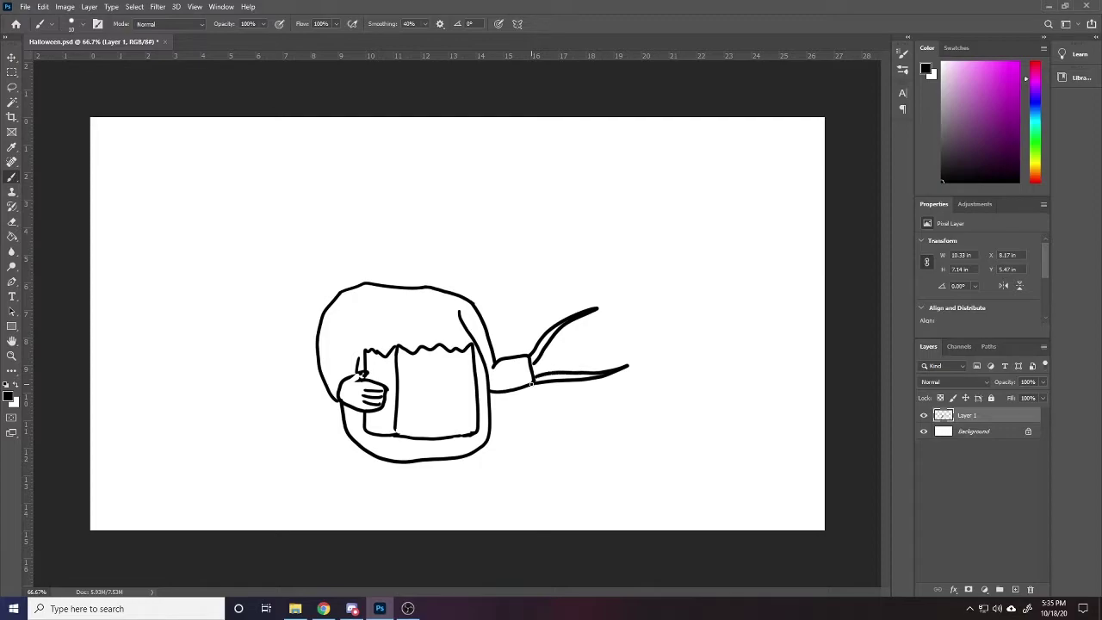
mouse_move(595, 309)
left_mouse_down()
mouse_move(632, 331)
mouse_move(634, 355)
left_mouse_up()
Hand-letter KANDY diagonally down the front panel of the bag
mouse_move(414, 369)
left_mouse_down()
mouse_move(445, 400)
mouse_move(448, 387)
mouse_move(448, 413)
mouse_move(463, 423)
left_mouse_up()
left_click_drag(469, 414, 463, 432)
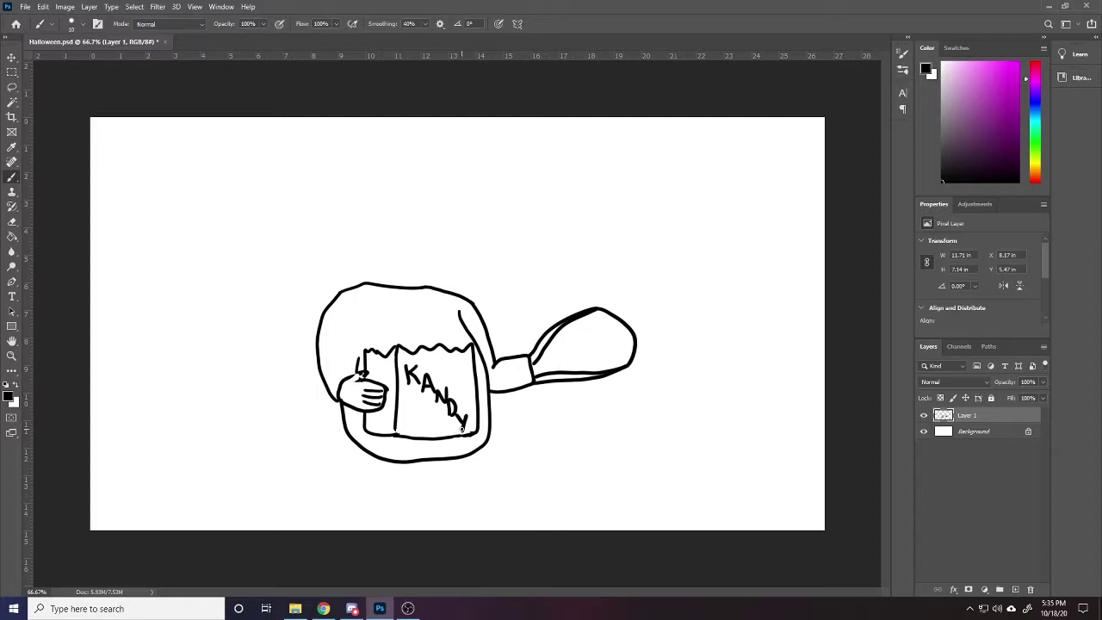
Draw the apron's shoulder straps and squared neckline on the chest, and extend the inner arm line up from the gripping hand
left_click_drag(357, 368, 354, 324)
mouse_move(368, 283)
left_mouse_down()
mouse_move(372, 324)
mouse_move(352, 334)
left_mouse_up()
mouse_move(378, 285)
left_mouse_down()
mouse_move(384, 318)
mouse_move(435, 322)
mouse_move(438, 290)
mouse_move(447, 315)
left_mouse_up()
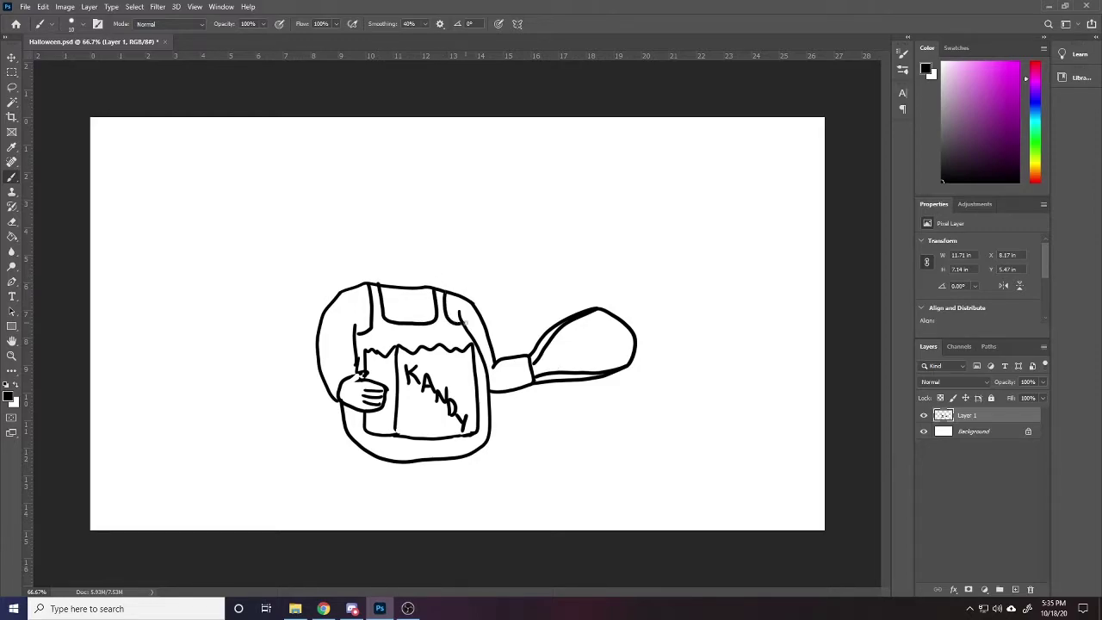
Extend the body down to a straight lower hem in place of the rounded bottom edge, and add a small rectangular chest tag
mouse_move(344, 430)
left_mouse_down()
mouse_move(349, 519)
mouse_move(478, 503)
mouse_move(490, 436)
left_mouse_up()
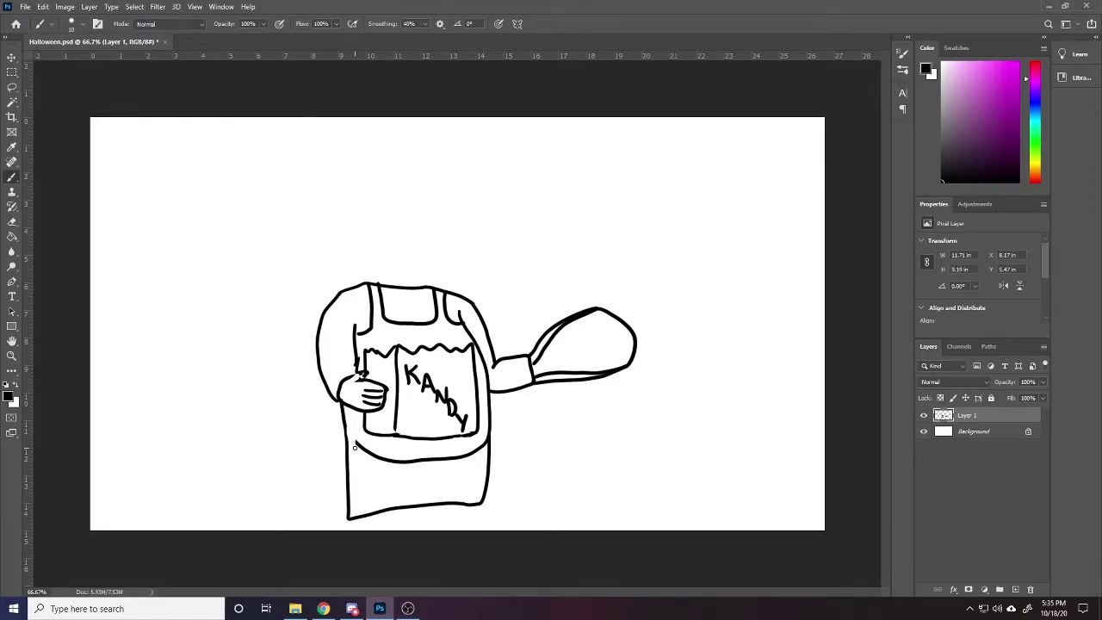
key("ctrl+z")
key("ctrl+z")
key("ctrl+z")
key("ctrl+z")
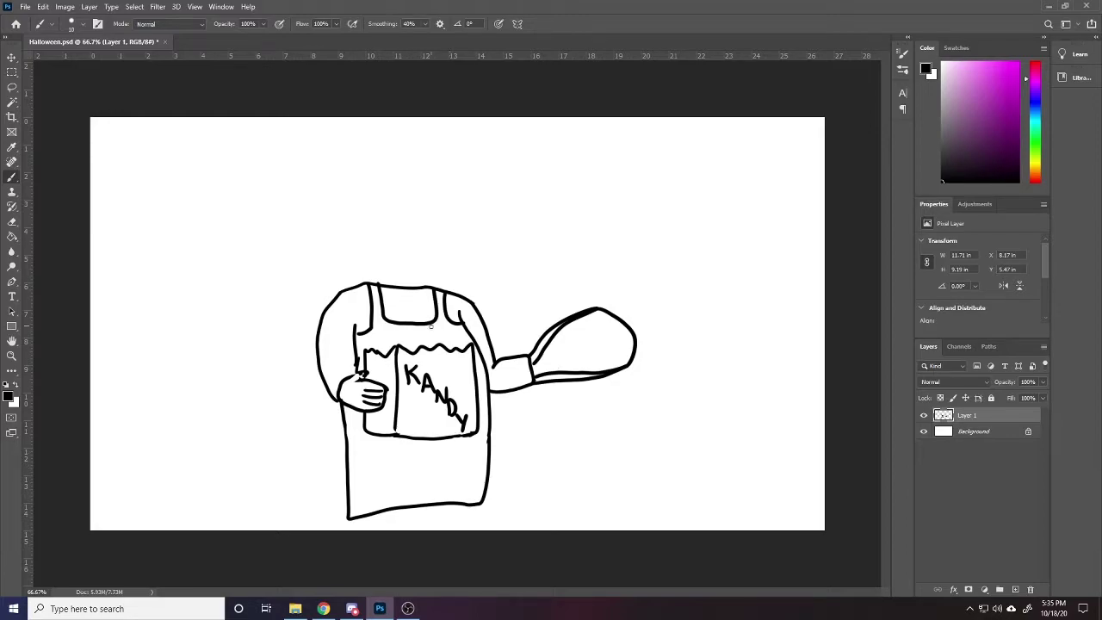
left_click_drag(465, 340, 438, 342)
Select the whole character with a rectangular marquee, move it up the canvas, and clear the selection
left_click(13, 73)
left_click_drag(218, 166, 658, 524)
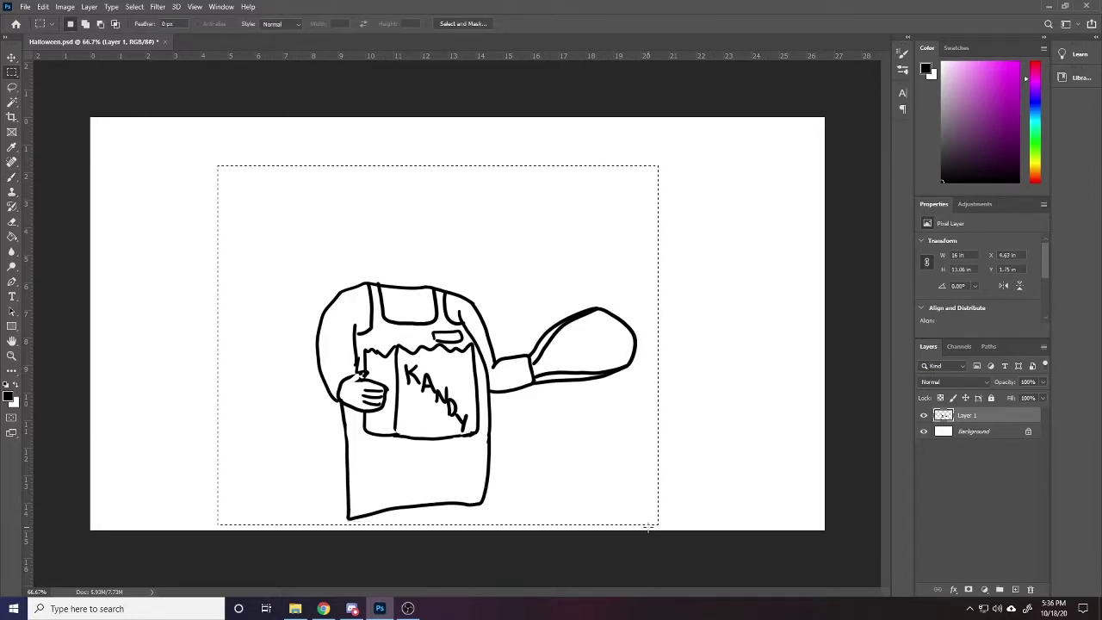
key("v")
left_click_drag(469, 360, 473, 312)
key("m")
left_click(142, 153)
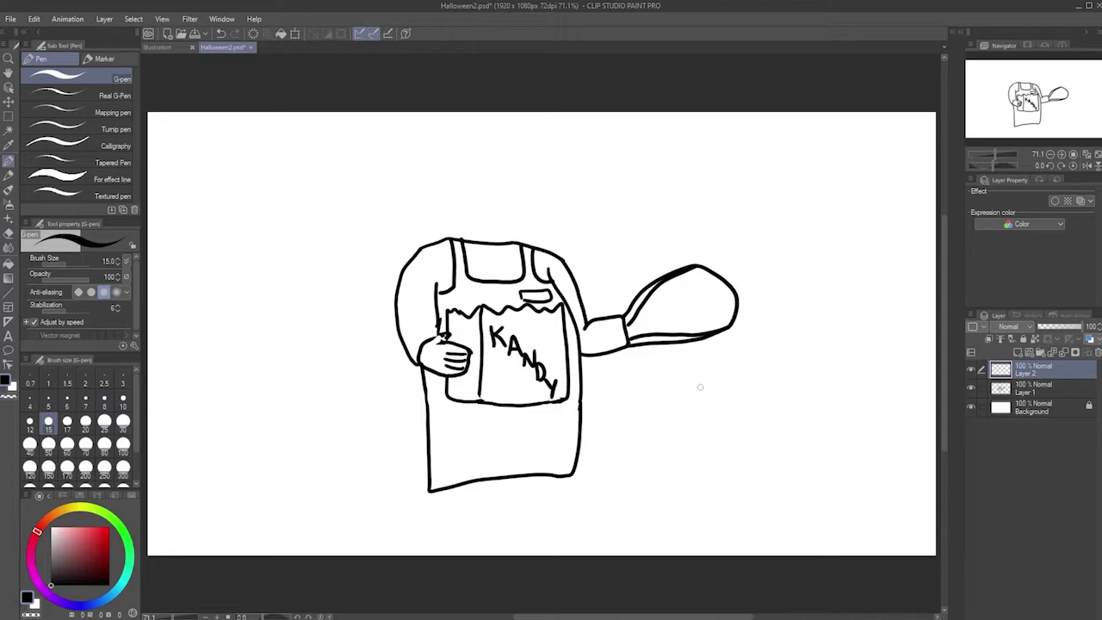
Set the G-pen brush size to 7 and draw a large round nose with a ragged moustache above the shoulders on Layer 2
scroll(477, 246, "up", 3)
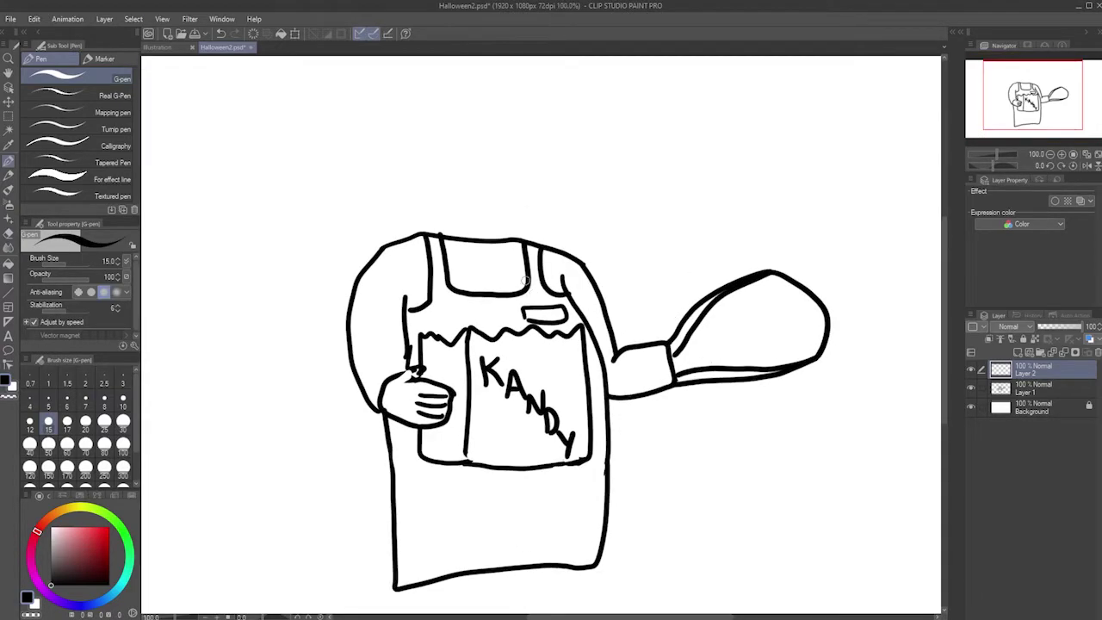
scroll(500, 163, "up", 1)
scroll(544, 187, "up", 1)
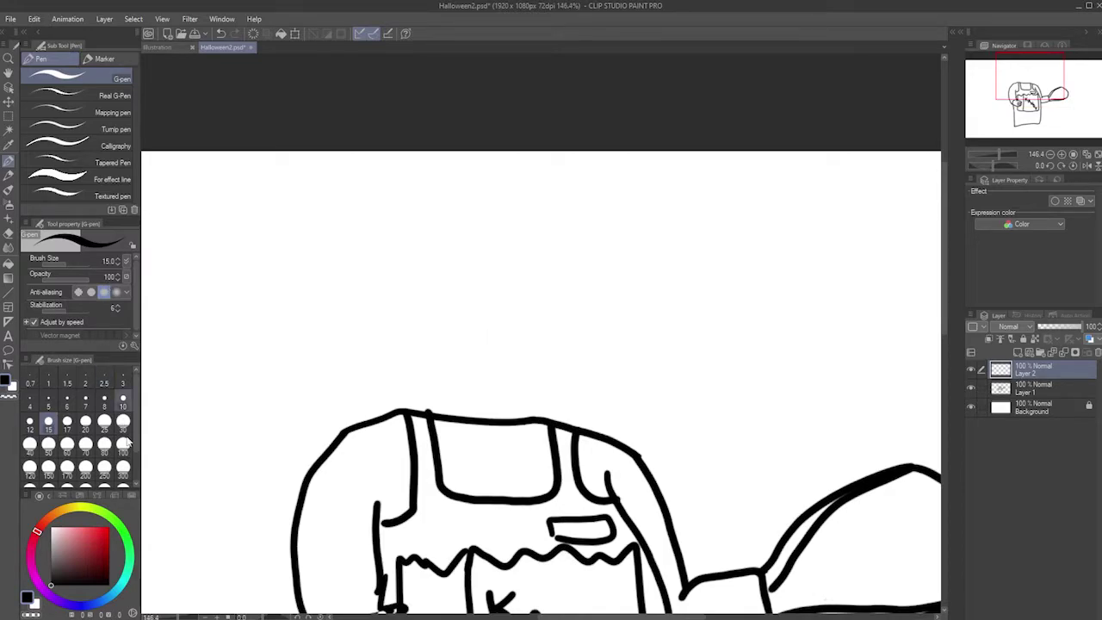
left_click(85, 398)
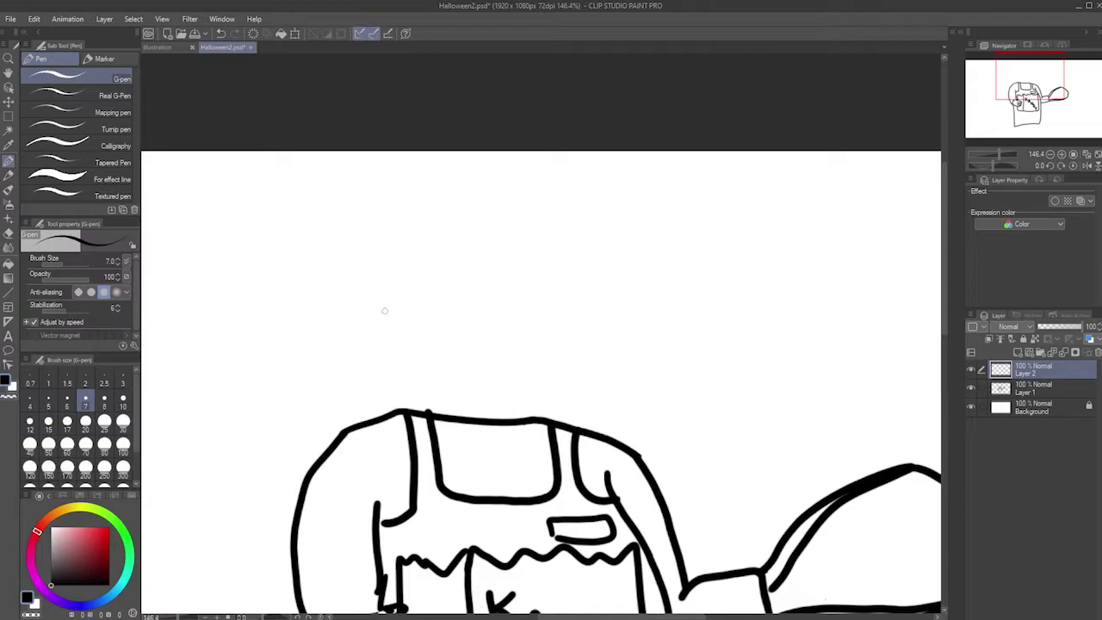
left_click(510, 282)
mouse_move(511, 281)
left_mouse_down()
mouse_move(554, 355)
mouse_move(496, 355)
mouse_move(484, 309)
left_mouse_up()
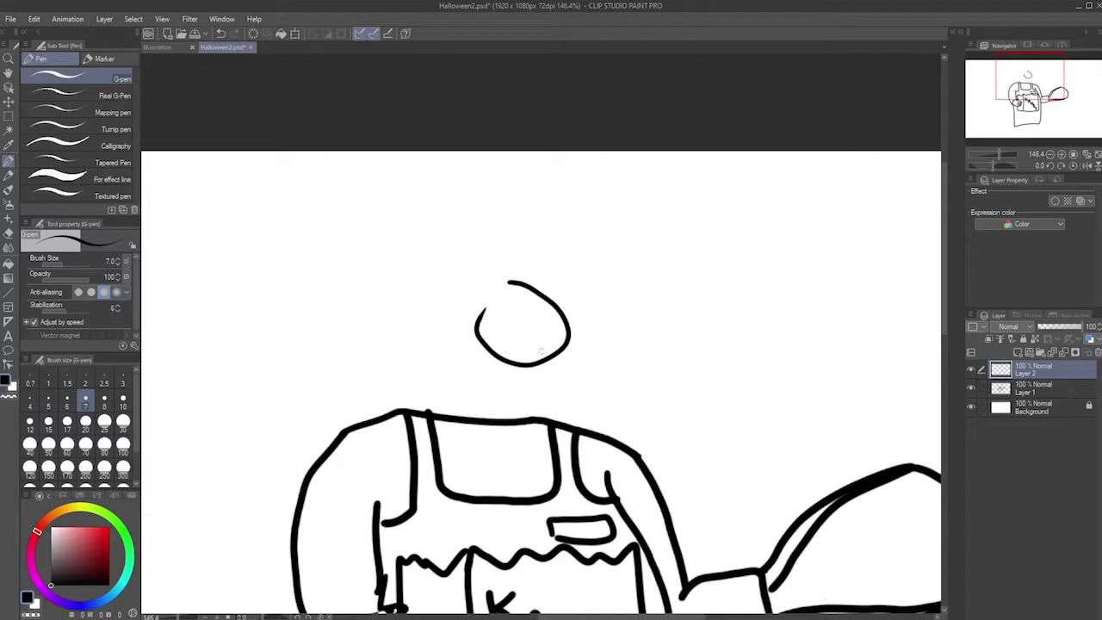
mouse_move(486, 345)
left_mouse_down()
mouse_move(462, 384)
mouse_move(565, 377)
mouse_move(565, 347)
left_mouse_up()
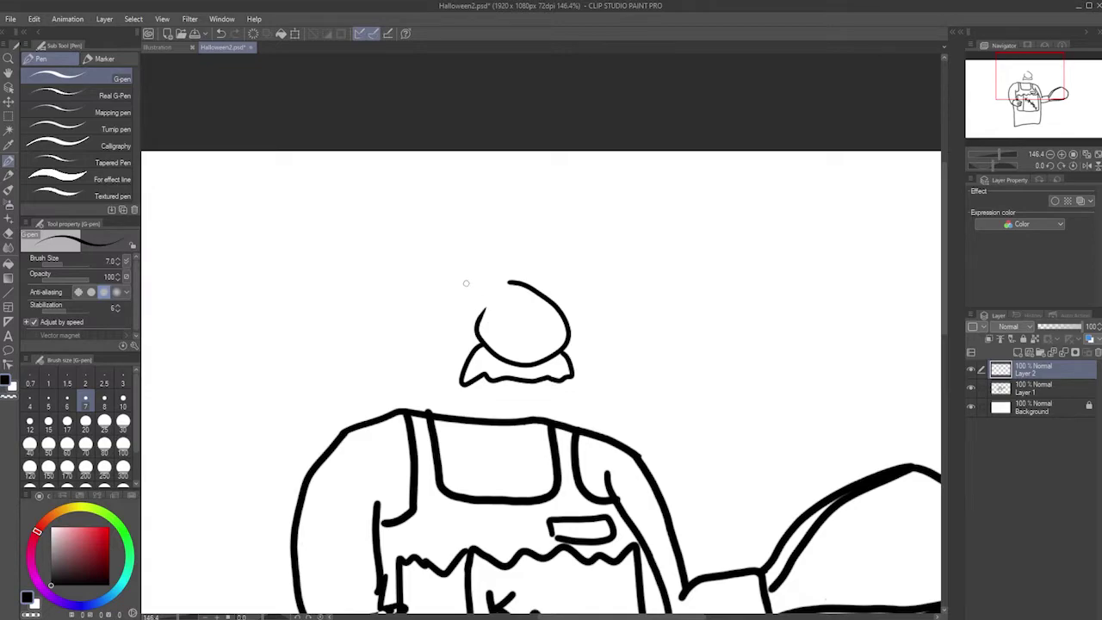
Draw one long, thick eyebrow above the nose and a small round eye on each side beneath it
left_click_drag(440, 272, 570, 271)
mouse_move(441, 271)
left_mouse_down()
mouse_move(446, 290)
mouse_move(556, 273)
left_mouse_up()
mouse_move(466, 286)
left_mouse_down()
mouse_move(458, 295)
mouse_move(469, 285)
left_mouse_up()
left_click_drag(545, 284, 551, 292)
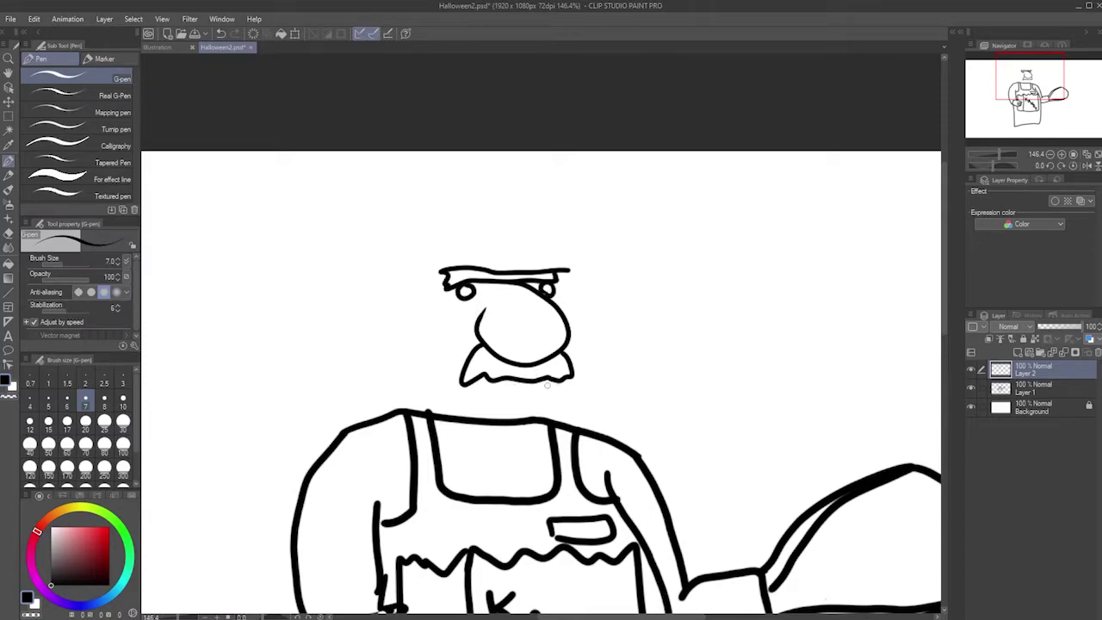
Draw the ear beside the face and the curved top of the bald head from the brow back to the ear
mouse_move(435, 304)
left_mouse_down()
mouse_move(412, 337)
mouse_move(439, 345)
left_mouse_up()
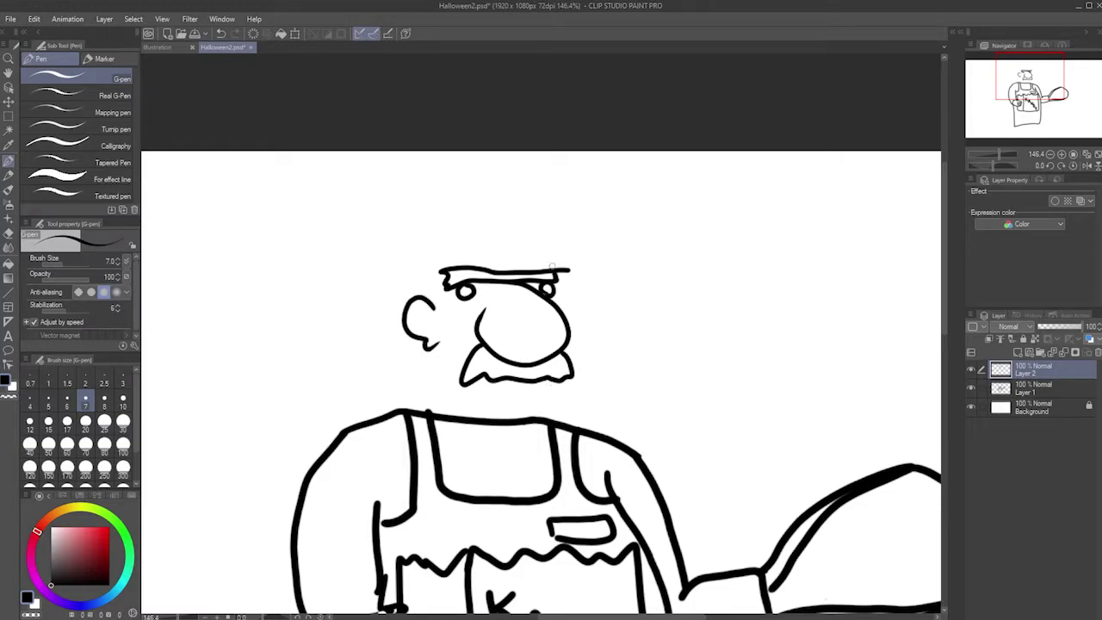
mouse_move(552, 268)
left_mouse_down()
mouse_move(512, 237)
mouse_move(451, 246)
mouse_move(431, 291)
left_mouse_up()
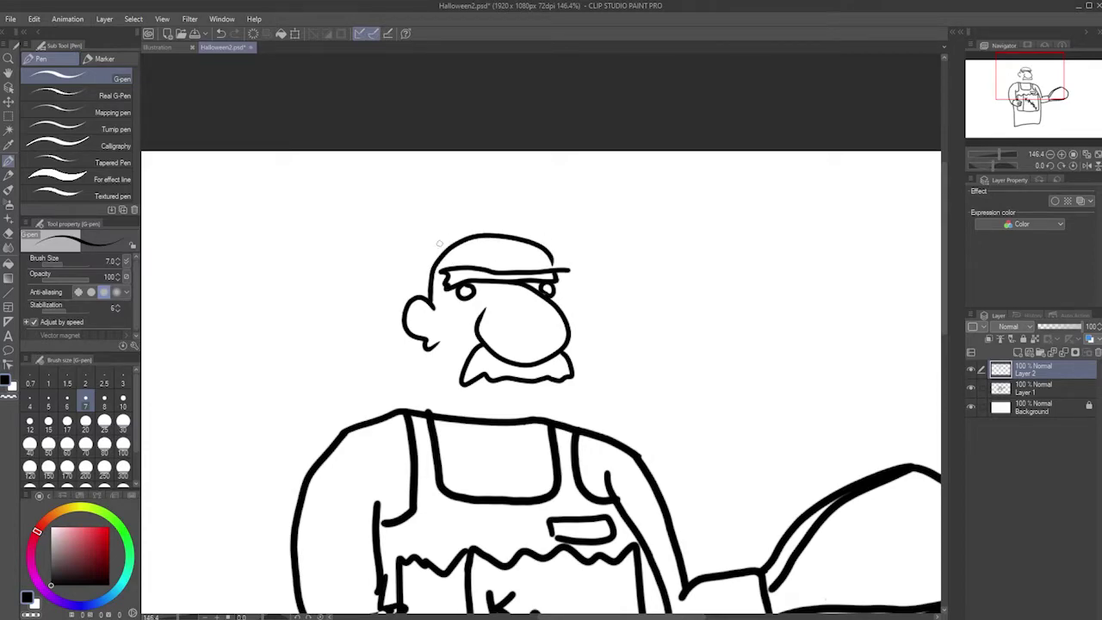
Draw a small tilted paper hat on the back of the head, adding the far brim's edges at both ends with the G-pen
mouse_move(437, 255)
left_mouse_down()
mouse_move(414, 241)
mouse_move(477, 208)
mouse_move(479, 233)
mouse_move(471, 209)
left_mouse_up()
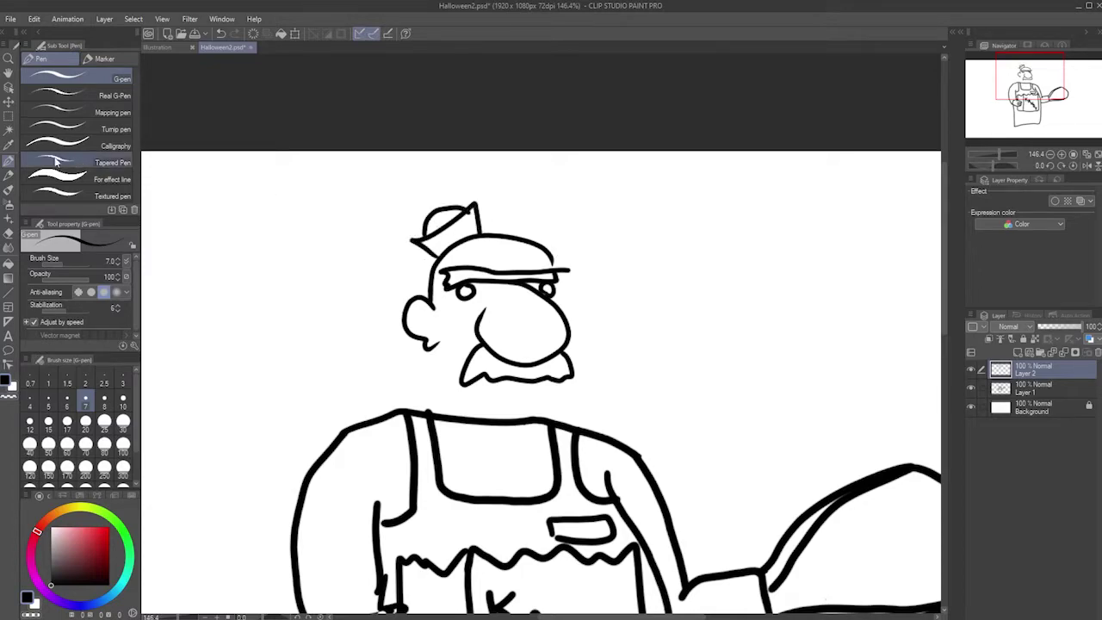
left_click(8, 233)
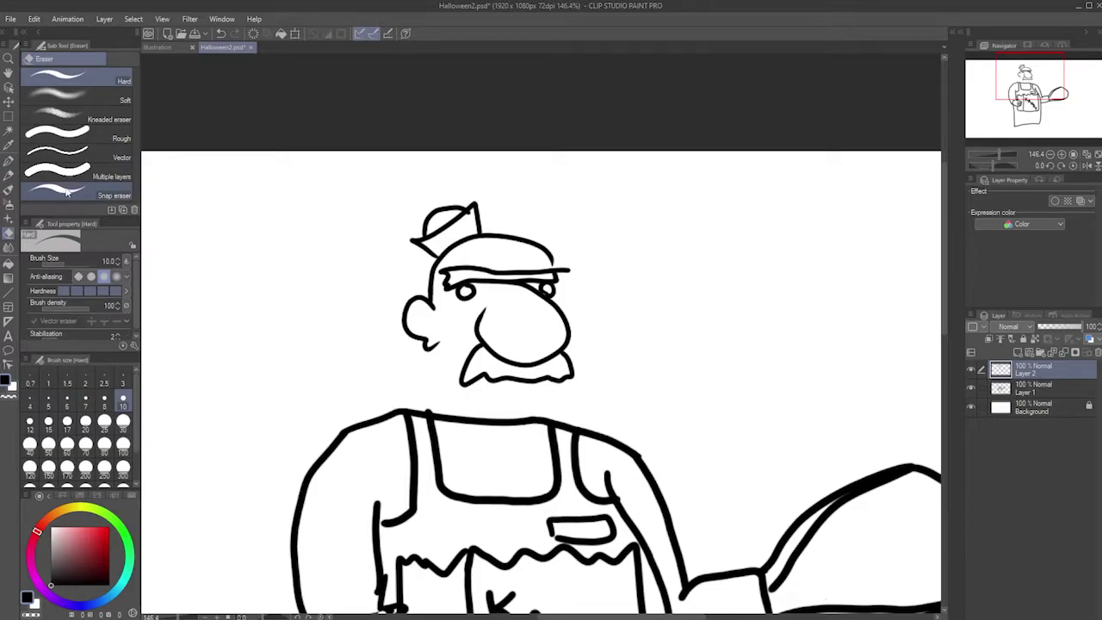
scroll(503, 163, "up", 3)
scroll(443, 183, "up", 2)
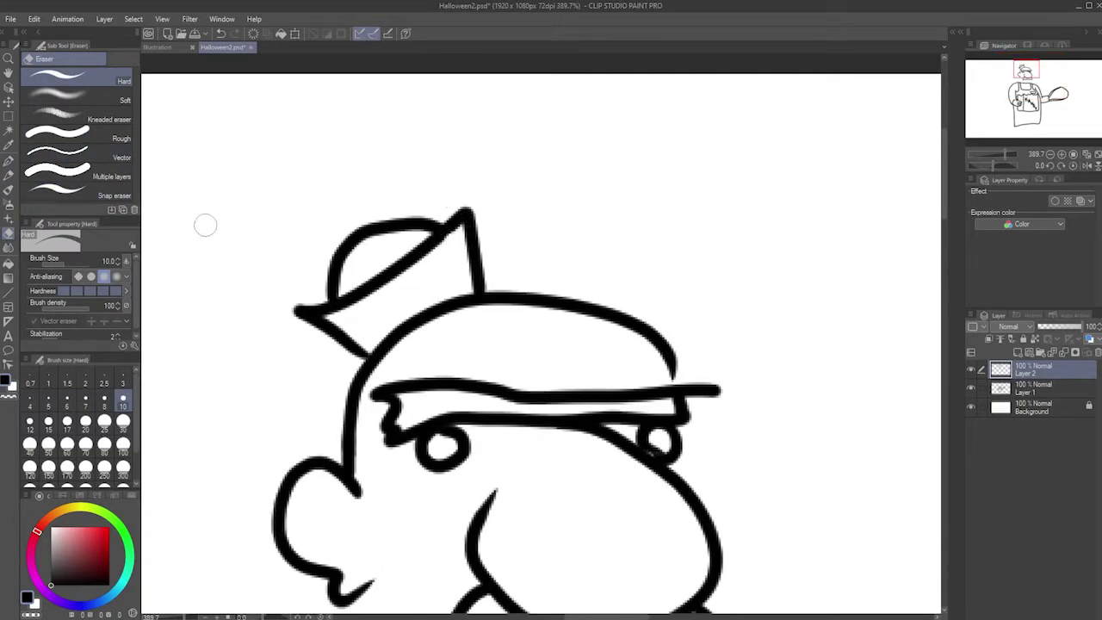
left_click(7, 161)
left_click_drag(433, 215, 460, 205)
left_click_drag(329, 283, 300, 303)
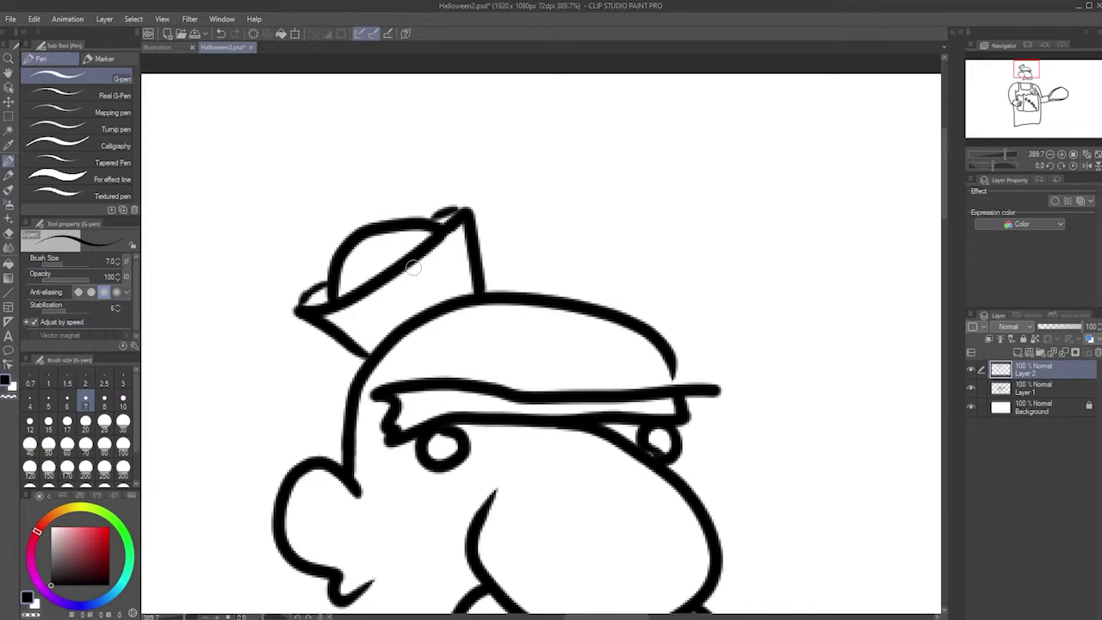
Draw the neck down from the ear to the shoulder and a rounded jaw and chin below the moustache, joining the collar line
scroll(546, 371, "down", 3)
left_click_drag(587, 446, 553, 345)
scroll(517, 345, "up", 1)
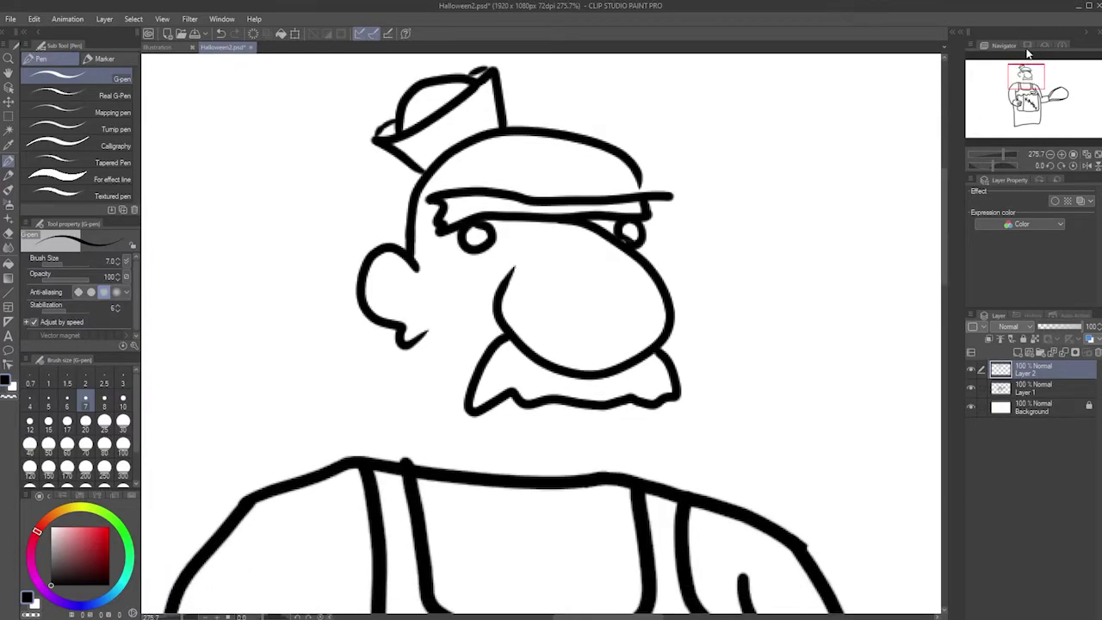
left_click_drag(416, 342, 404, 412)
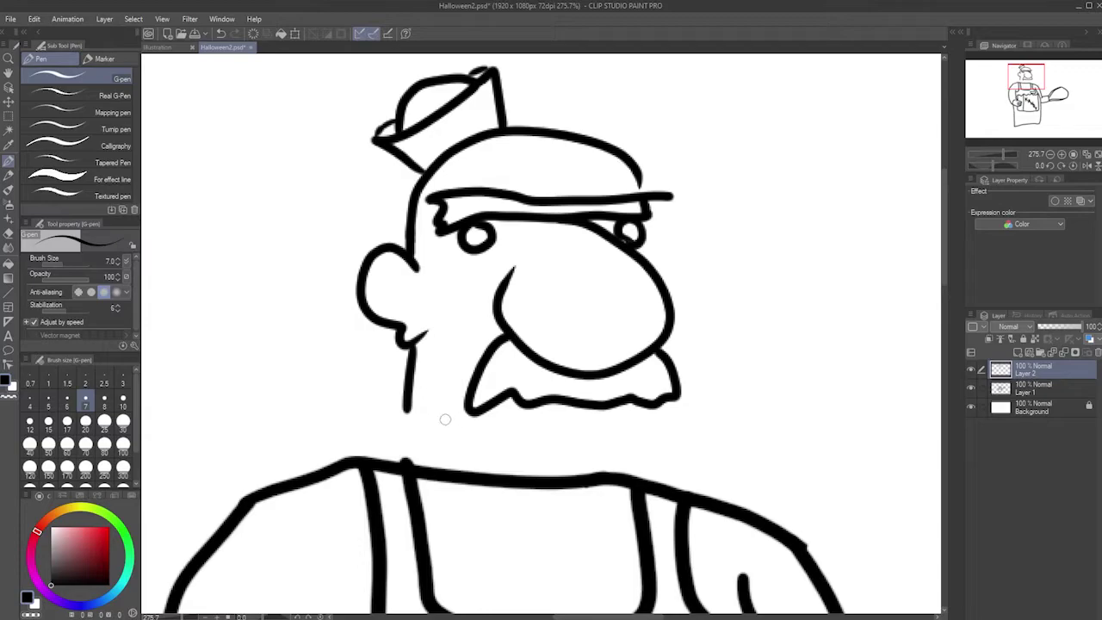
left_click_drag(404, 410, 371, 461)
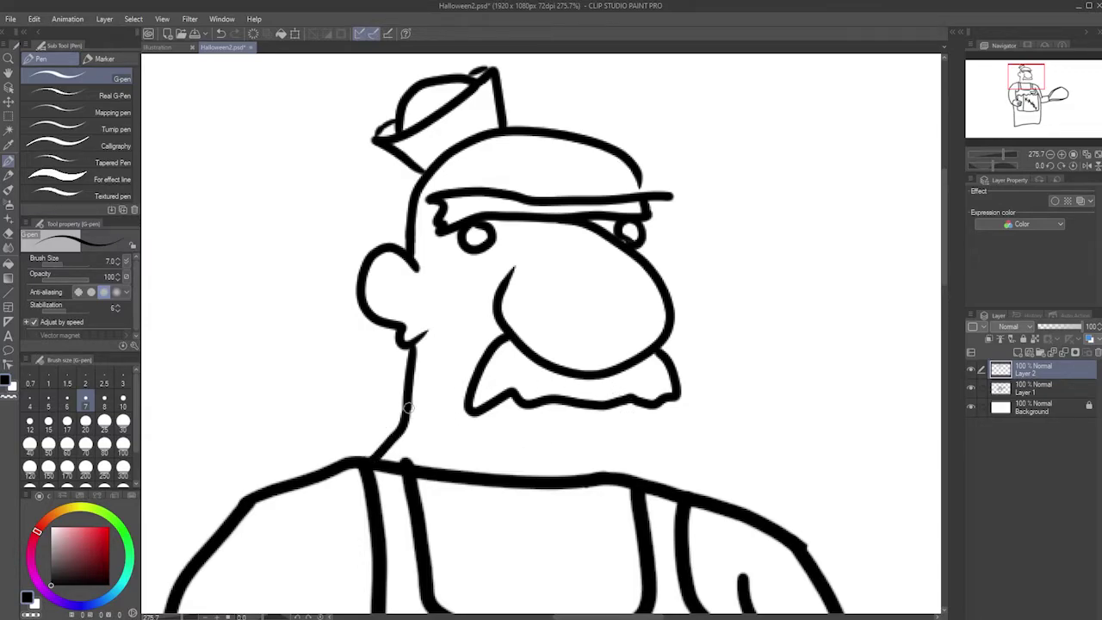
left_click_drag(407, 412, 456, 459)
left_click_drag(662, 416, 626, 474)
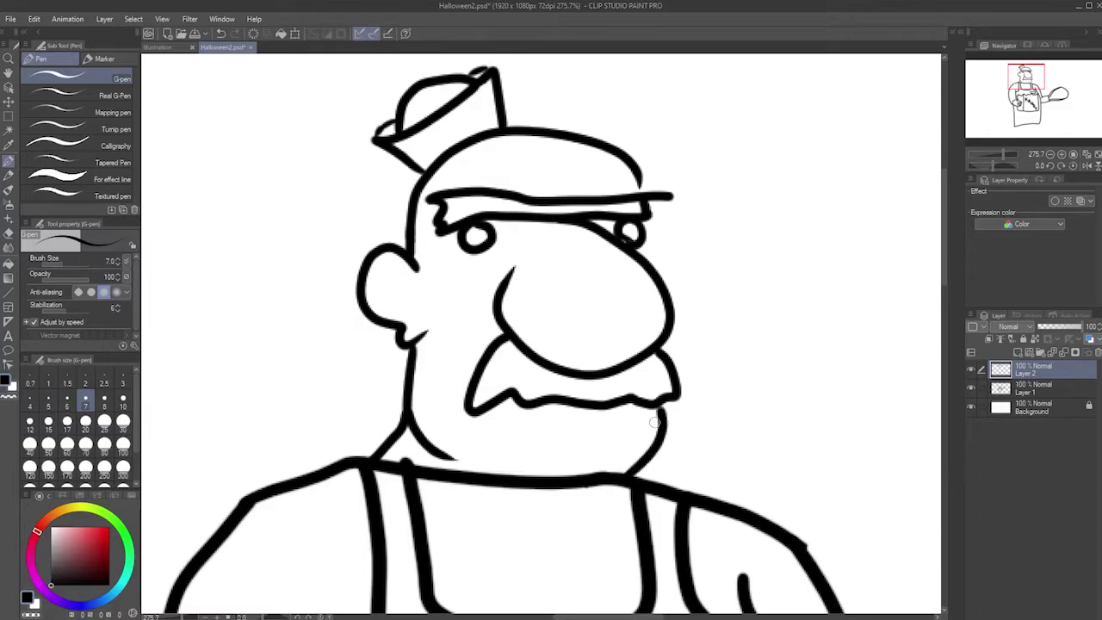
mouse_move(446, 452)
left_mouse_down()
mouse_move(476, 475)
mouse_move(633, 465)
left_mouse_up()
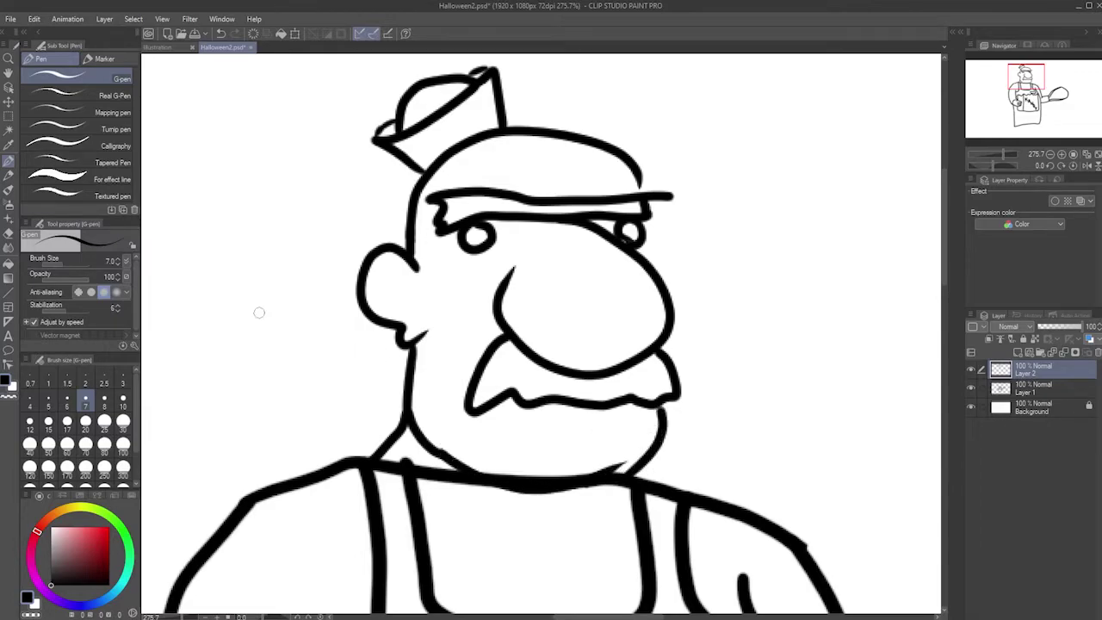
Erase the straight collar line between the two apron straps beneath the chin on Layer 1
key("e")
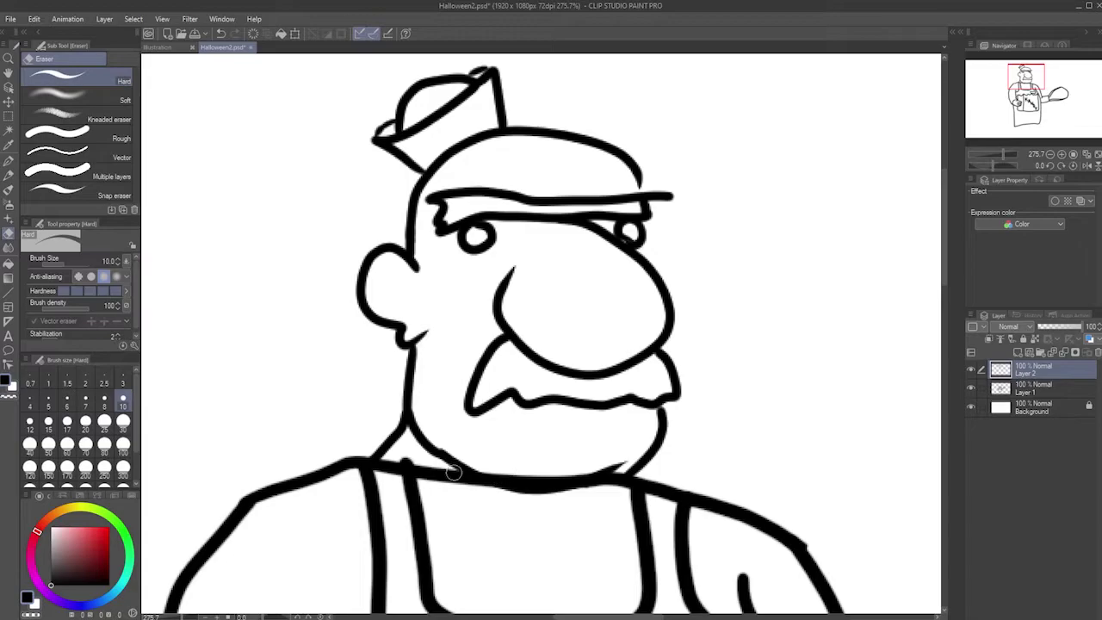
left_click(1033, 389)
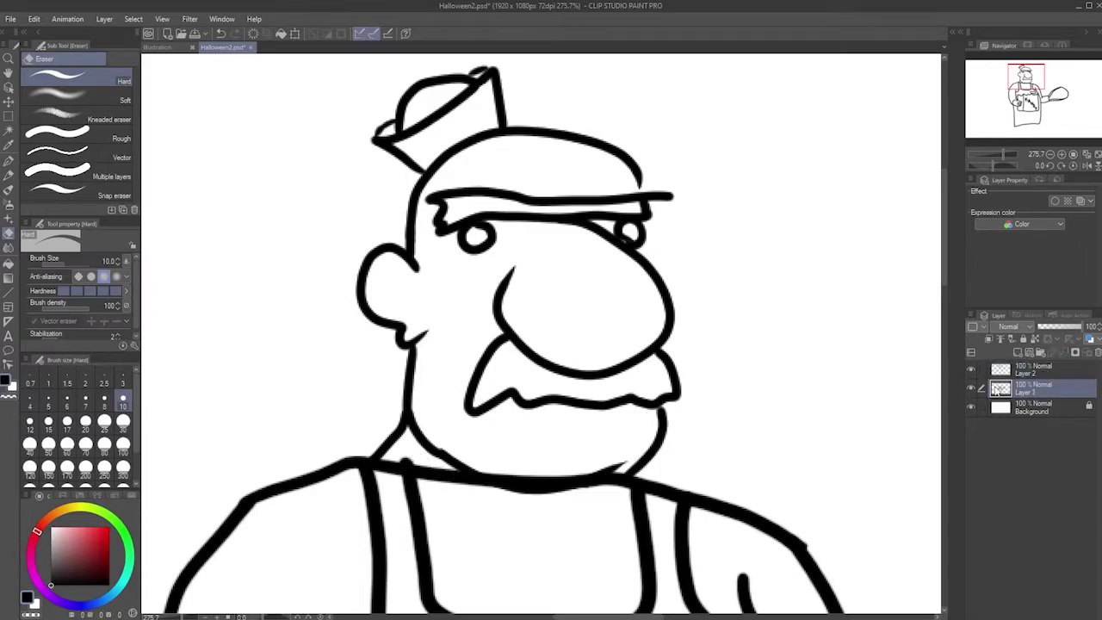
mouse_move(422, 463)
left_mouse_down()
mouse_move(405, 457)
mouse_move(506, 496)
mouse_move(542, 466)
mouse_move(552, 506)
mouse_move(594, 460)
mouse_move(613, 469)
mouse_move(617, 489)
left_mouse_up()
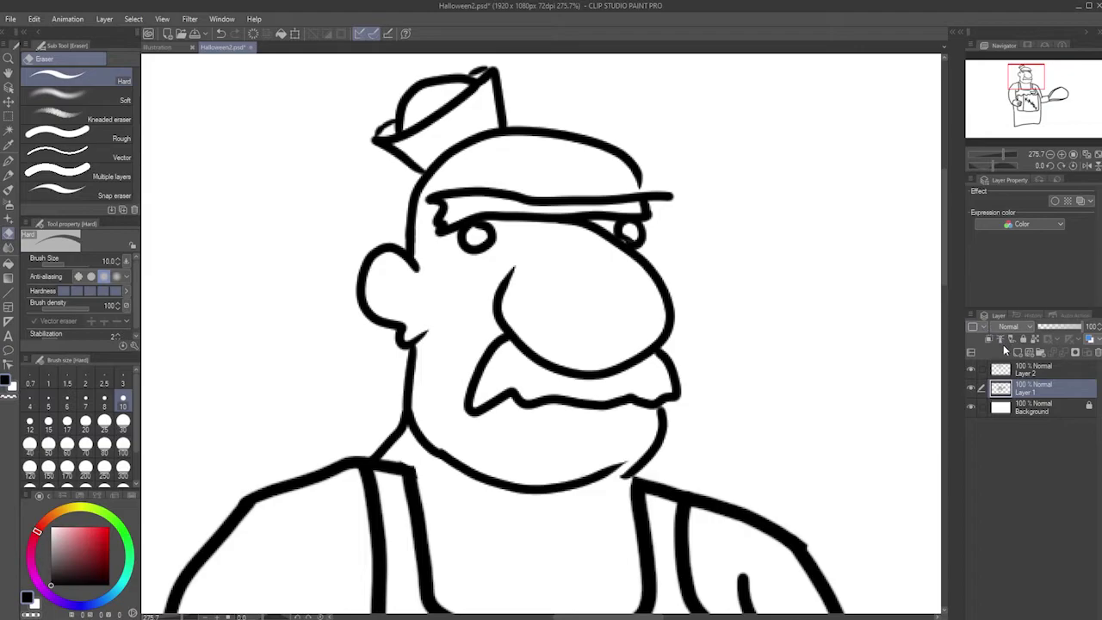
Draw a curved neckline on Layer 2 with the G-pen, dipping below the chin from one apron strap to the other
left_click(1027, 372)
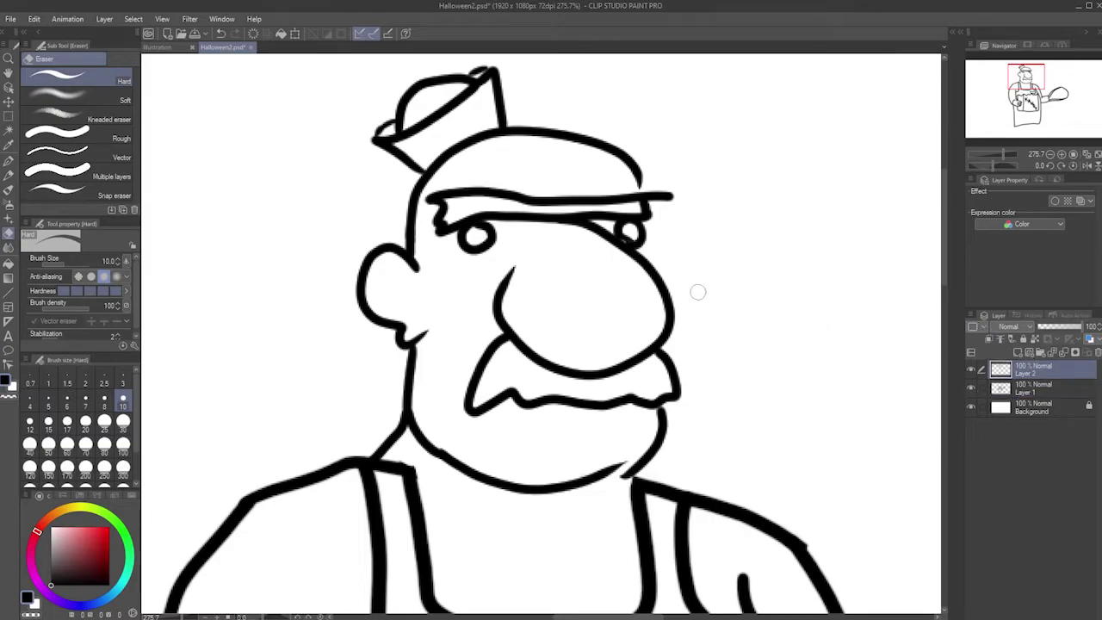
left_click(8, 162)
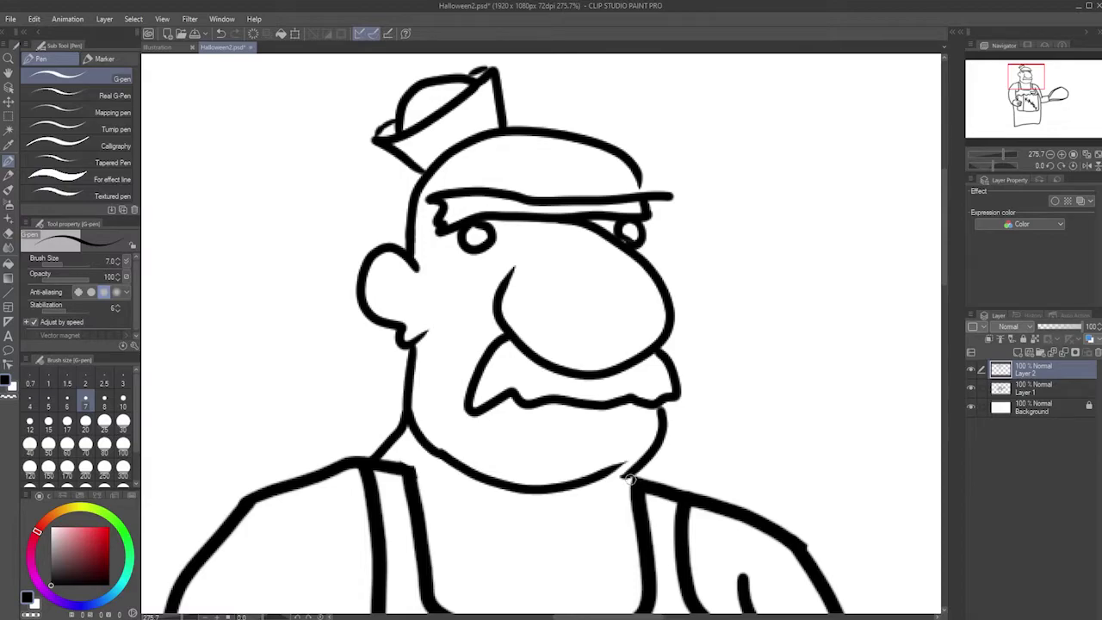
mouse_move(632, 481)
left_mouse_down()
mouse_move(578, 523)
mouse_move(499, 528)
mouse_move(410, 463)
left_mouse_up()
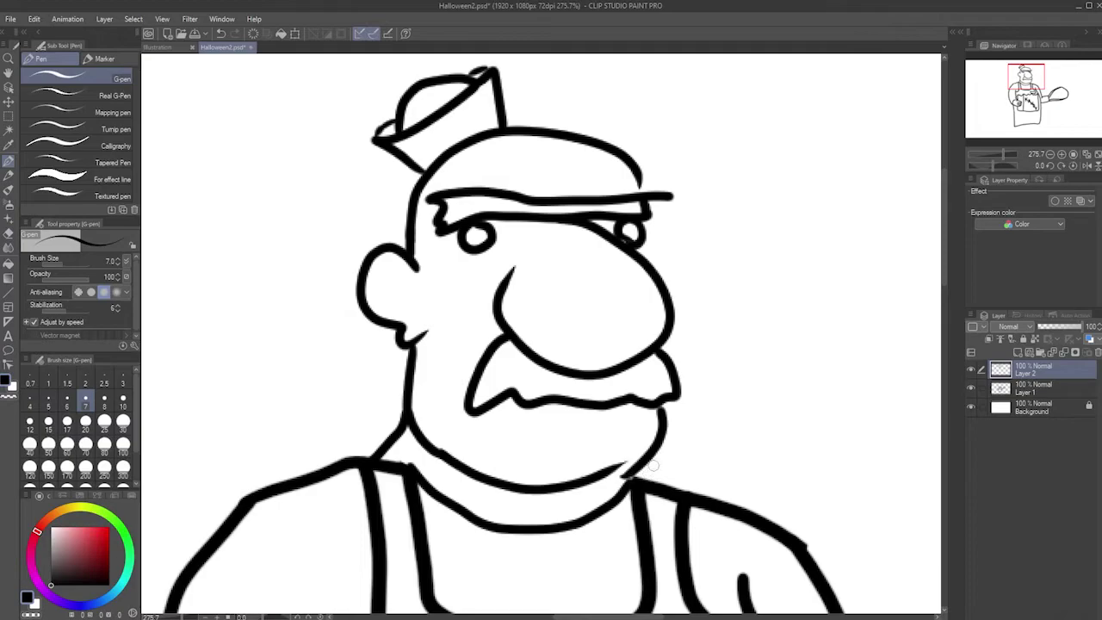
Rework the chin's lower edge near the far shoulder, erasing the doubled line and redrawing it as one clean curve
left_click_drag(629, 474, 548, 490)
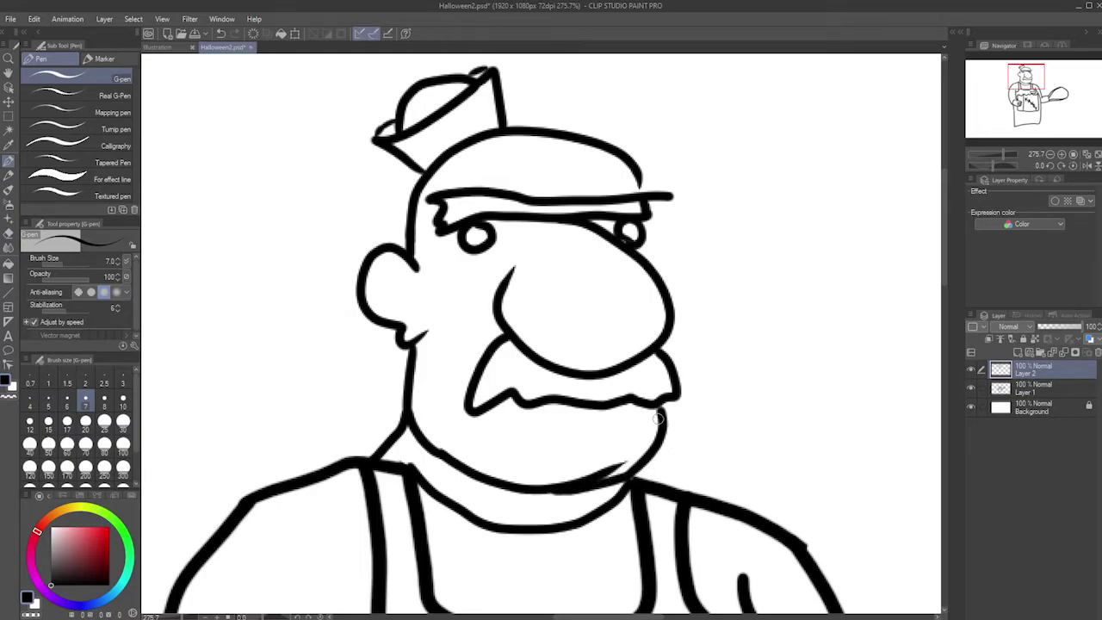
left_click(9, 232)
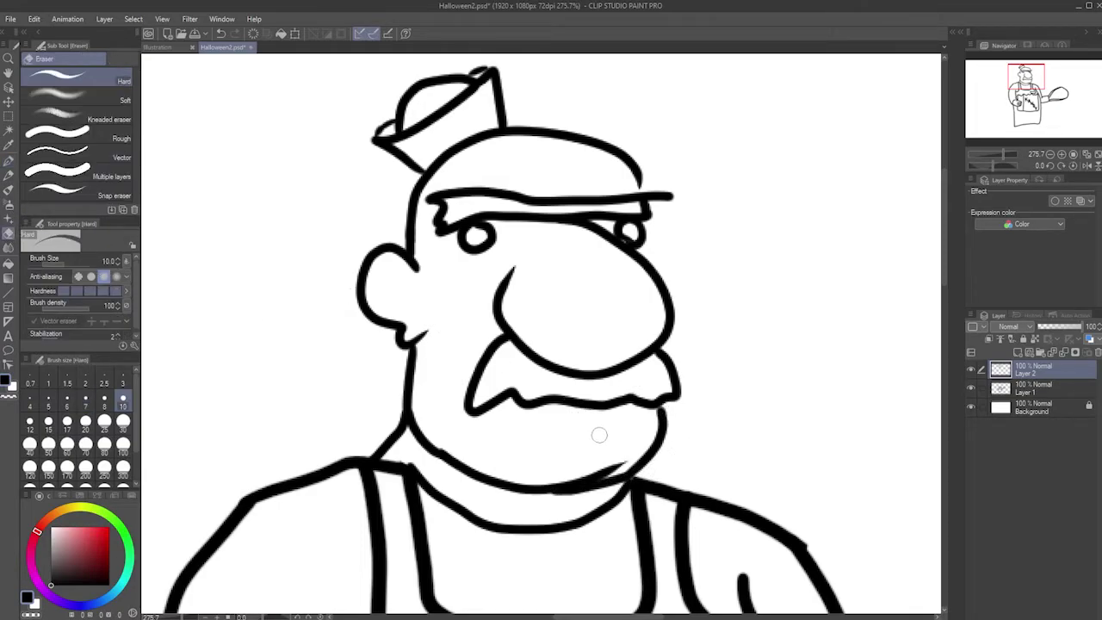
mouse_move(618, 458)
left_mouse_down()
mouse_move(561, 478)
mouse_move(601, 466)
mouse_move(598, 450)
mouse_move(550, 486)
mouse_move(571, 490)
mouse_move(603, 445)
left_mouse_up()
left_click(8, 161)
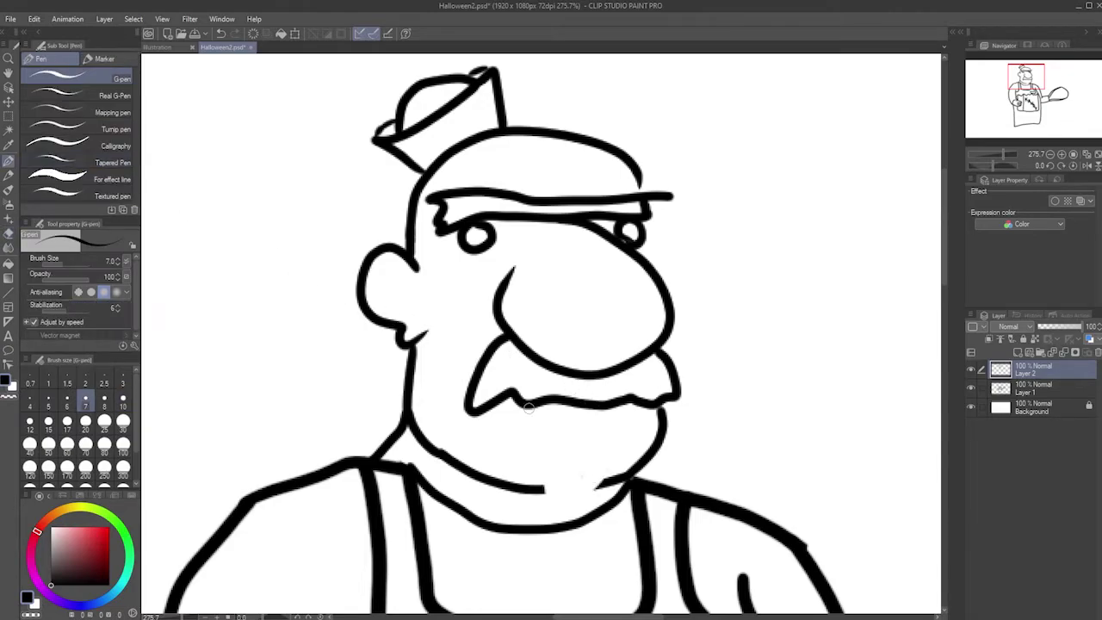
left_click_drag(610, 483, 545, 490)
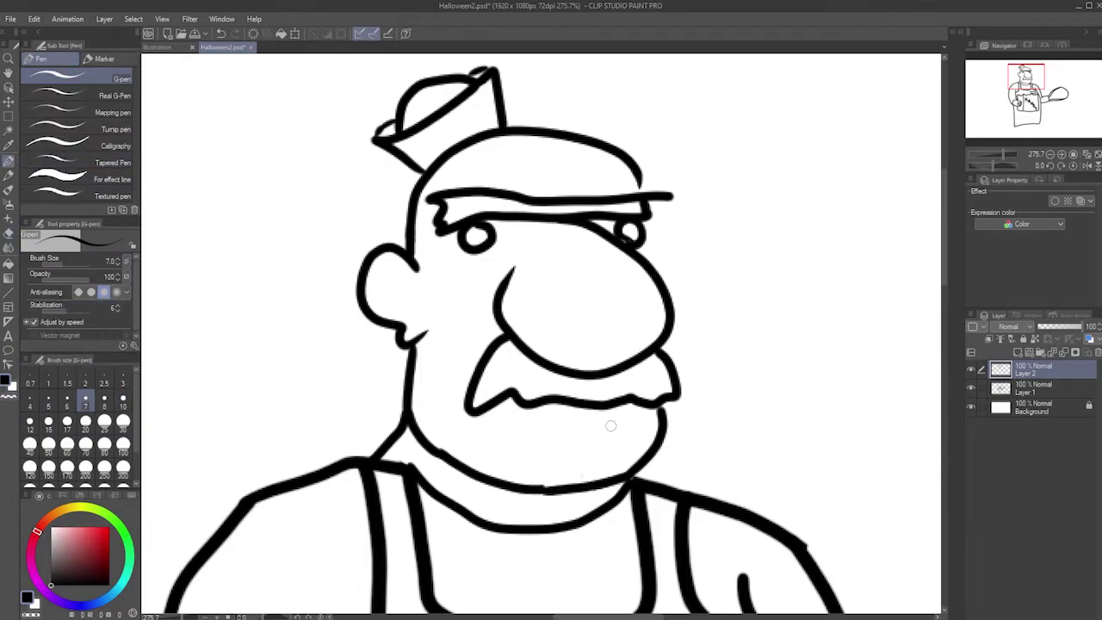
Draw two short, wide trouser legs with rounded hems below the bottom edge of the apron
scroll(697, 278, "down", 1)
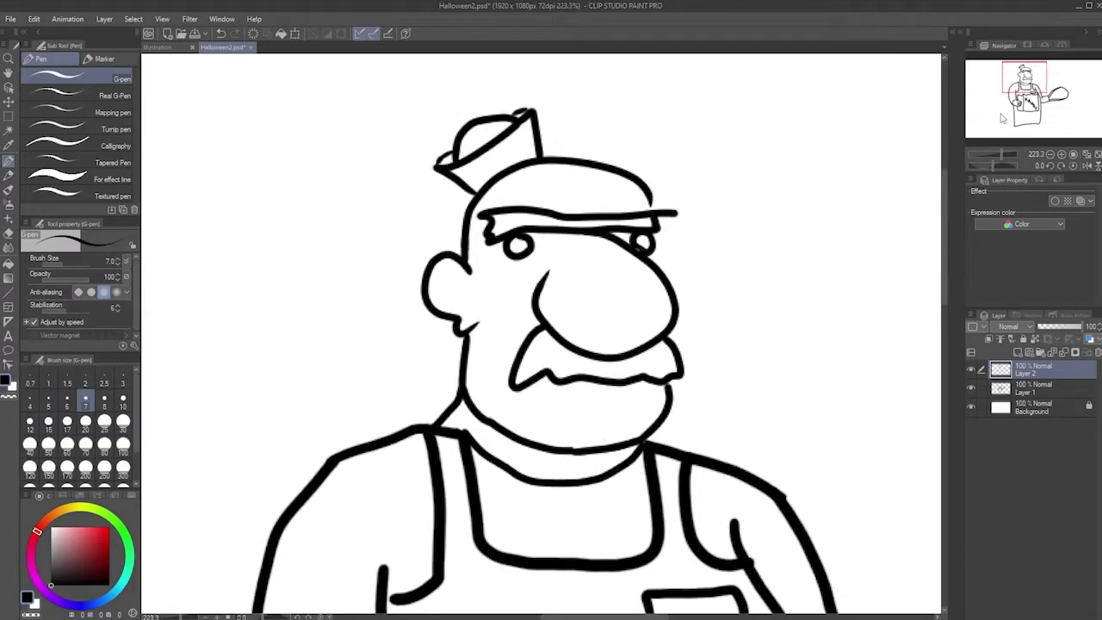
scroll(1025, 94, "down", 5)
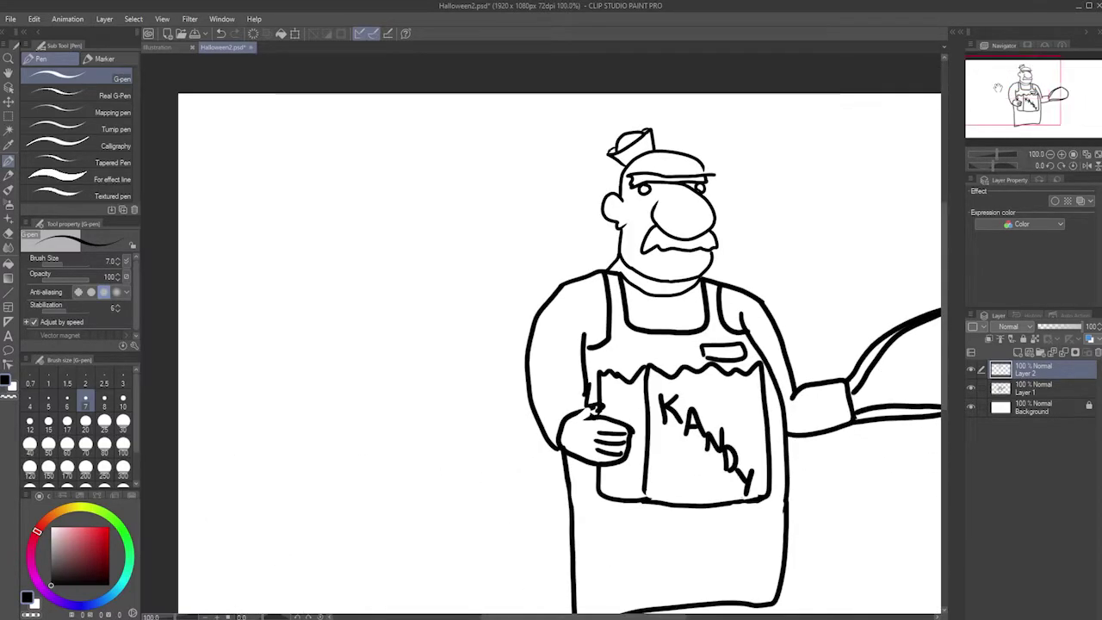
scroll(543, 445, "up", 2)
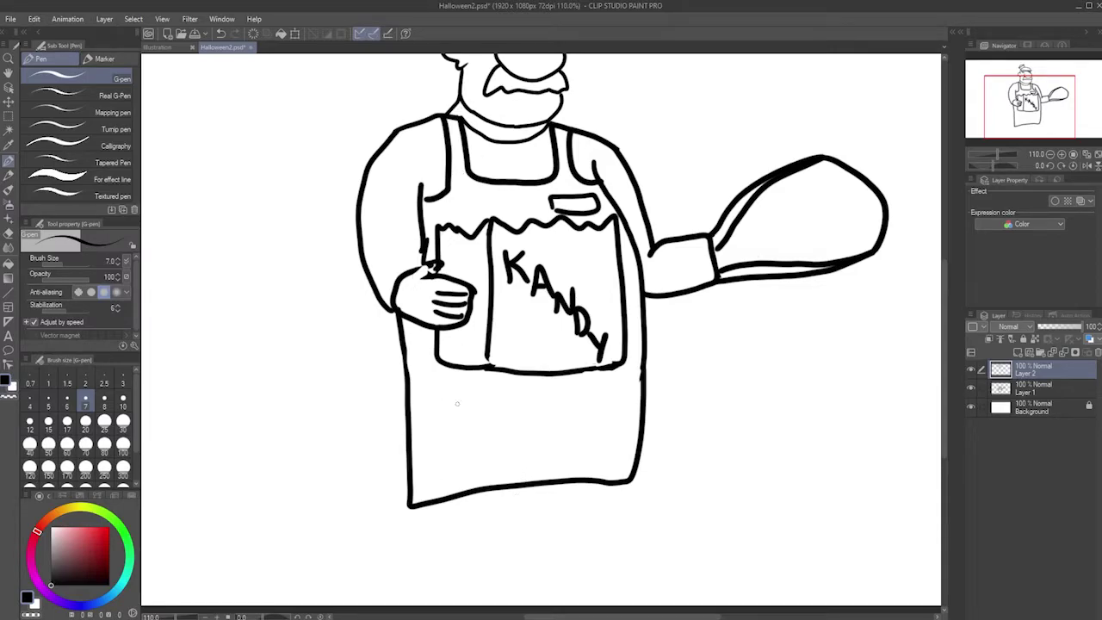
mouse_move(436, 506)
left_mouse_down()
mouse_move(514, 501)
mouse_move(548, 482)
mouse_move(551, 522)
left_mouse_up()
mouse_move(612, 483)
left_mouse_down()
mouse_move(613, 516)
mouse_move(553, 525)
mouse_move(618, 503)
left_mouse_up()
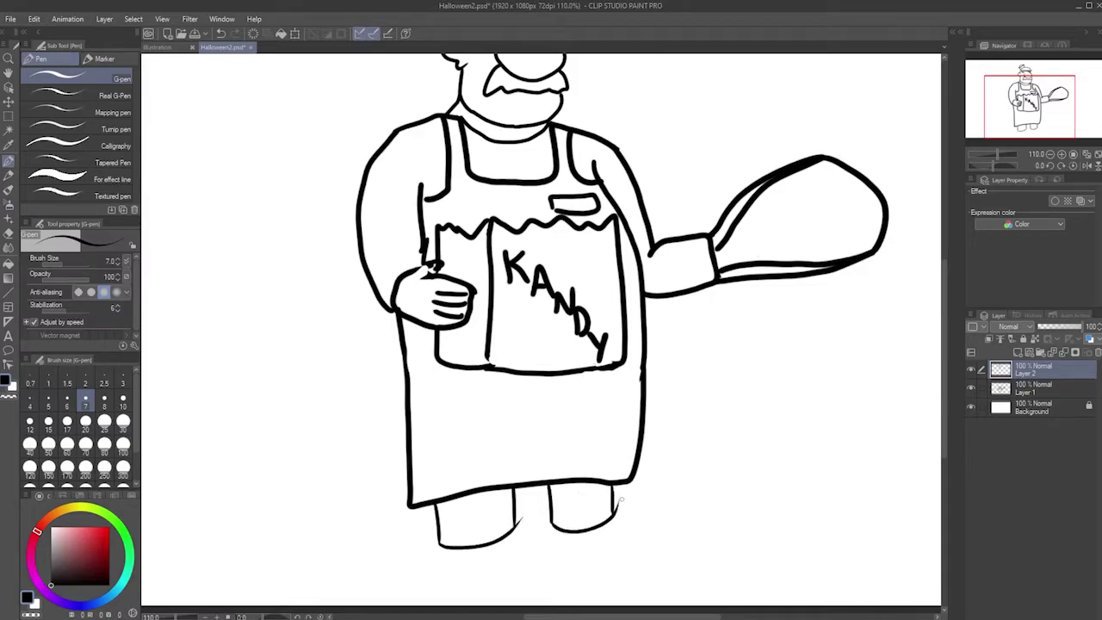
Add thin ankles and small rounded shoes below both trouser legs, and erase the stray line ends at the hems
mouse_move(686, 459)
left_mouse_down()
mouse_move(659, 410)
mouse_move(648, 338)
left_mouse_up()
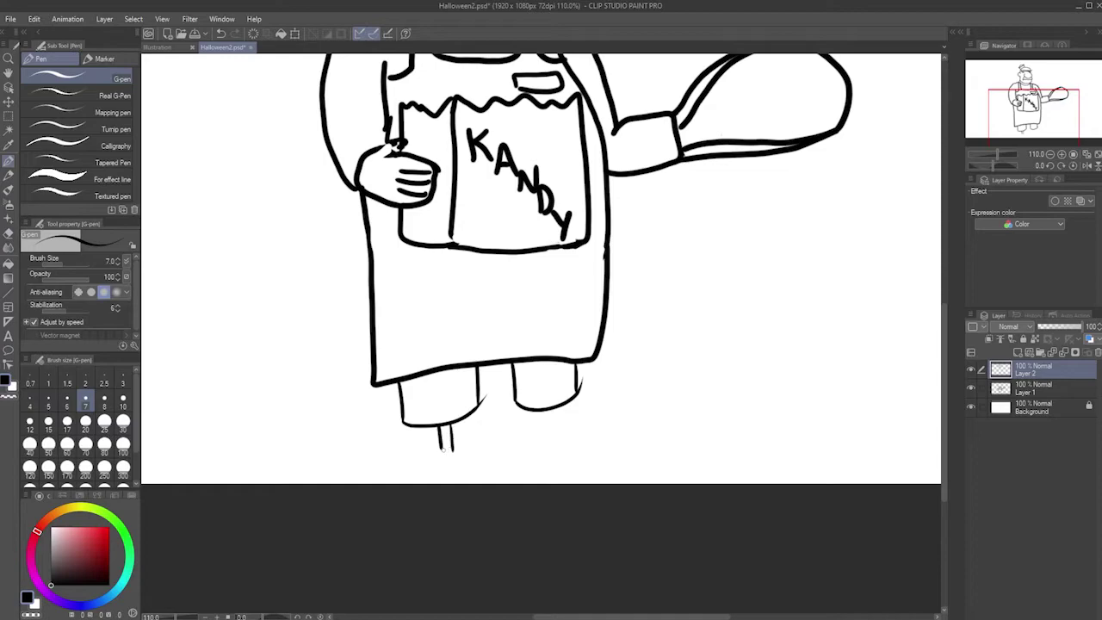
left_click_drag(478, 464, 442, 453)
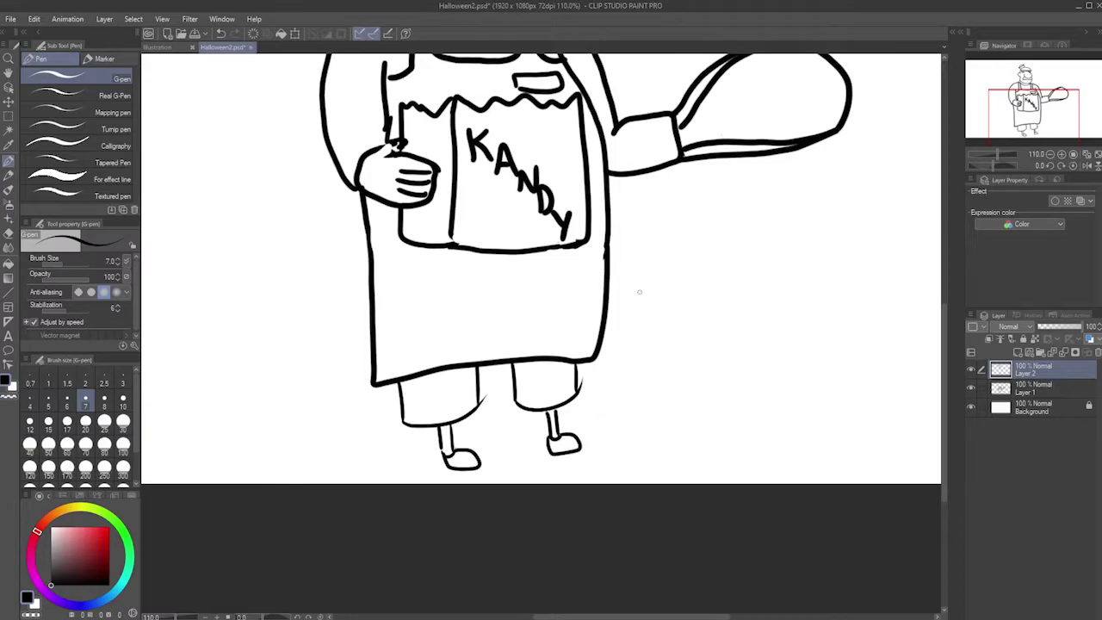
key("e")
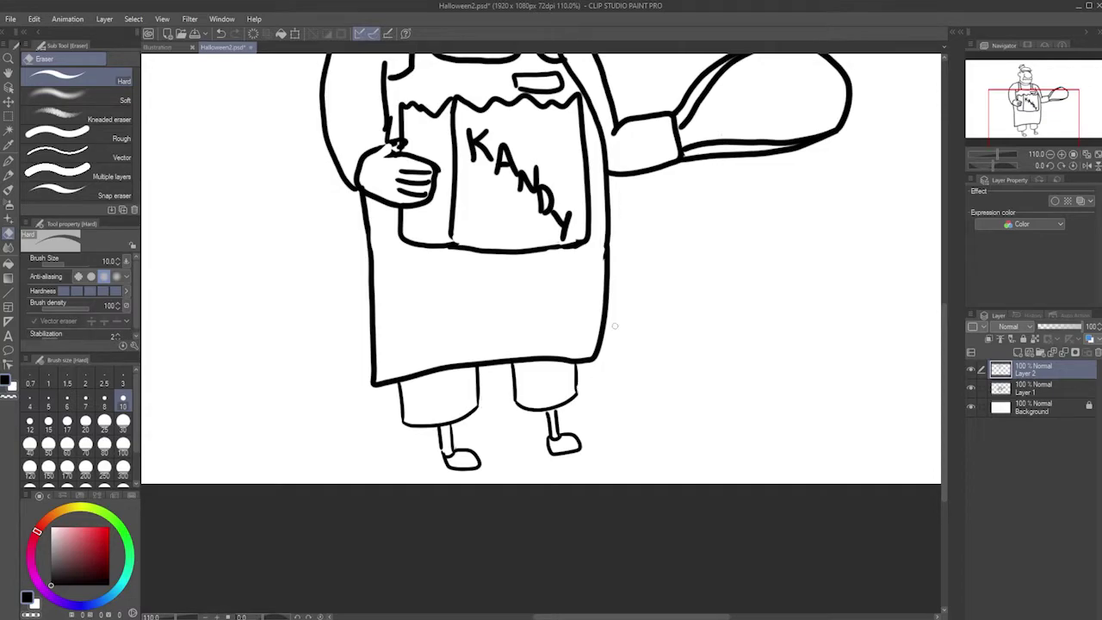
Draw a small inner-ear mark with the G-pen and a short curved line beside the far eye
scroll(639, 211, "down", 4)
scroll(640, 210, "up", 4)
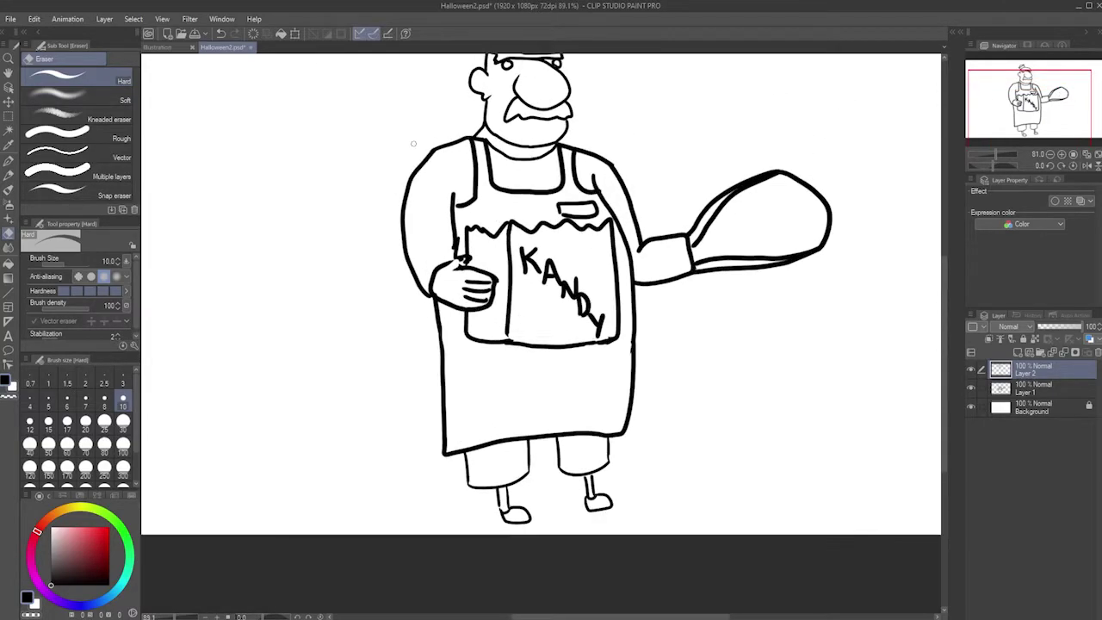
scroll(510, 276, "up", 5)
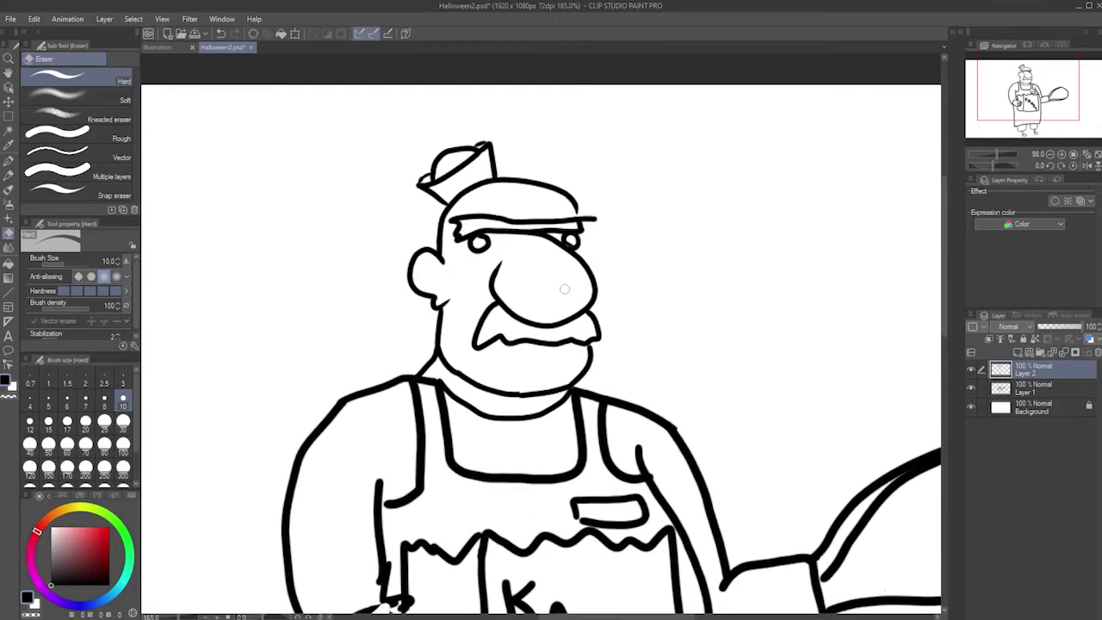
scroll(510, 275, "up", 3)
key("p")
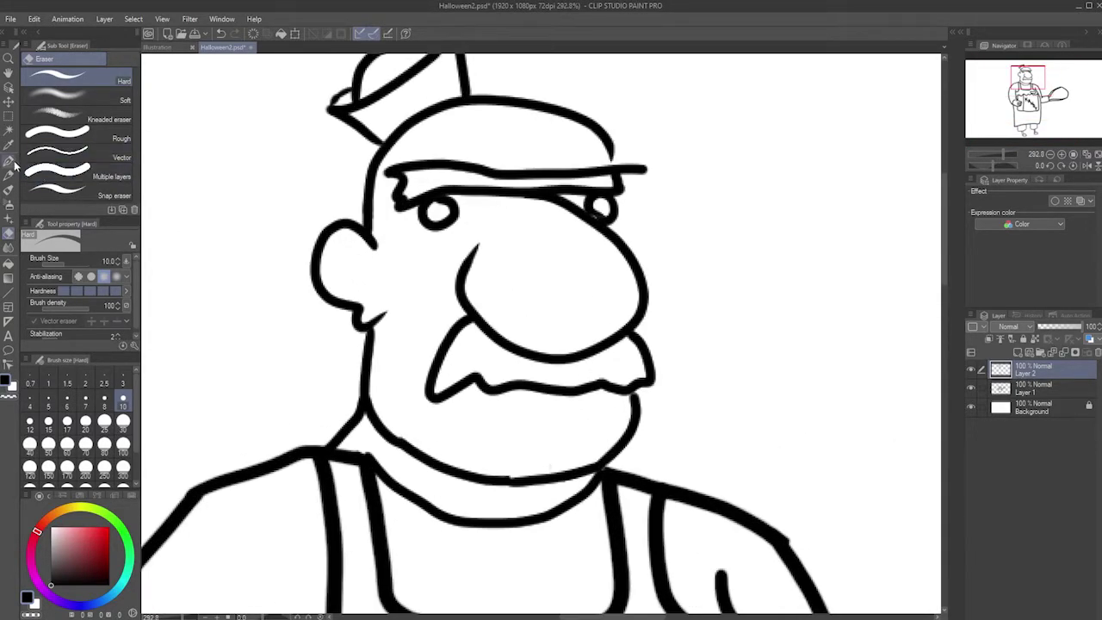
scroll(314, 217, "up", 1)
mouse_move(362, 264)
left_mouse_down()
mouse_move(346, 278)
mouse_move(360, 287)
left_mouse_up()
mouse_move(681, 200)
left_mouse_down()
mouse_move(708, 226)
mouse_move(699, 252)
left_mouse_up()
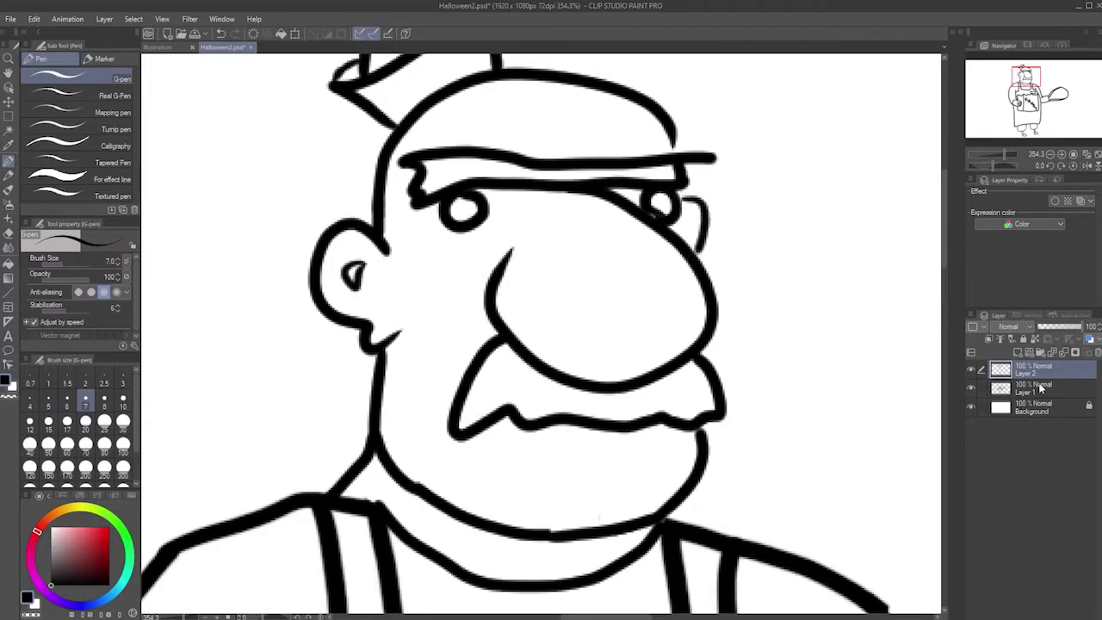
Paint a grey beard shadow over the jaw on a new layer above Layer 1 with the size 30 Oil paint brush, at 44% layer opacity
left_click(1036, 389)
left_click(1019, 352)
left_click(51, 557)
key("b")
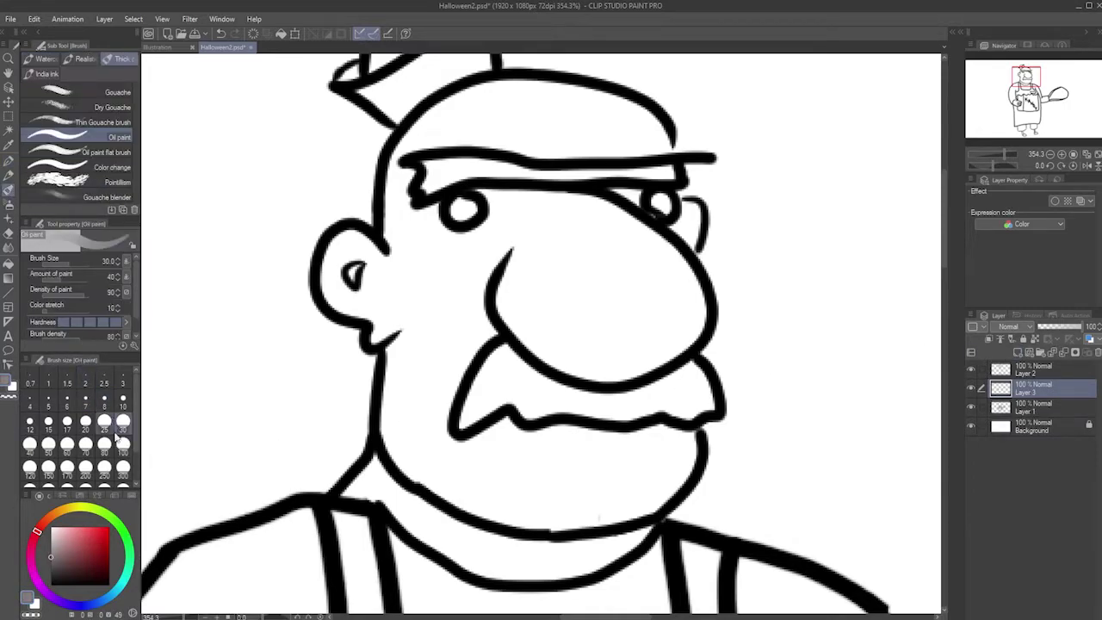
mouse_move(398, 418)
left_mouse_down()
mouse_move(401, 362)
mouse_move(405, 438)
mouse_move(474, 488)
mouse_move(533, 498)
left_mouse_up()
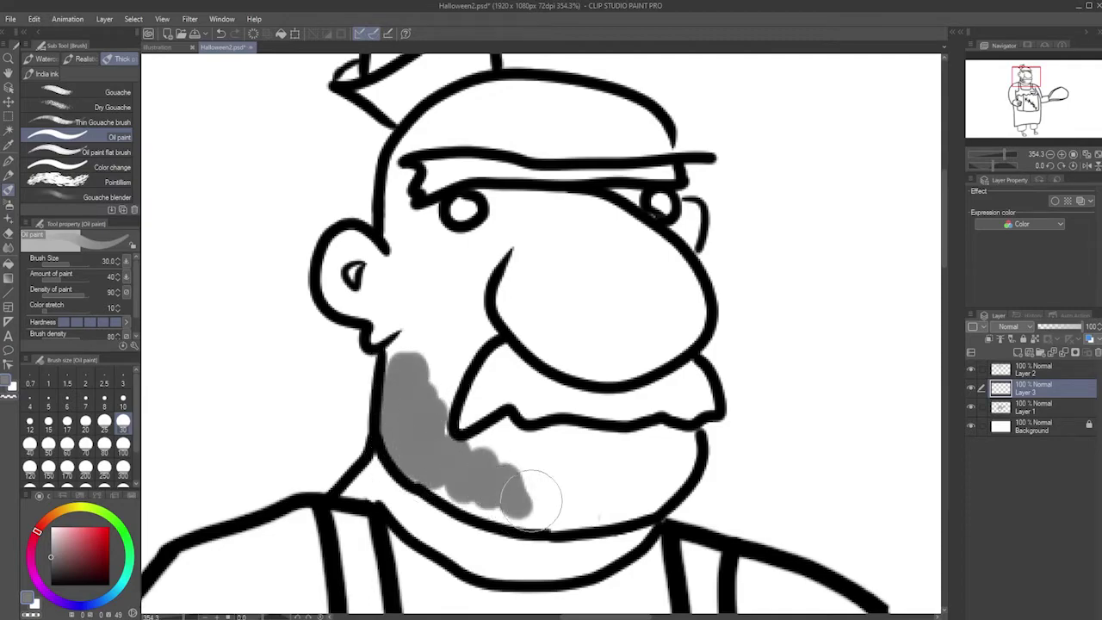
mouse_move(508, 452)
left_mouse_down()
mouse_move(485, 472)
mouse_move(507, 478)
mouse_move(566, 443)
mouse_move(605, 454)
mouse_move(639, 444)
mouse_move(667, 465)
mouse_move(693, 452)
left_mouse_up()
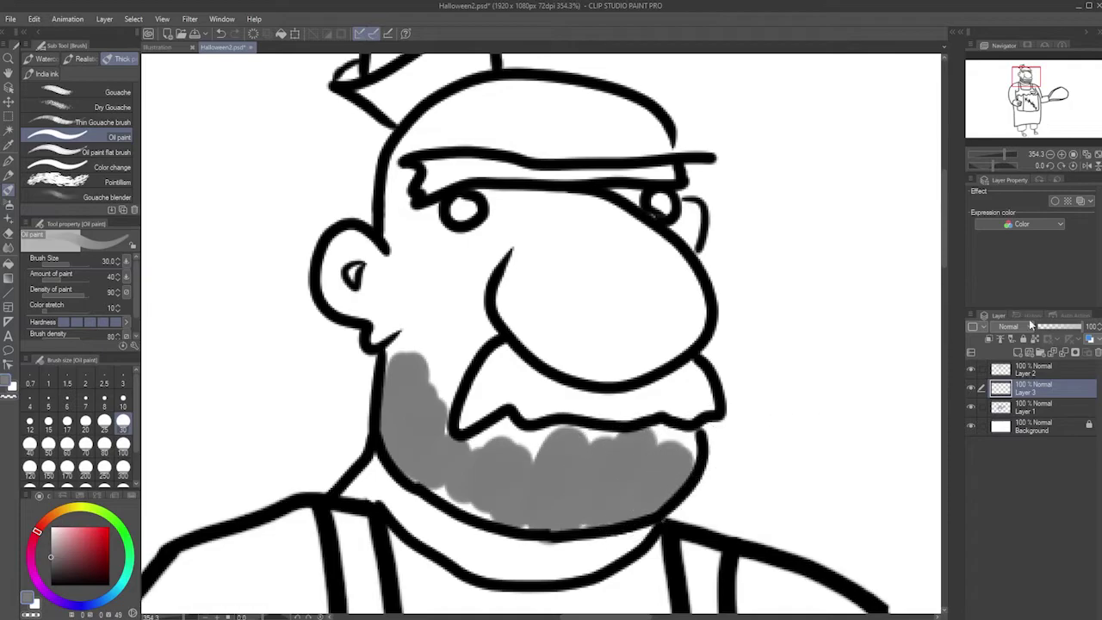
left_click(1066, 328)
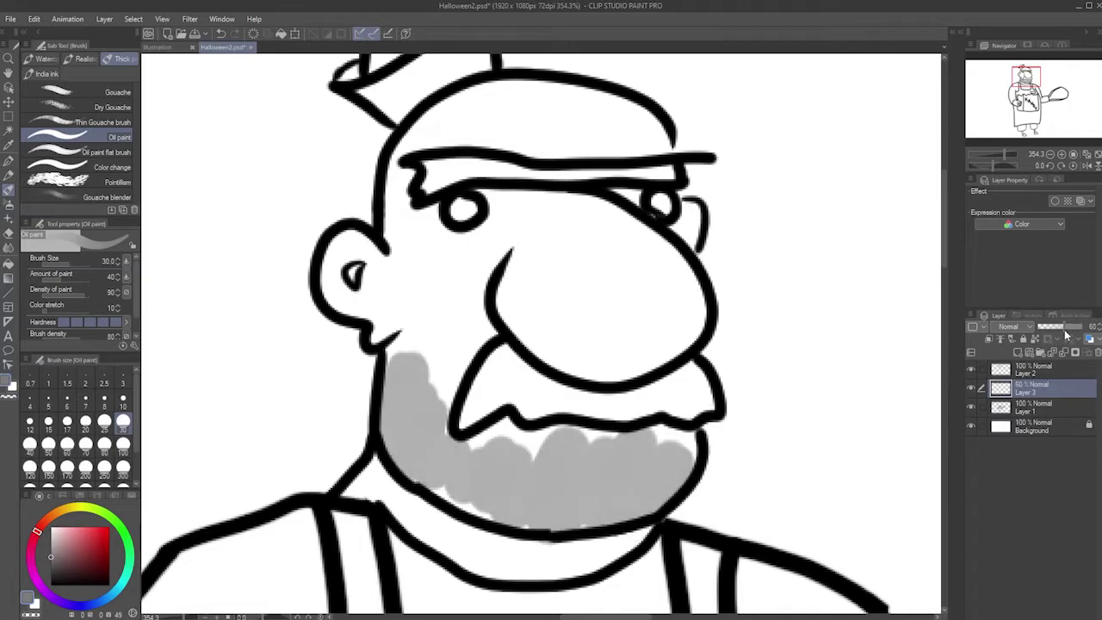
left_click_drag(1063, 333, 1059, 332)
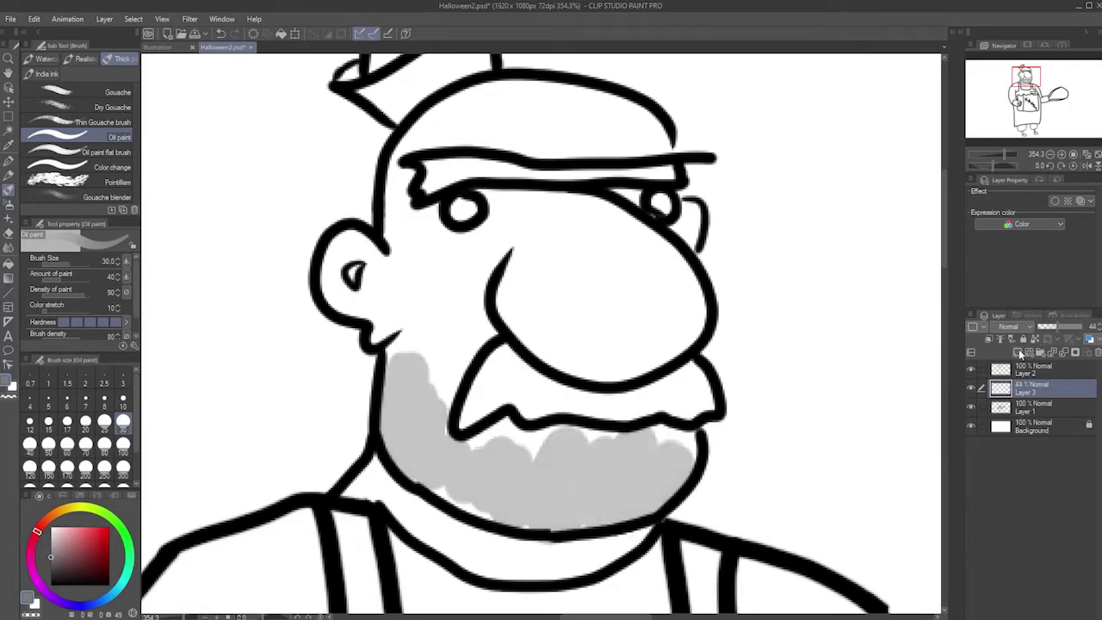
Dot small black stubble marks all over the grey beard area on Layer 2 with the G-pen
left_click(7, 161)
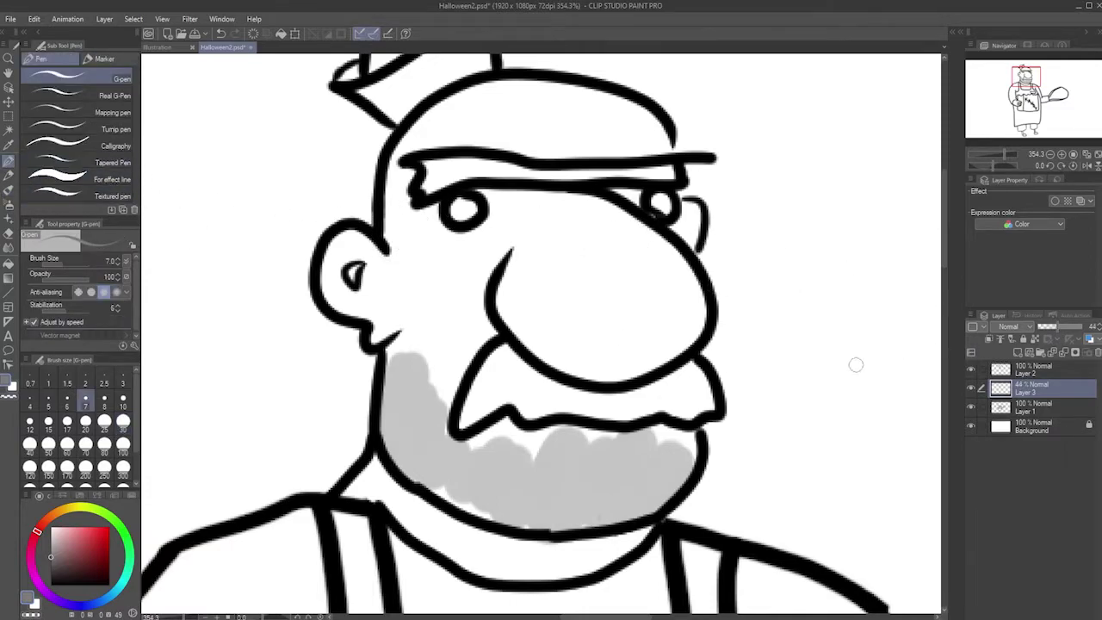
left_click(1033, 370)
left_click(51, 585)
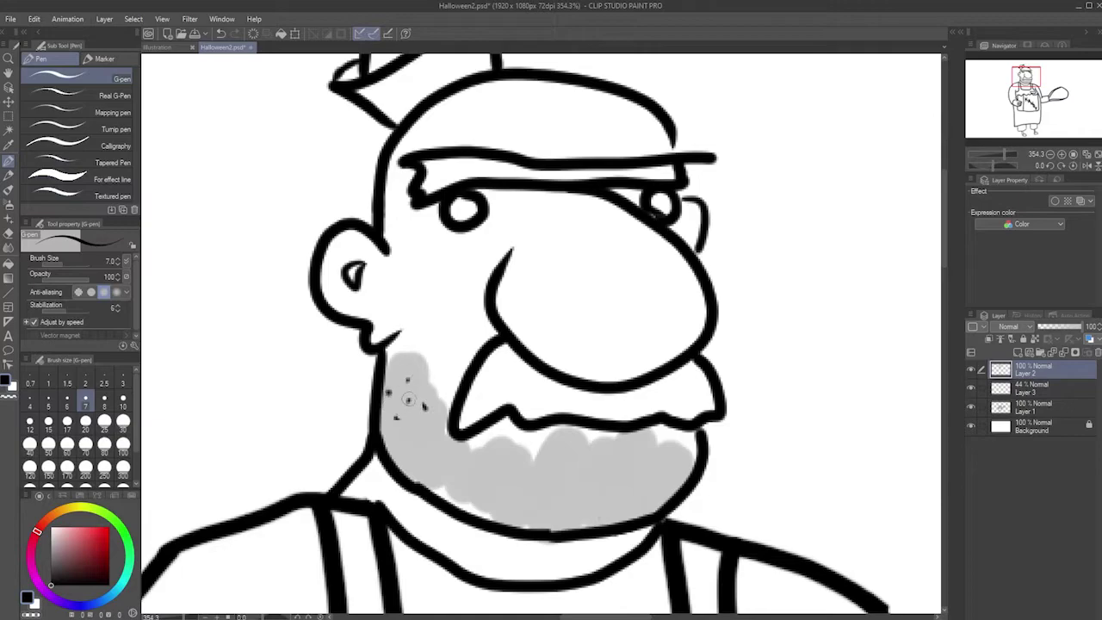
left_click(466, 481)
left_click(470, 497)
left_click(487, 483)
left_click(525, 452)
left_click(541, 484)
left_click(527, 507)
left_click(558, 507)
left_click(567, 482)
left_click(589, 484)
left_click(592, 457)
left_click(578, 502)
left_click(633, 493)
left_click(607, 459)
left_click(634, 452)
left_click(639, 485)
left_click(649, 482)
left_click(670, 451)
left_click(620, 478)
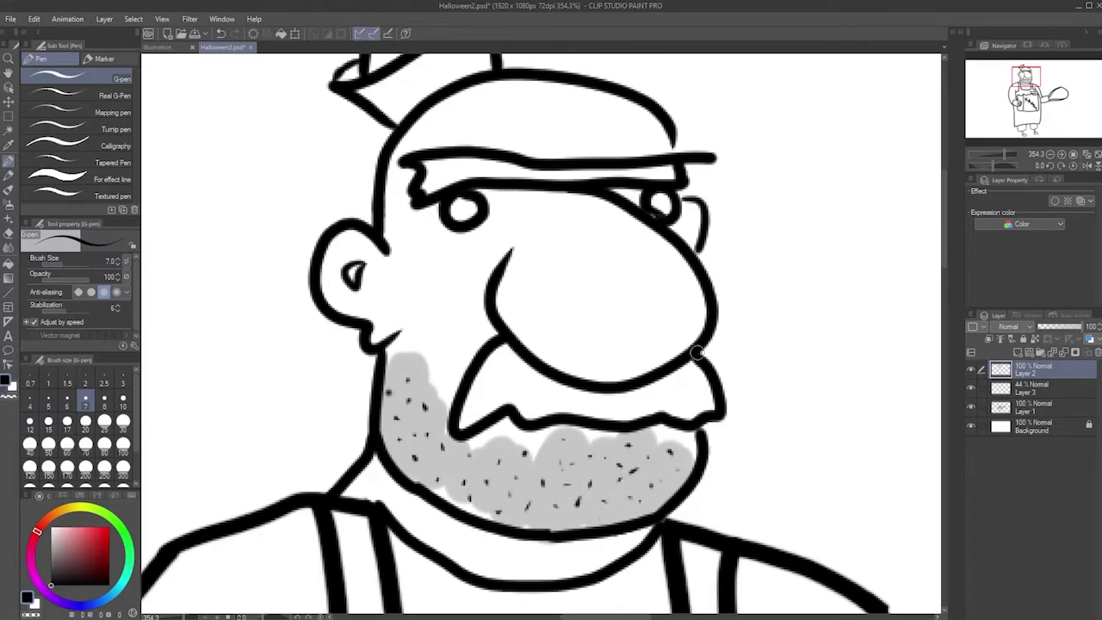
Fill the inner-ear mark and the long eyebrow with solid black
left_click_drag(347, 271, 354, 278)
mouse_move(422, 162)
left_mouse_down()
mouse_move(499, 159)
mouse_move(534, 174)
mouse_move(667, 178)
mouse_move(688, 147)
mouse_move(700, 156)
mouse_move(694, 170)
mouse_move(657, 163)
mouse_move(653, 177)
mouse_move(480, 173)
mouse_move(425, 186)
mouse_move(439, 162)
mouse_move(514, 160)
mouse_move(430, 181)
left_mouse_up()
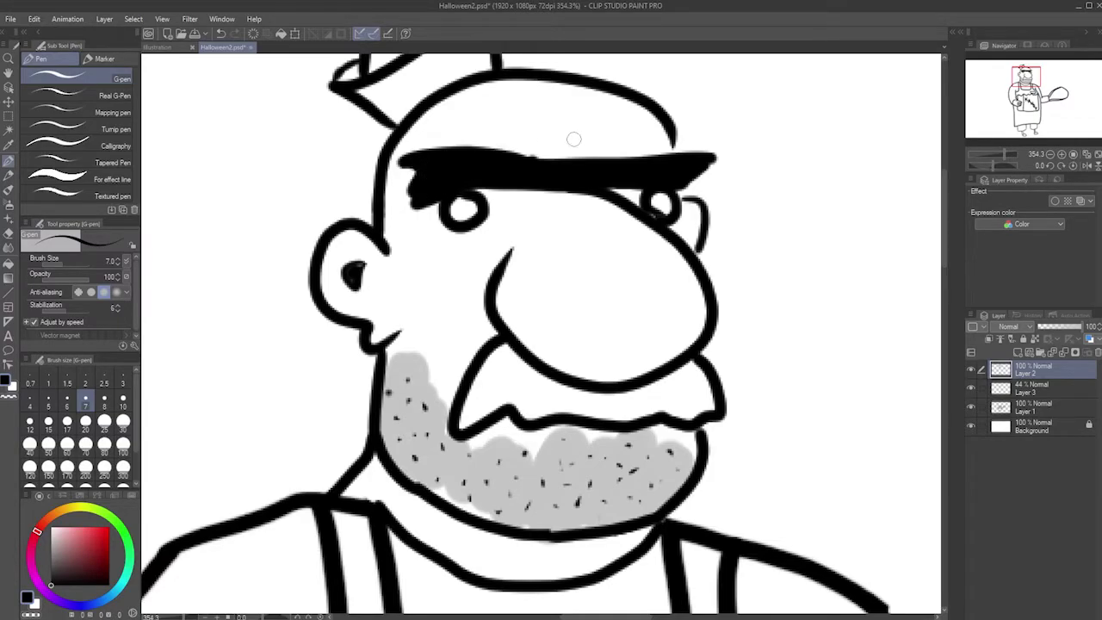
Letter a three-letter first name in capitals inside the apron's name tag with the G-pen at size 3
scroll(576, 172, "down", 6)
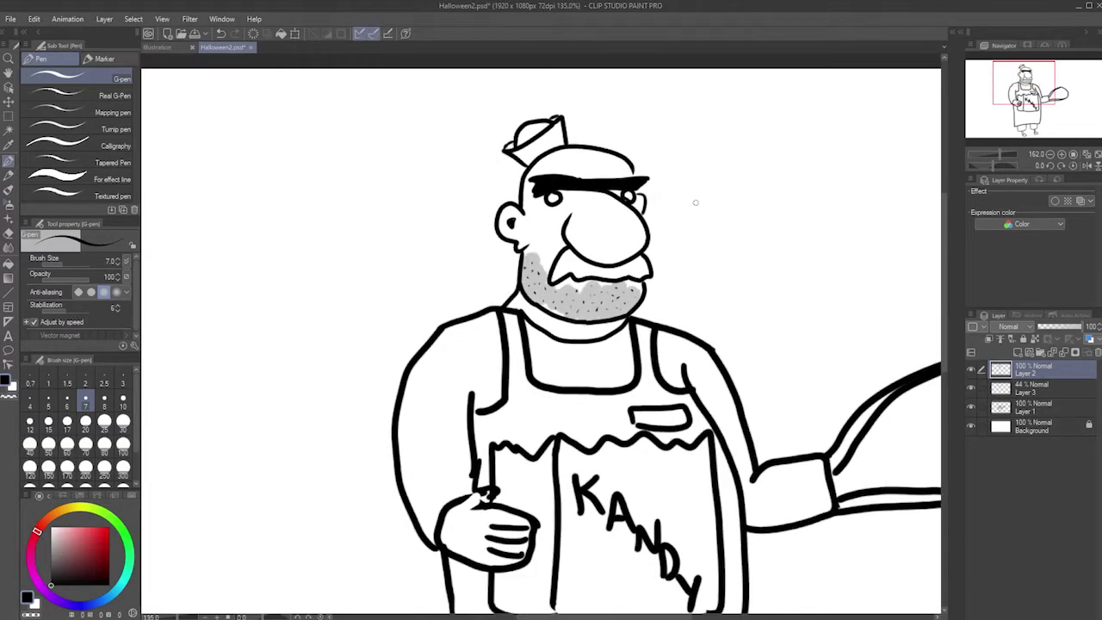
scroll(714, 121, "down", 2)
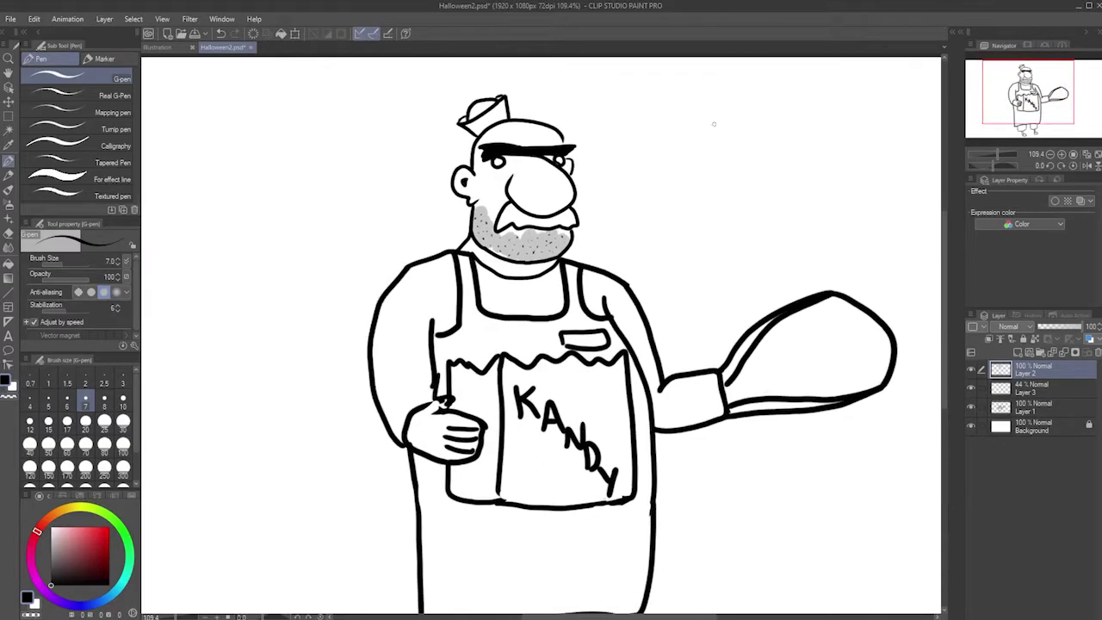
scroll(652, 139, "down", 1)
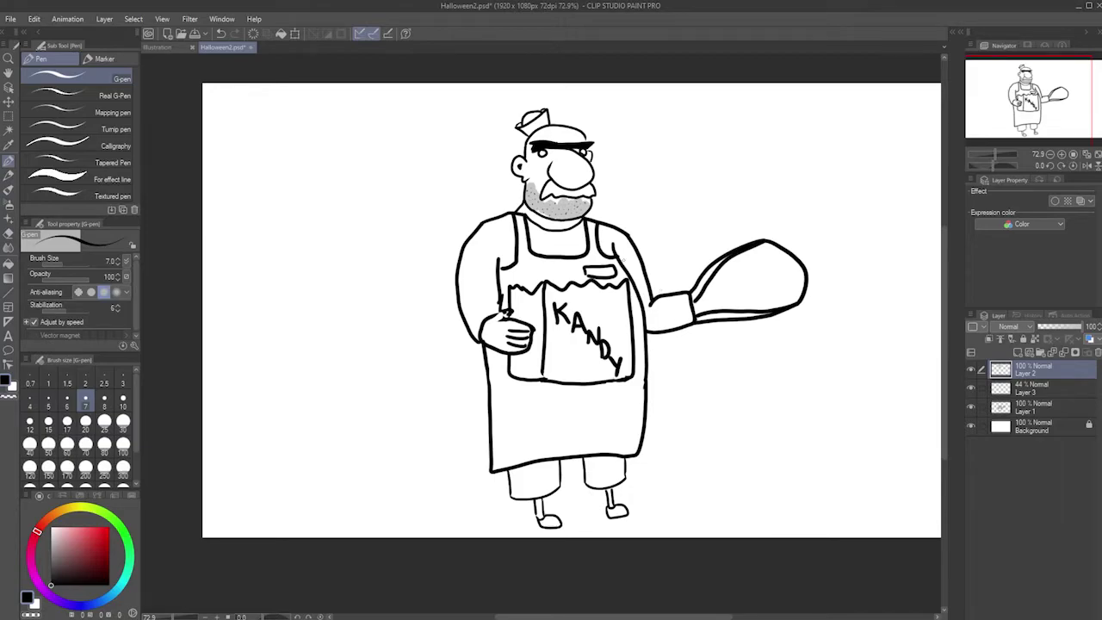
scroll(582, 290, "up", 8)
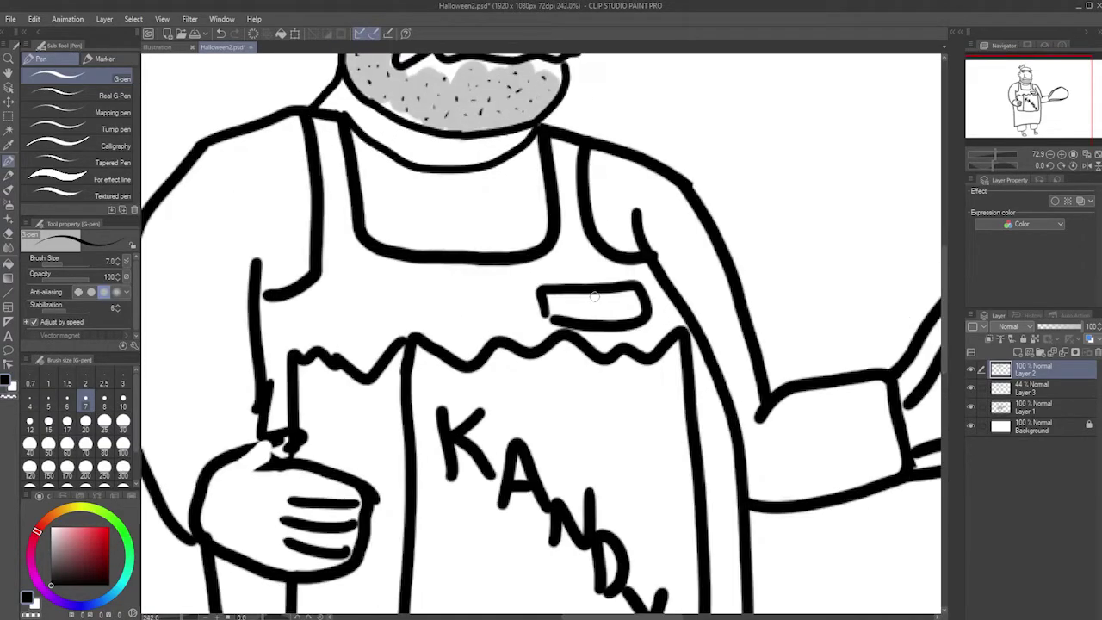
scroll(583, 290, "up", 3)
key("bracketleft")
key("bracketleft")
key("bracketleft")
key("bracketleft")
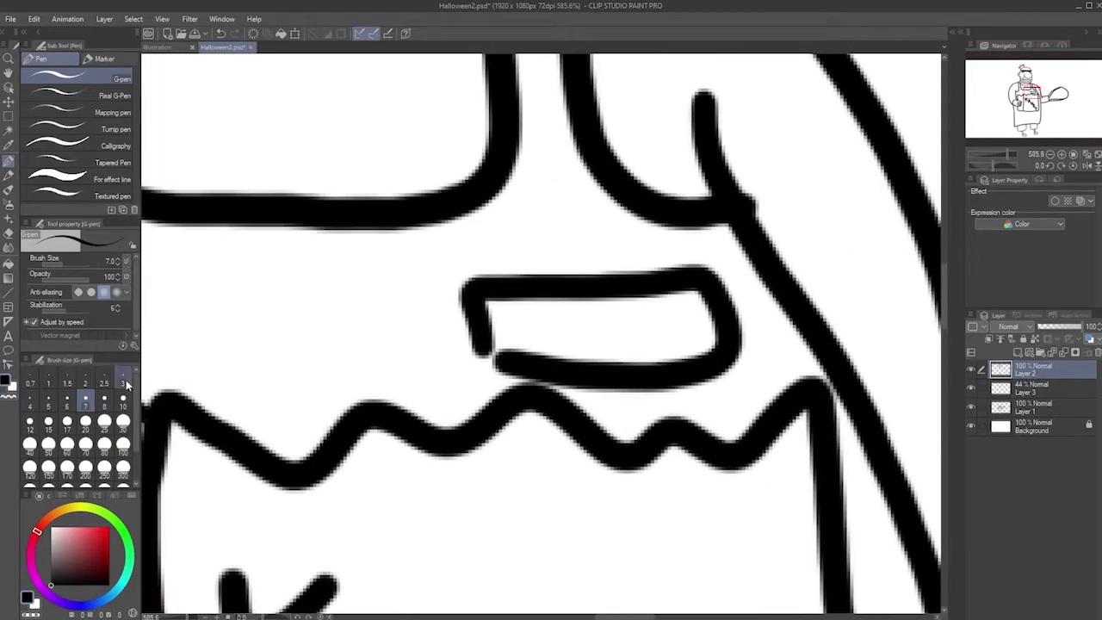
mouse_move(521, 316)
left_mouse_down()
mouse_move(555, 313)
mouse_move(545, 351)
left_mouse_up()
left_click_drag(583, 315, 622, 313)
mouse_move(605, 314)
left_mouse_down()
mouse_move(605, 350)
mouse_move(689, 306)
mouse_move(702, 342)
left_mouse_up()
Outline a red blood stain dripping off the tip of the object in the outstretched hand, plus a falling drop, with the G-pen at size 10
scroll(735, 209, "down", 5)
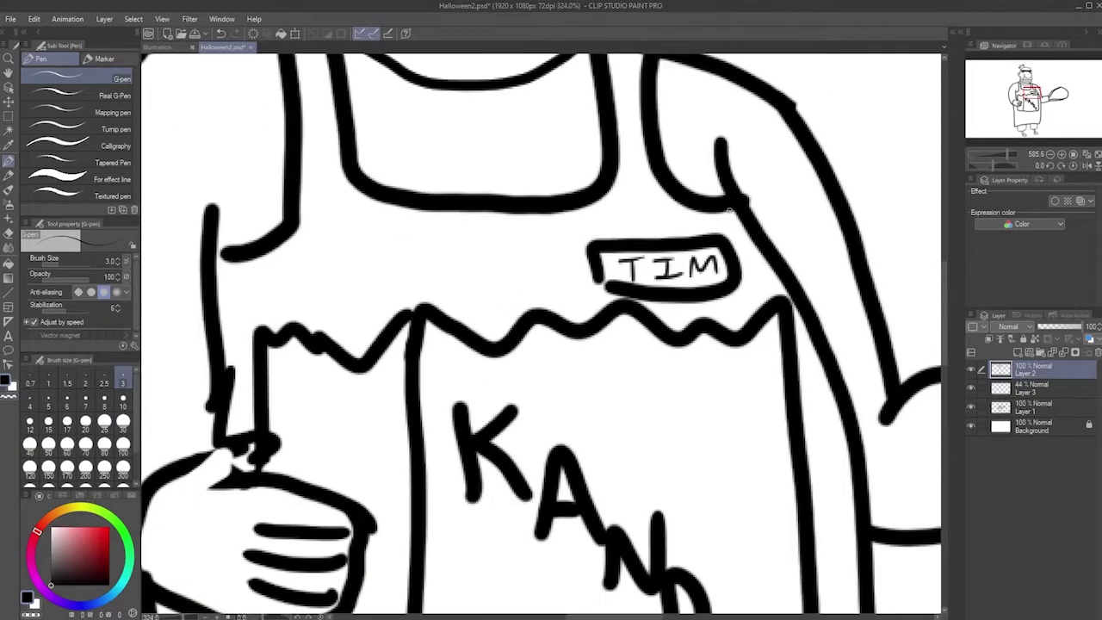
scroll(750, 211, "down", 2)
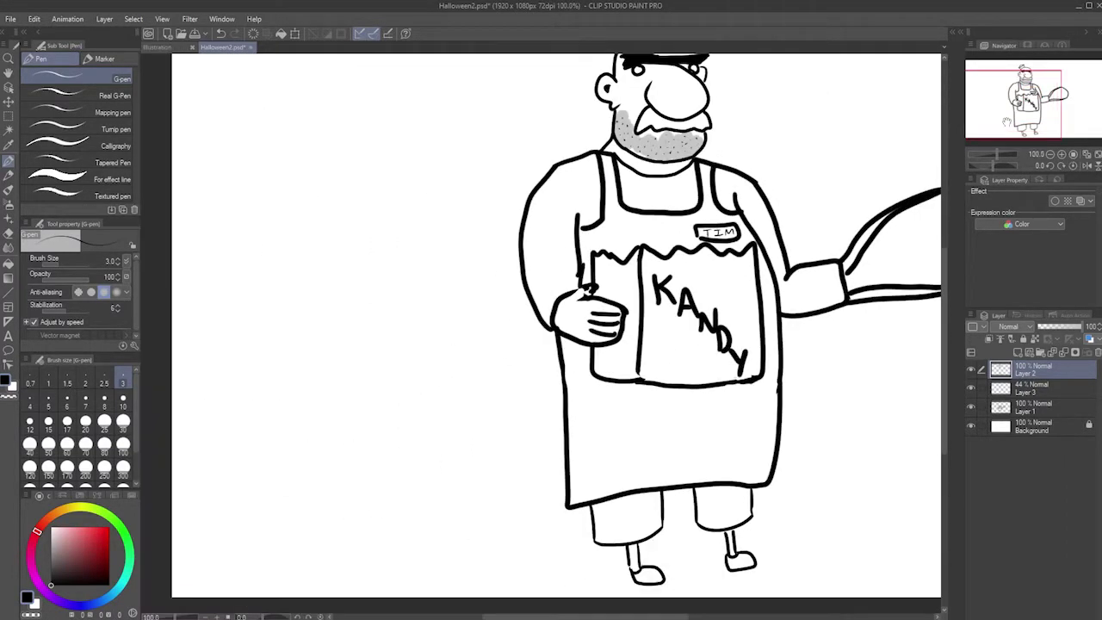
scroll(749, 211, "down", 1)
scroll(737, 178, "down", 2)
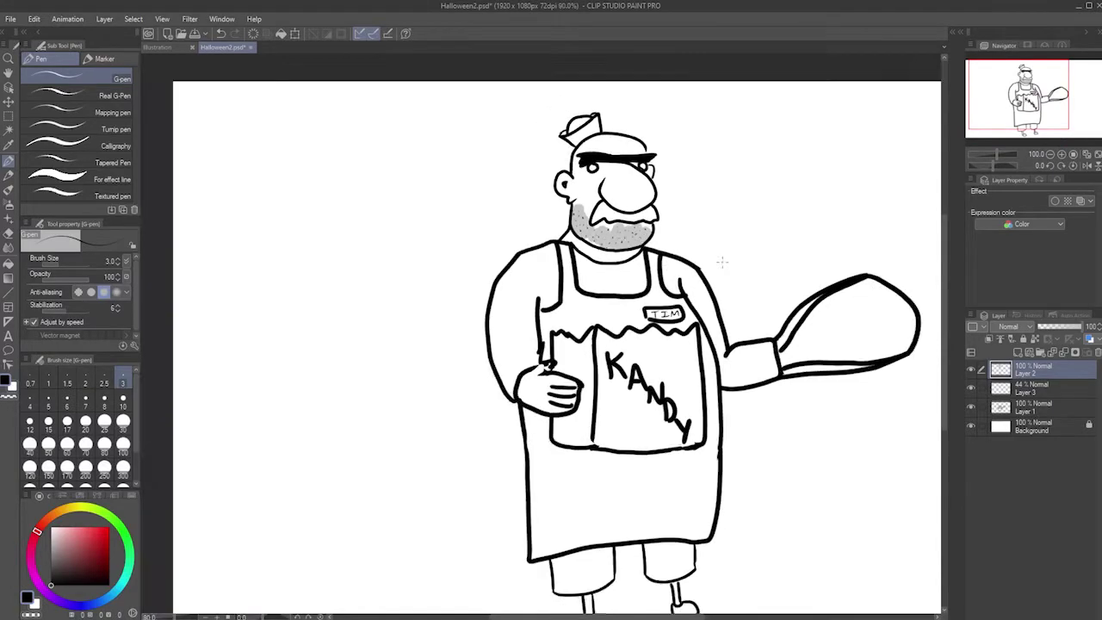
scroll(737, 178, "up", 1)
scroll(736, 178, "up", 4)
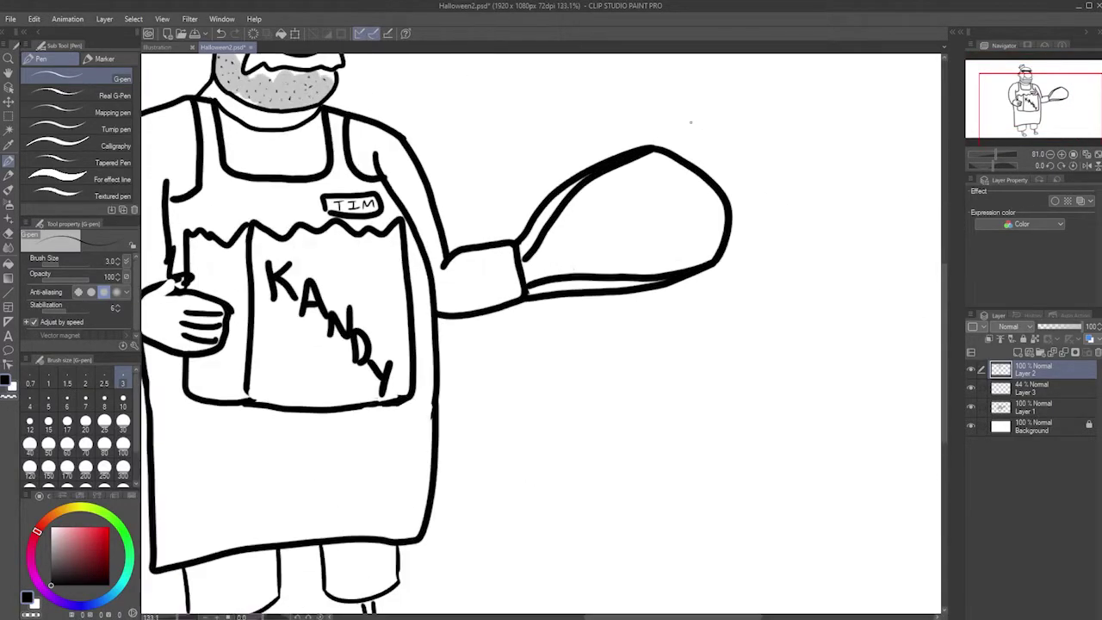
left_click(109, 527)
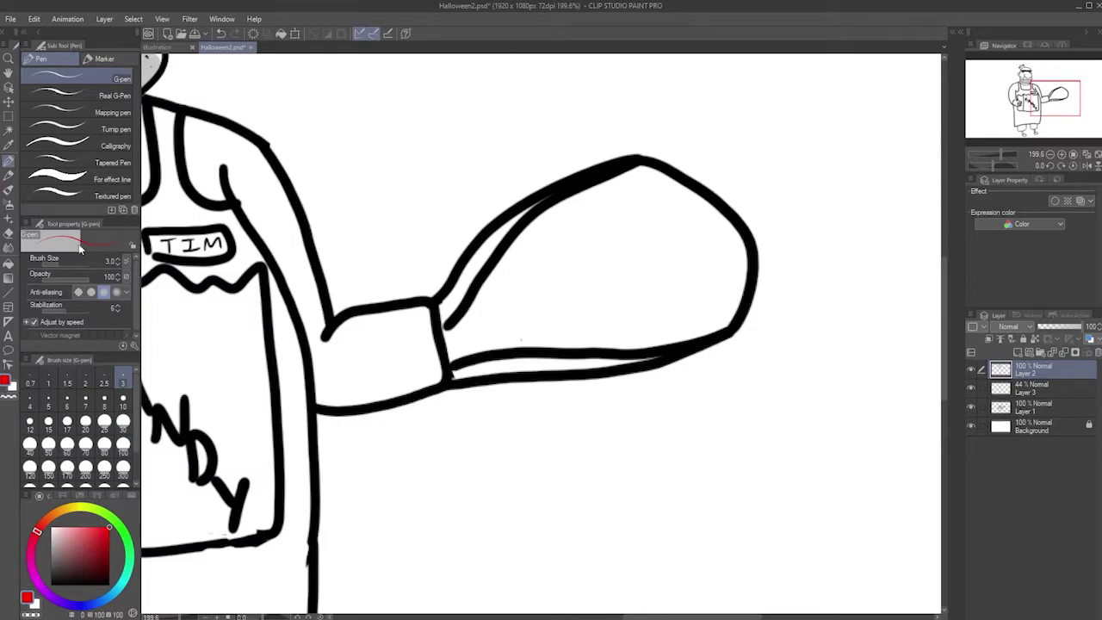
left_click(123, 400)
mouse_move(643, 165)
left_mouse_down()
mouse_move(670, 248)
mouse_move(661, 311)
mouse_move(638, 347)
mouse_move(655, 420)
left_mouse_up()
mouse_move(757, 250)
left_mouse_down()
mouse_move(747, 335)
mouse_move(672, 411)
mouse_move(664, 451)
mouse_move(655, 422)
left_mouse_up()
mouse_move(671, 487)
left_mouse_down()
mouse_move(675, 517)
mouse_move(667, 492)
left_mouse_up()
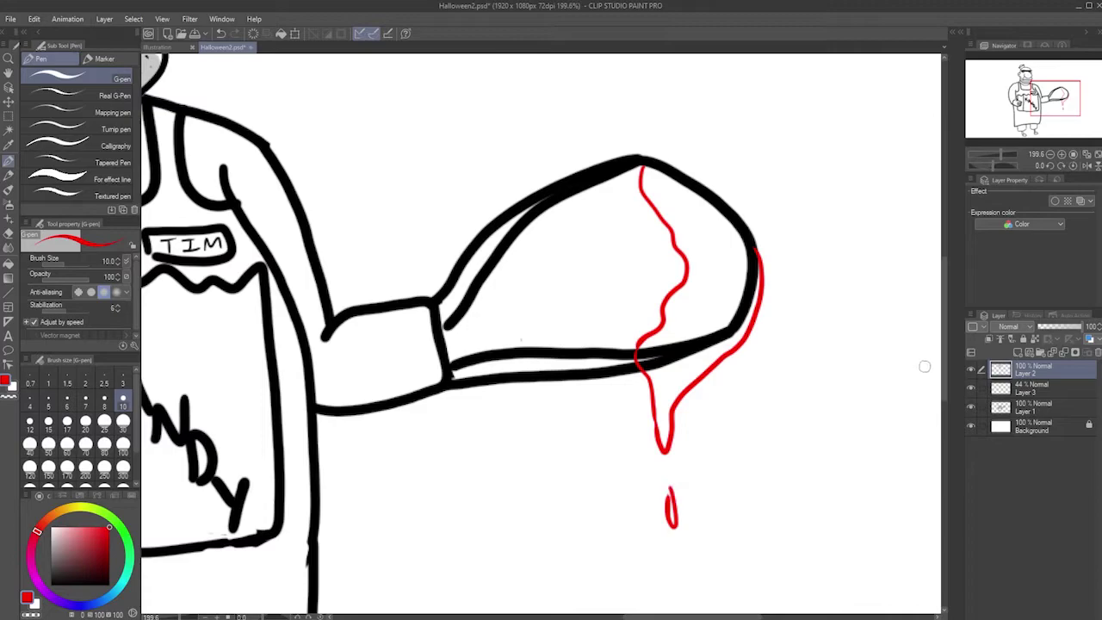
Fill the blood stain and the falling drop with solid red using the size 30 Oil paint brush
left_click(8, 189)
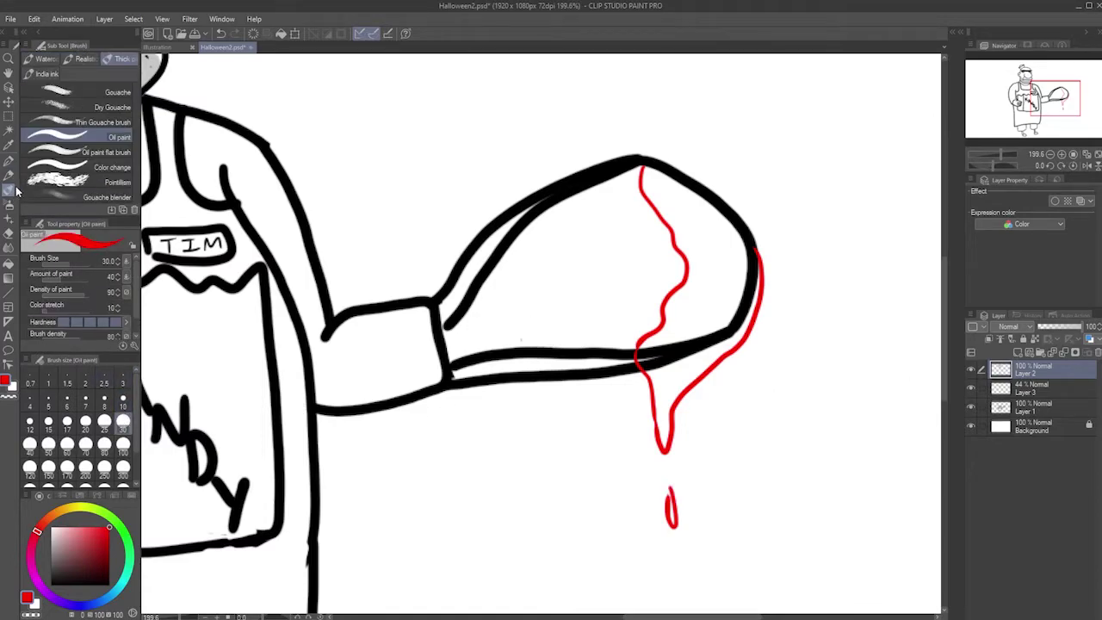
mouse_move(710, 274)
left_mouse_down()
mouse_move(652, 362)
mouse_move(665, 372)
mouse_move(665, 448)
mouse_move(682, 360)
mouse_move(684, 386)
mouse_move(724, 341)
mouse_move(744, 273)
mouse_move(702, 268)
mouse_move(655, 178)
mouse_move(723, 225)
mouse_move(731, 247)
mouse_move(754, 275)
left_mouse_up()
mouse_move(683, 499)
left_mouse_down()
mouse_move(677, 524)
mouse_move(676, 498)
left_mouse_up()
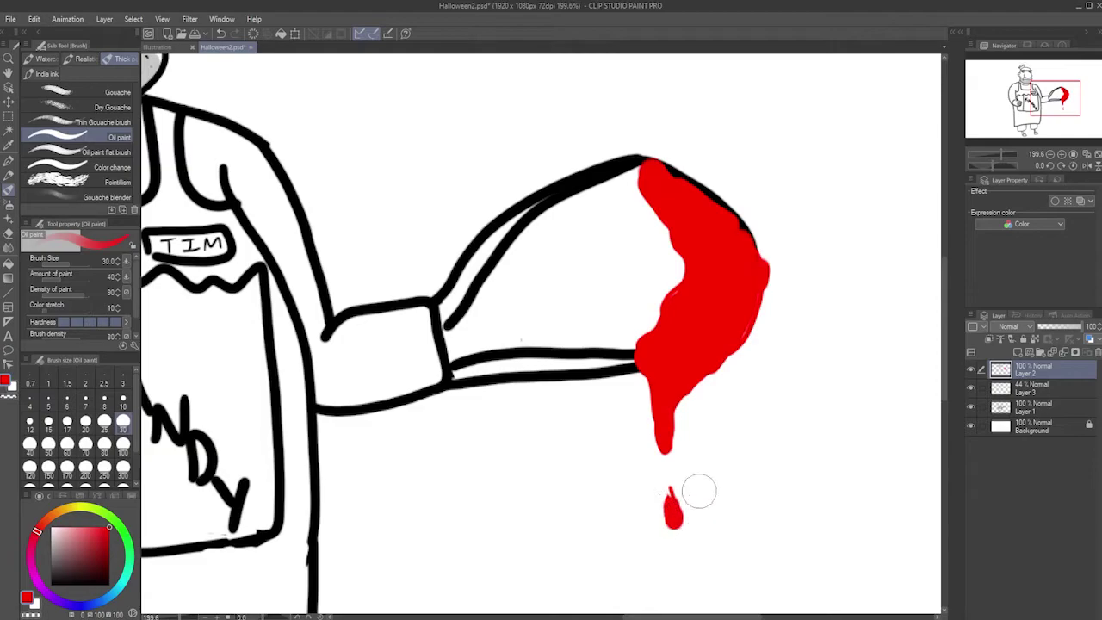
Draw a large black van outline and its front wheel around the man on a new layer with the G-pen at size 30
scroll(609, 262, "down", 5)
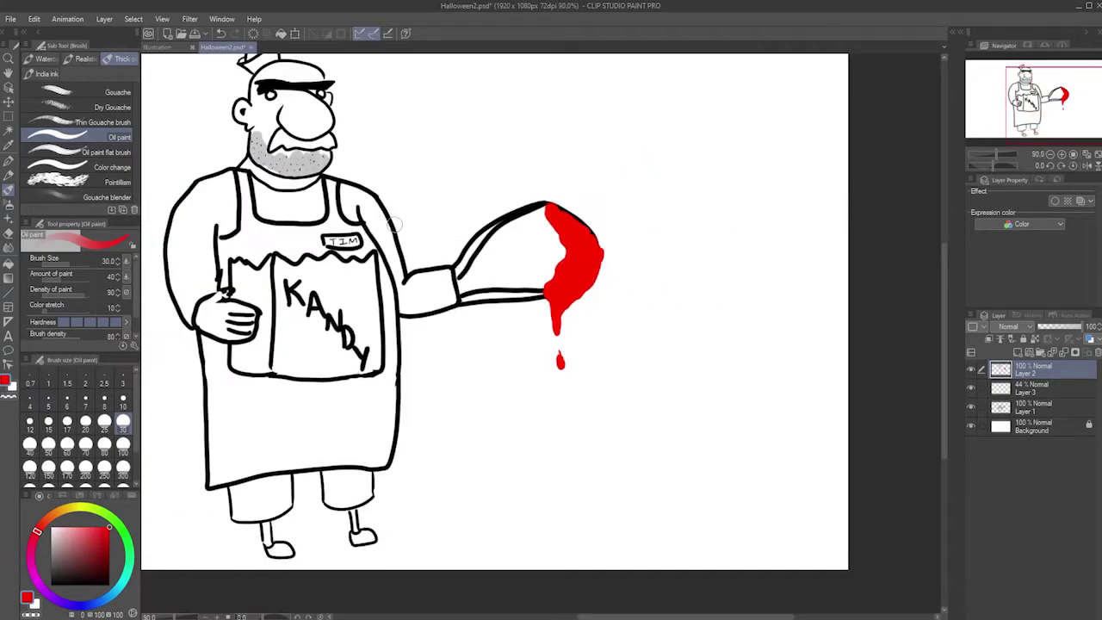
scroll(750, 224, "down", 2)
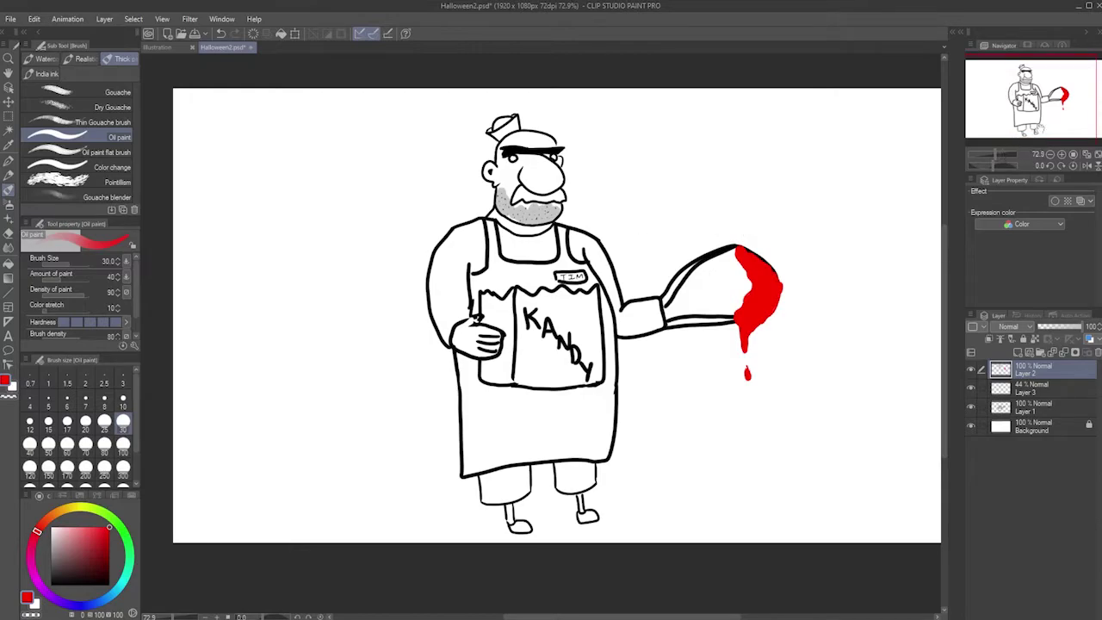
scroll(554, 324, "up", 1)
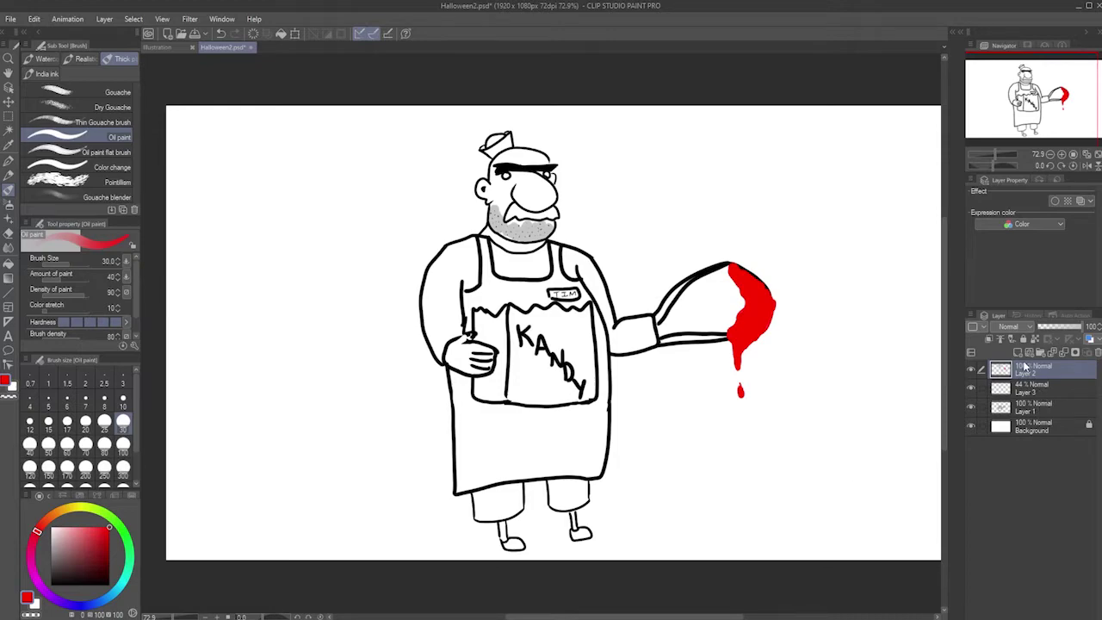
left_click(1018, 353)
left_click(50, 585)
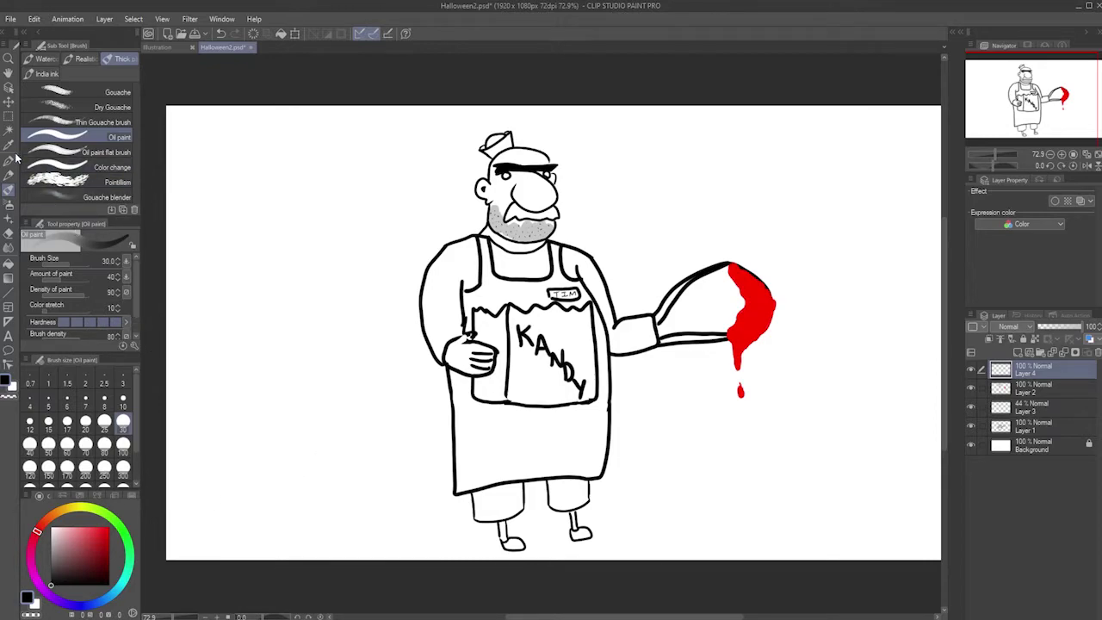
key("p")
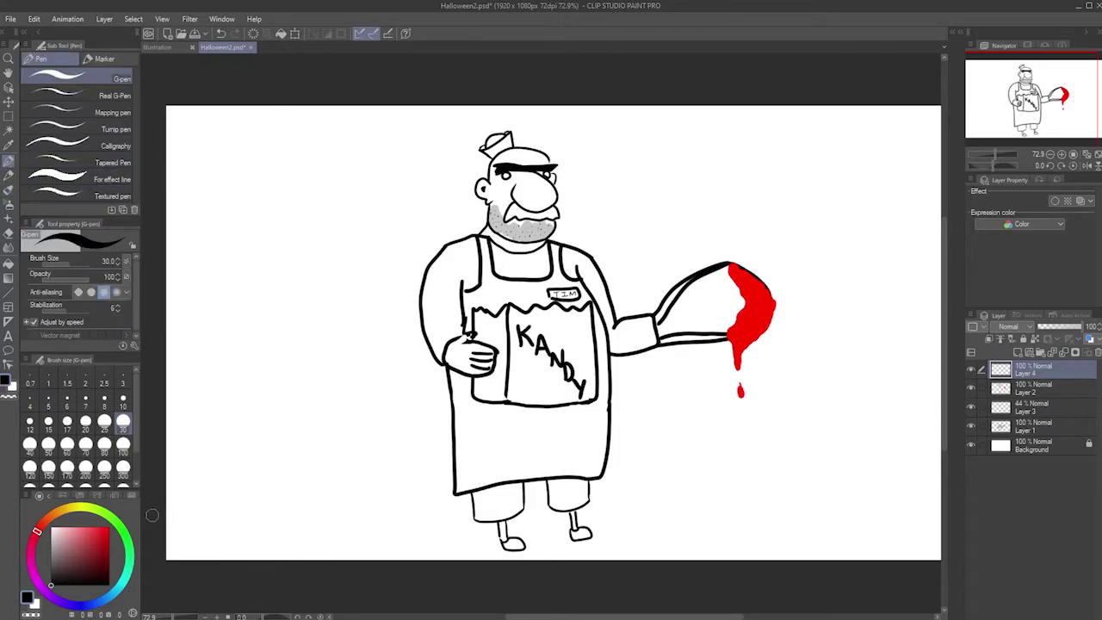
mouse_move(156, 500)
left_mouse_down()
mouse_move(459, 467)
mouse_move(819, 447)
mouse_move(839, 431)
mouse_move(865, 185)
mouse_move(729, 183)
mouse_move(694, 168)
mouse_move(659, 89)
left_mouse_up()
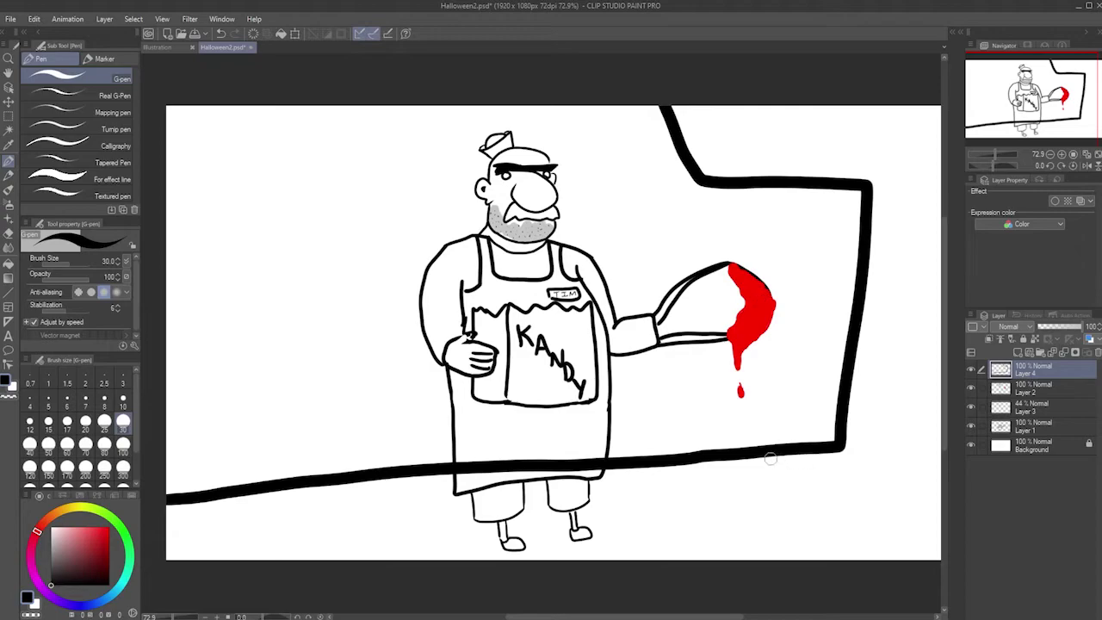
mouse_move(670, 435)
left_mouse_down()
mouse_move(668, 501)
mouse_move(753, 525)
mouse_move(785, 449)
mouse_move(722, 398)
mouse_move(659, 448)
left_mouse_up()
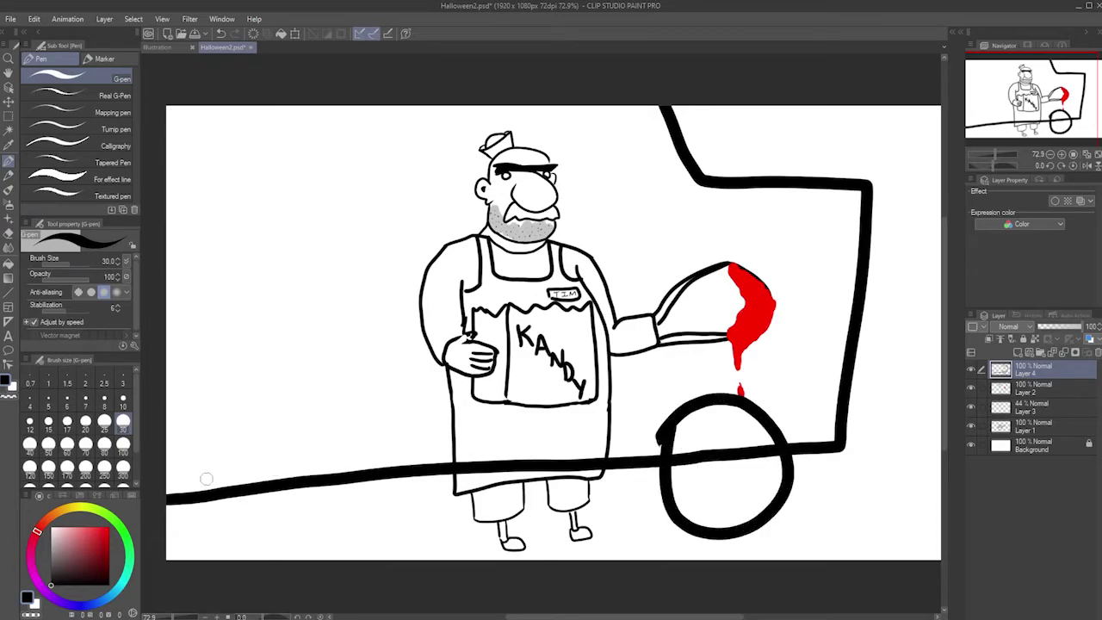
mouse_move(207, 447)
left_mouse_down()
mouse_move(214, 500)
mouse_move(162, 539)
left_mouse_up()
left_click_drag(166, 408, 210, 476)
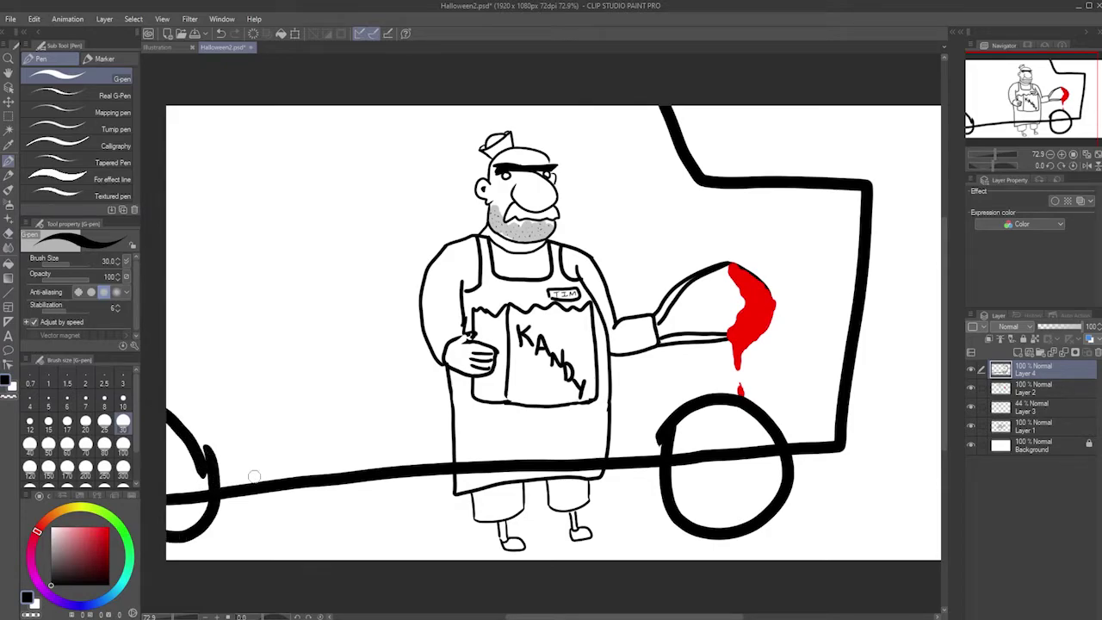
left_click(223, 33)
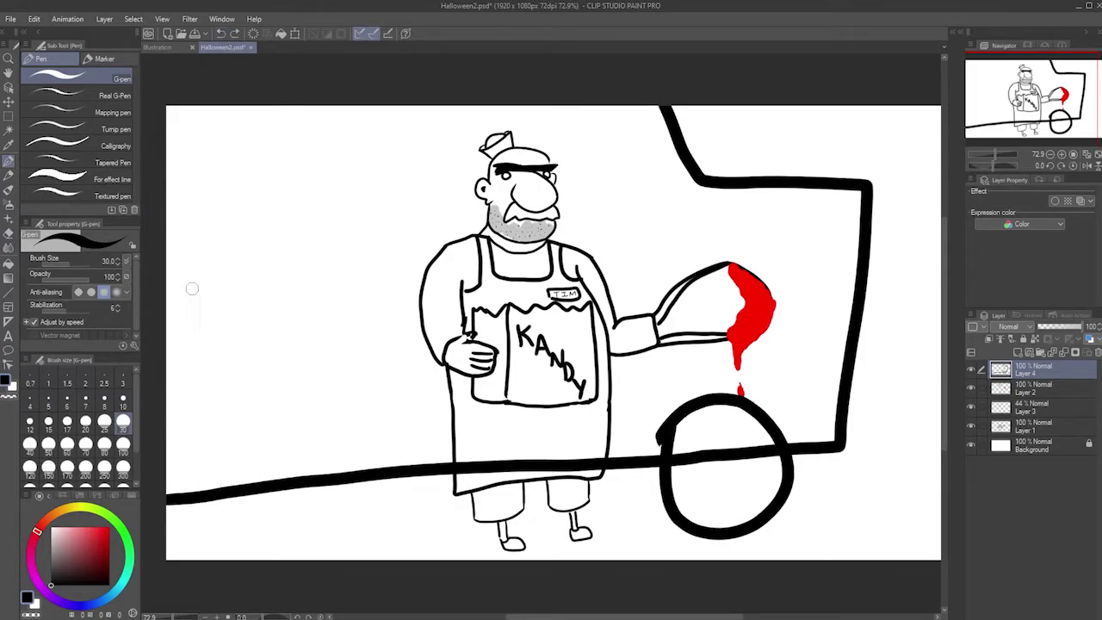
Draw the van's rear wheel cut off by the canvas edge, and erase the body line inside both wheels with the Hard eraser at size 30
mouse_move(171, 438)
left_mouse_down()
mouse_move(241, 472)
mouse_move(168, 551)
left_mouse_up()
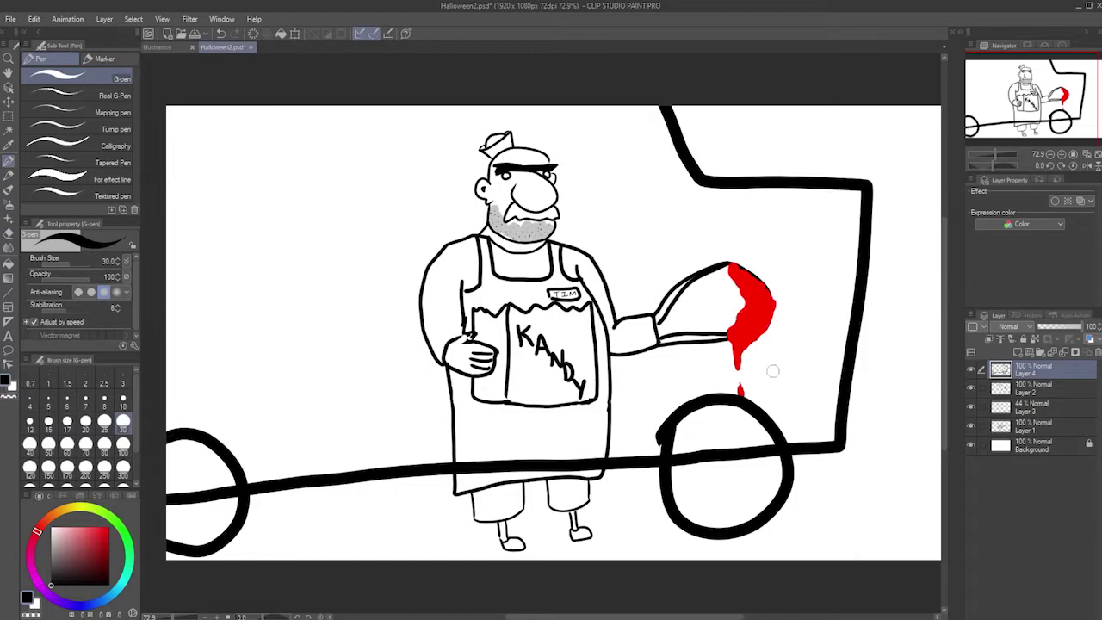
left_click(8, 232)
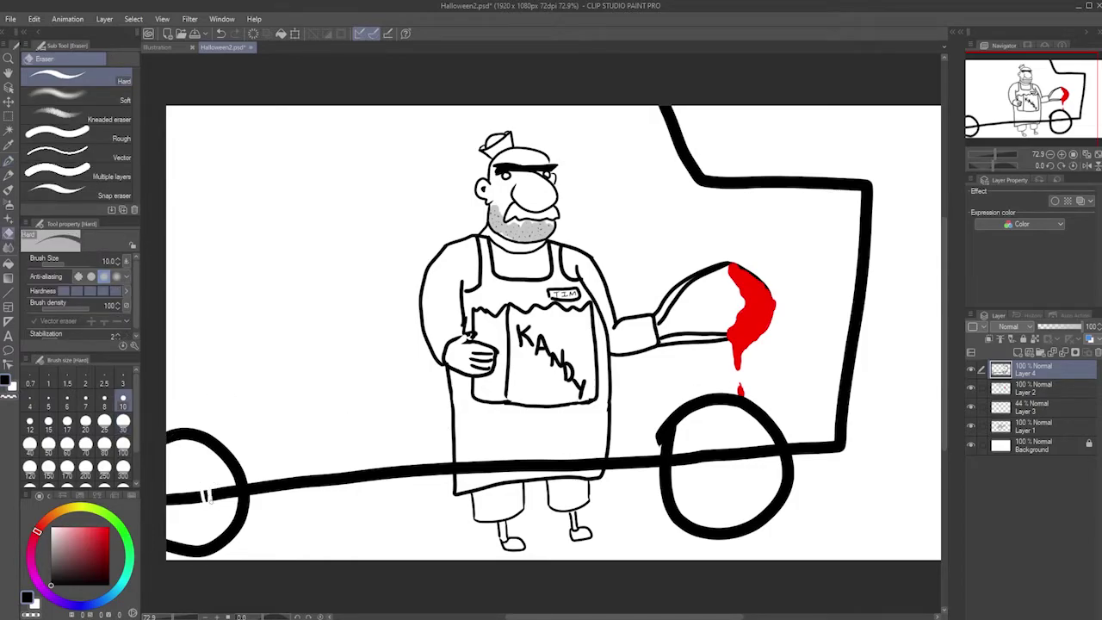
left_click(123, 421)
mouse_move(200, 498)
left_mouse_down()
mouse_move(214, 492)
mouse_move(181, 491)
mouse_move(174, 503)
mouse_move(228, 496)
mouse_move(231, 479)
left_mouse_up()
mouse_move(704, 448)
left_mouse_down()
mouse_move(716, 468)
mouse_move(721, 451)
mouse_move(740, 463)
mouse_move(767, 452)
left_mouse_up()
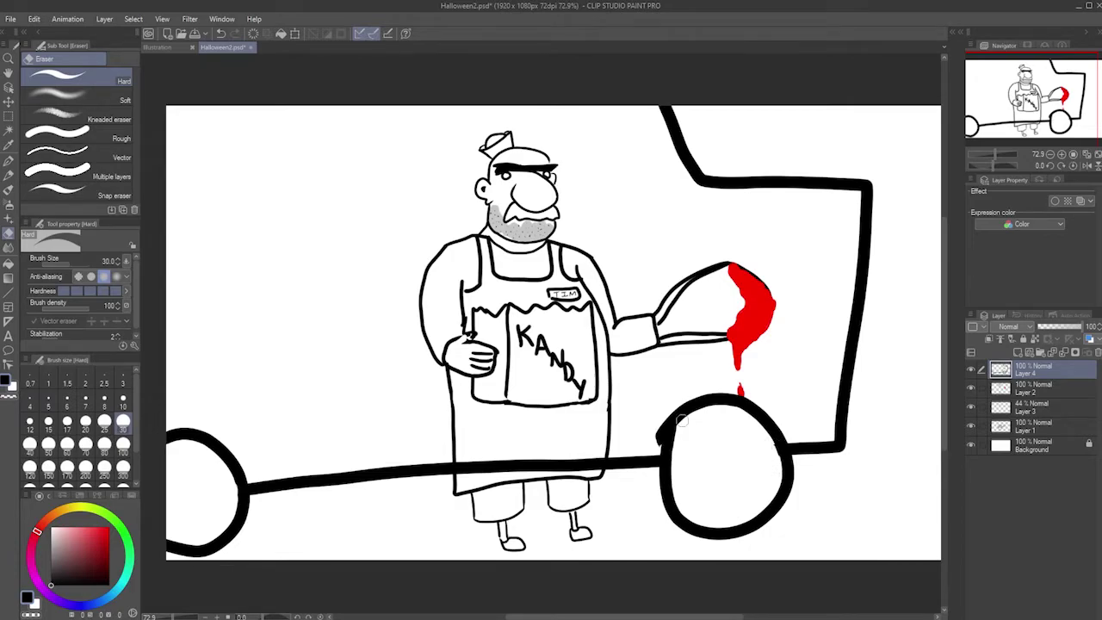
Clean up the stray overlap on the front wheel's outline and erase the van line crossing the man's apron
mouse_move(657, 433)
left_mouse_down()
mouse_move(662, 456)
mouse_move(661, 427)
left_mouse_up()
key("ctrl+z")
mouse_move(472, 457)
left_mouse_down()
mouse_move(465, 469)
mouse_move(547, 462)
mouse_move(574, 448)
mouse_move(591, 467)
mouse_move(600, 453)
left_mouse_up()
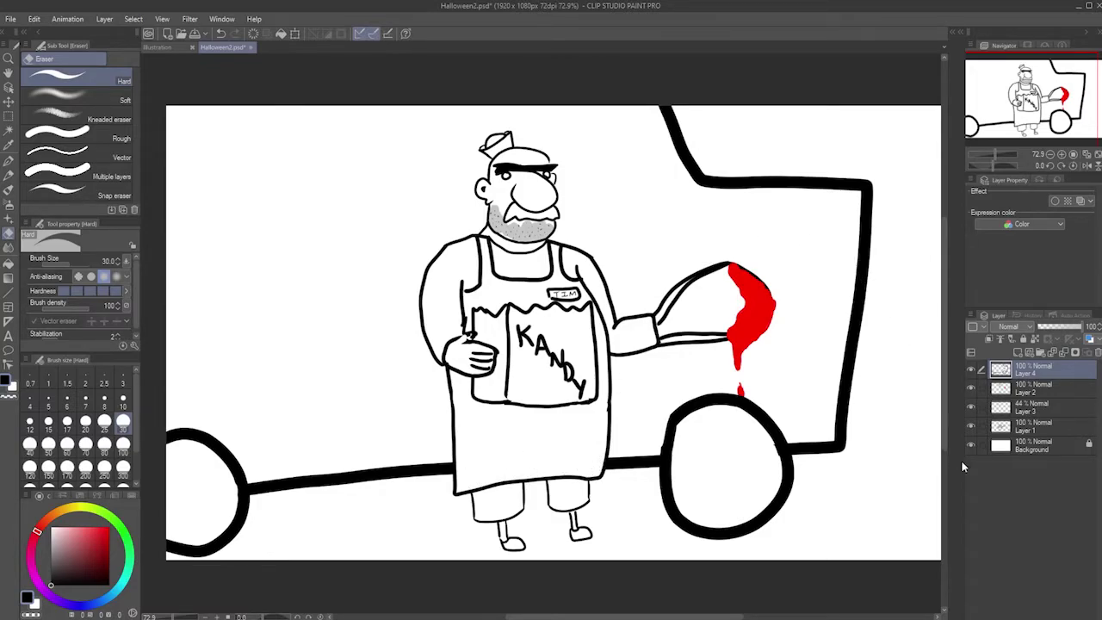
Letter "I Scream" in large black writing on the van's side beside the man with the G-pen at size 30
left_click(9, 160)
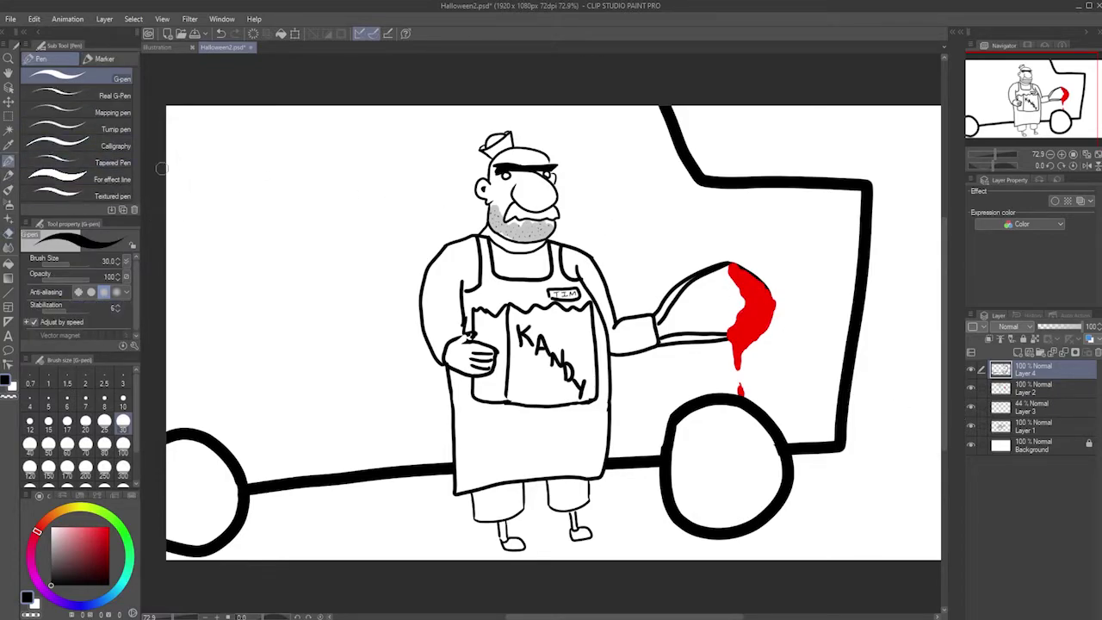
left_click_drag(170, 164, 226, 134)
mouse_move(219, 145)
left_mouse_down()
mouse_move(199, 218)
mouse_move(271, 176)
left_mouse_up()
mouse_move(199, 272)
left_mouse_down()
mouse_move(220, 338)
mouse_move(196, 371)
left_mouse_up()
mouse_move(250, 291)
left_mouse_down()
mouse_move(246, 345)
mouse_move(277, 341)
left_mouse_up()
mouse_move(265, 284)
left_mouse_down()
mouse_move(277, 254)
mouse_move(301, 245)
left_mouse_up()
mouse_move(325, 280)
left_mouse_down()
mouse_move(341, 304)
mouse_move(353, 297)
left_mouse_up()
left_click_drag(360, 239, 398, 278)
mouse_move(386, 251)
left_mouse_down()
mouse_move(395, 207)
mouse_move(436, 222)
left_mouse_up()
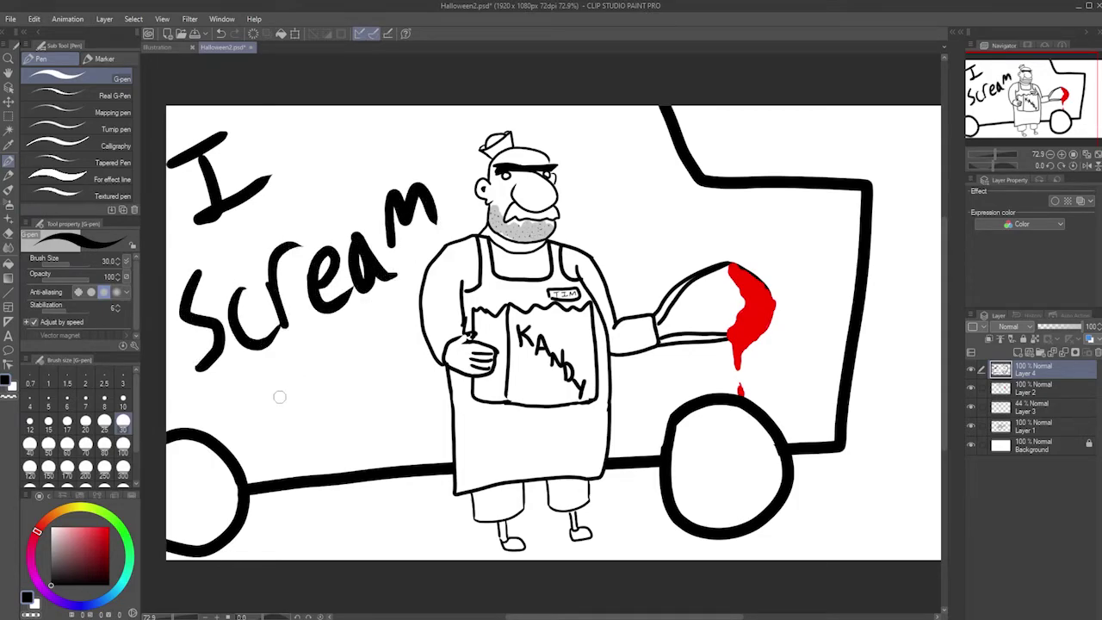
Letter a smaller "Ice cream" below "I Scream" with the G-pen at size 10 and underline it
left_click(123, 402)
left_click_drag(257, 382, 255, 401)
left_click_drag(246, 402, 270, 399)
mouse_move(282, 375)
left_mouse_down()
mouse_move(278, 389)
mouse_move(374, 332)
left_mouse_up()
left_click_drag(269, 421, 372, 348)
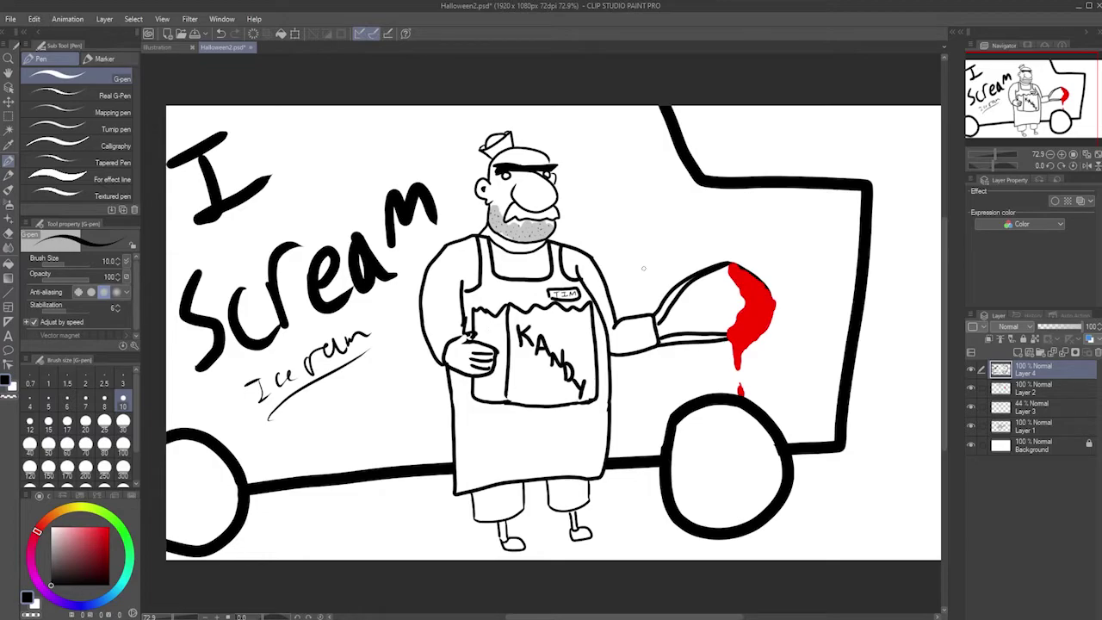
left_click_drag(635, 265, 628, 262)
scroll(624, 213, "down", 2)
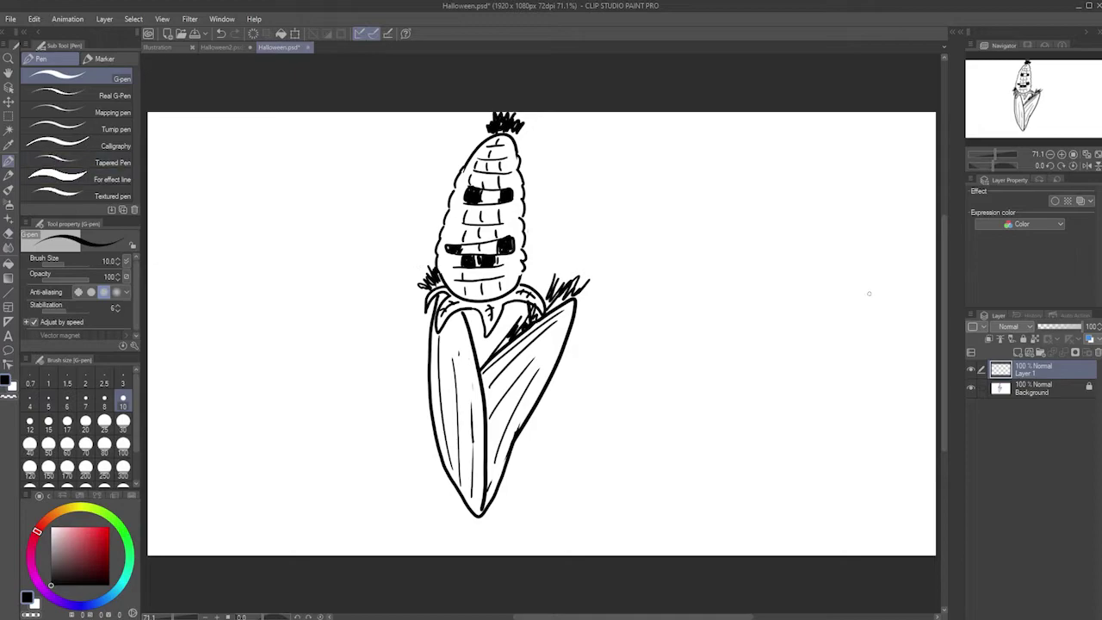
Make a rectangular selection around the whole corn cob drawing on the Background layer
left_click(1029, 388)
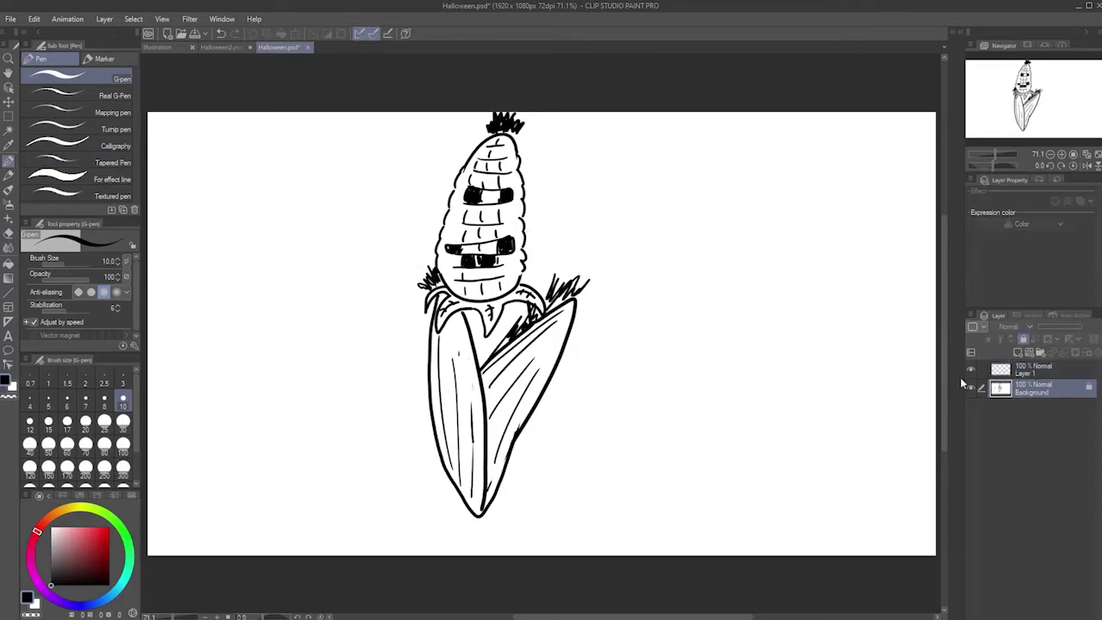
left_click(10, 102)
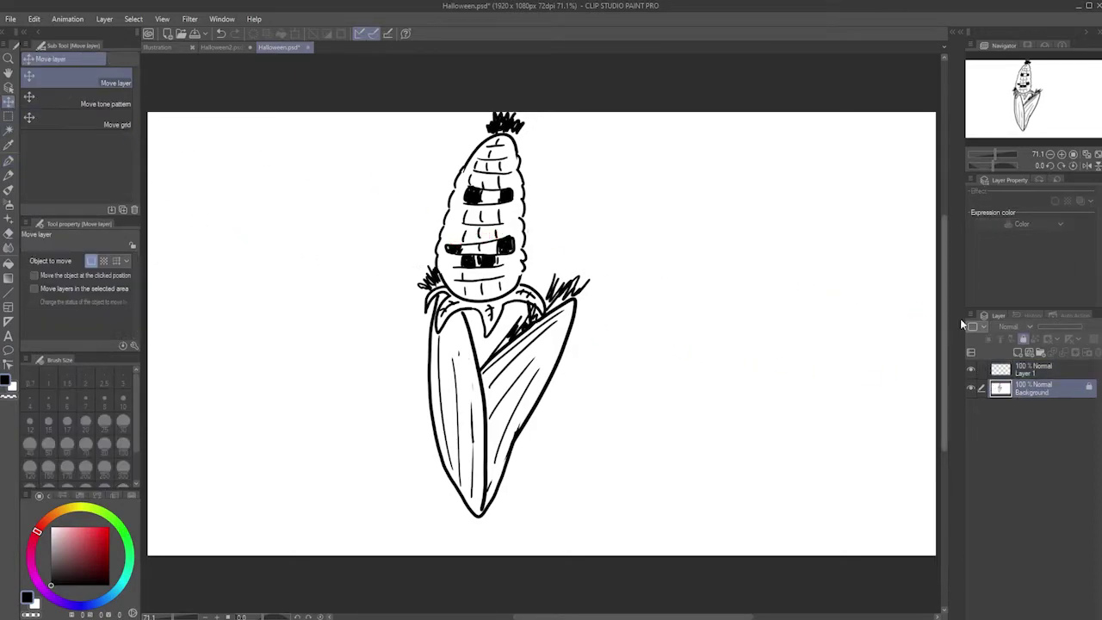
left_click(1052, 373)
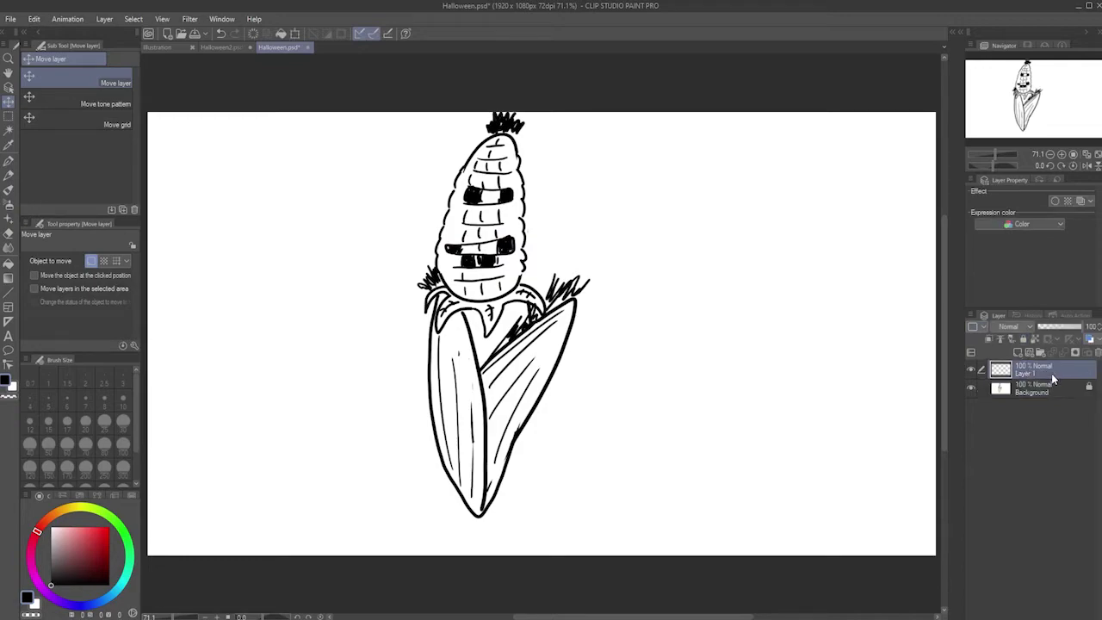
left_click(1006, 392)
left_click(9, 116)
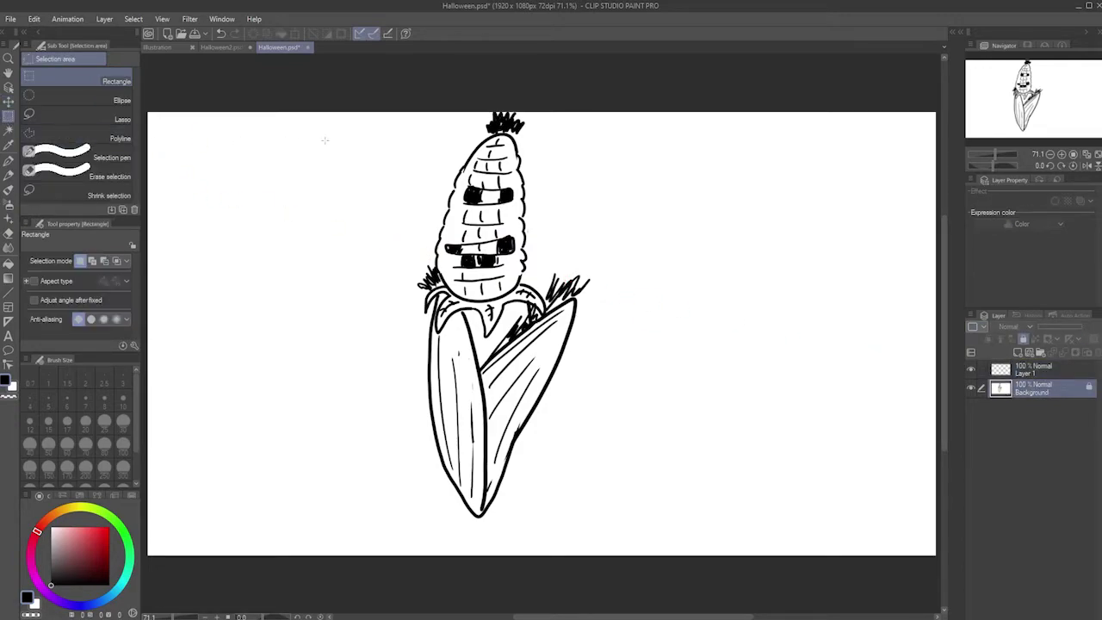
mouse_move(321, 97)
left_mouse_down()
mouse_move(654, 468)
mouse_move(612, 547)
left_mouse_up()
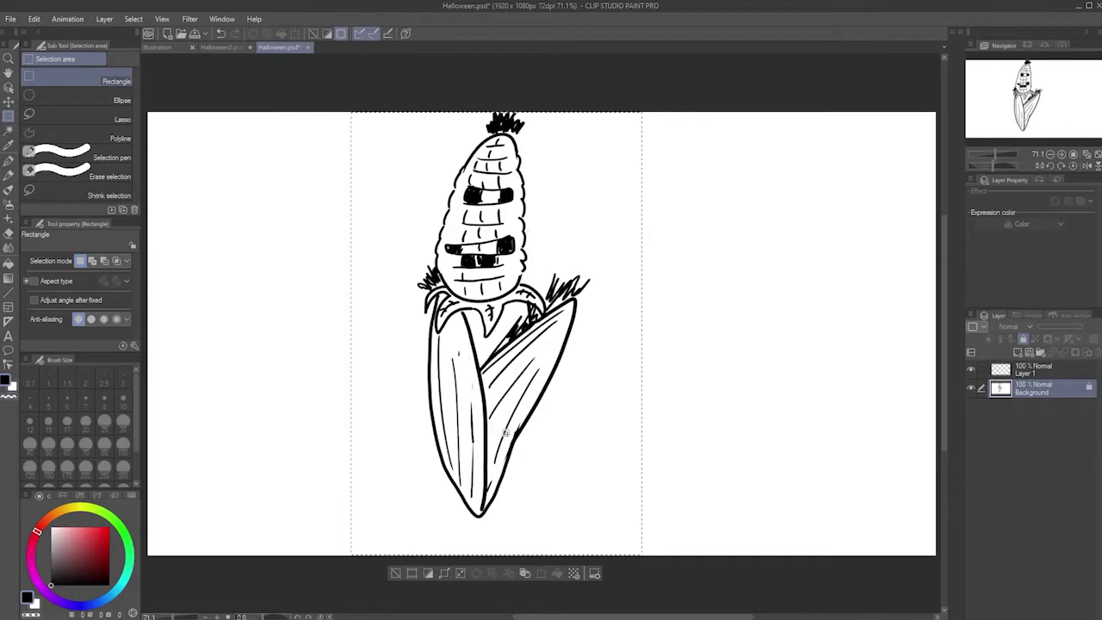
Try to move the selected corn cob drawing on the Background layer, and clear the selection
left_click_drag(475, 423, 488, 422)
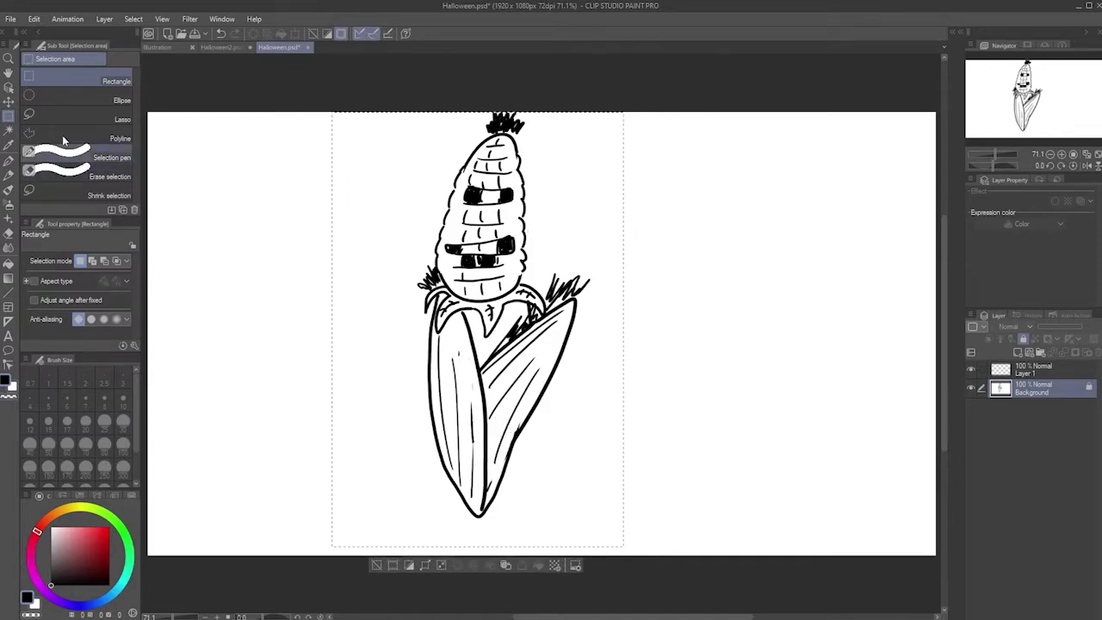
left_click(7, 101)
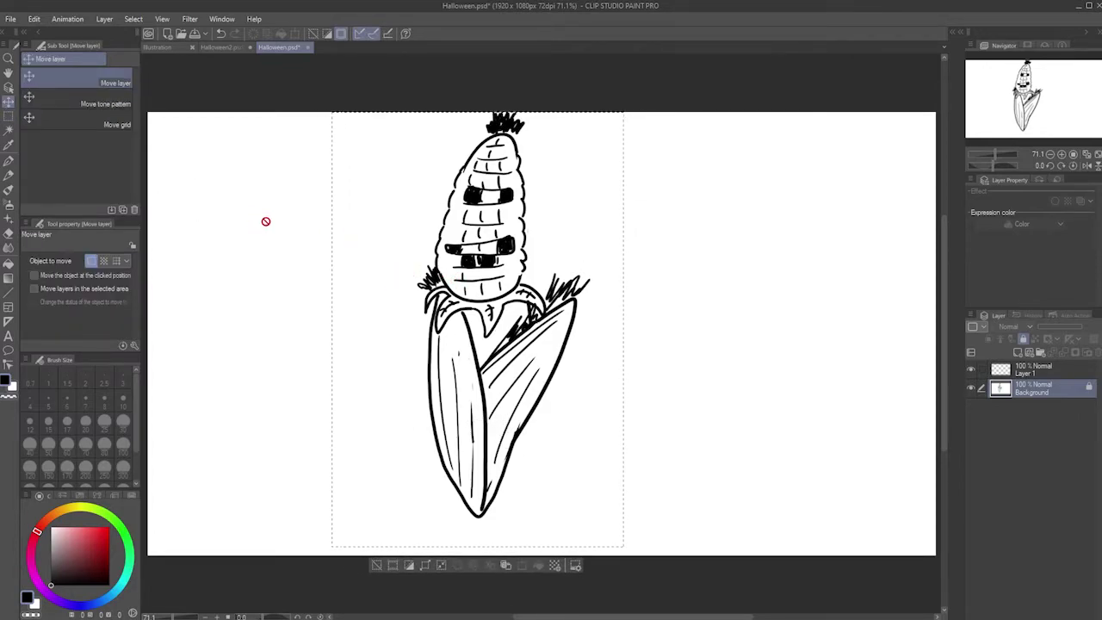
key("ctrl+d")
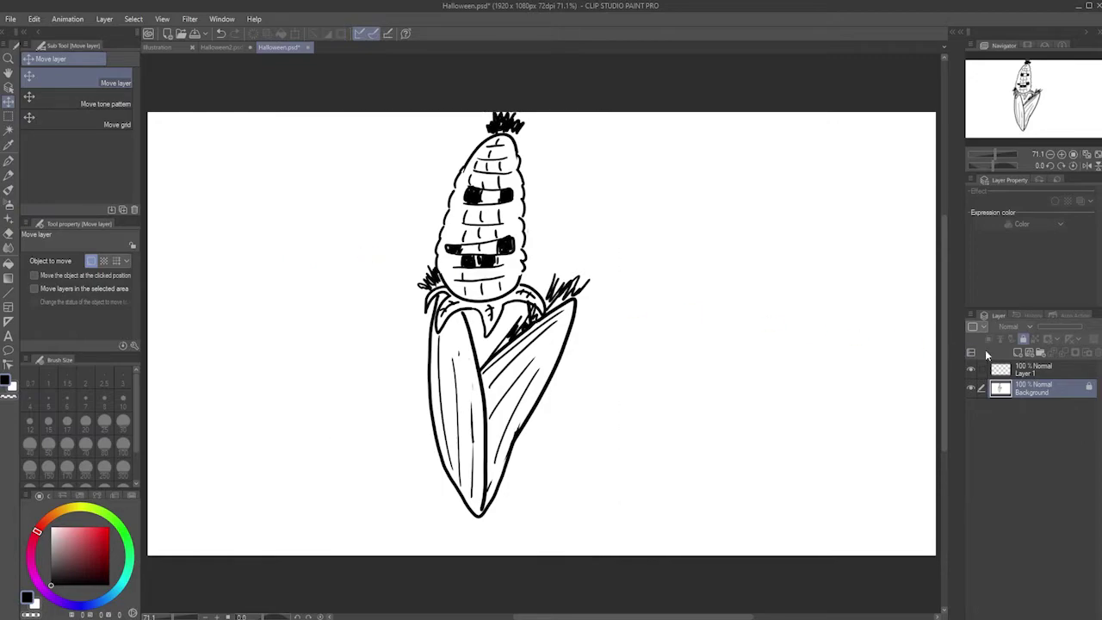
left_click(1061, 370)
scroll(815, 204, "down", 1)
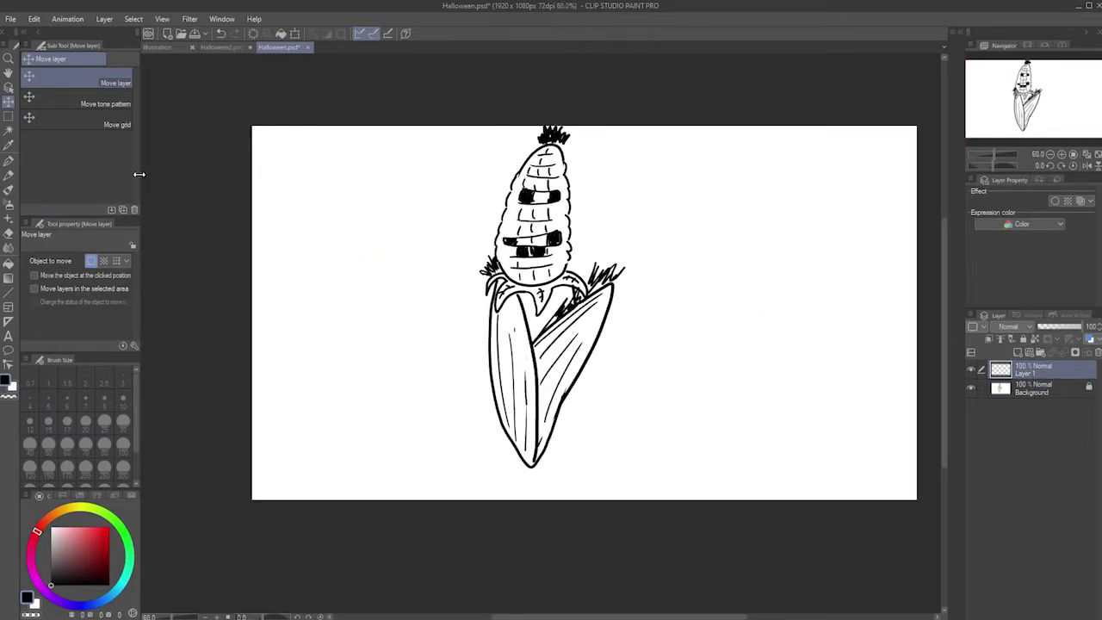
left_click(7, 174)
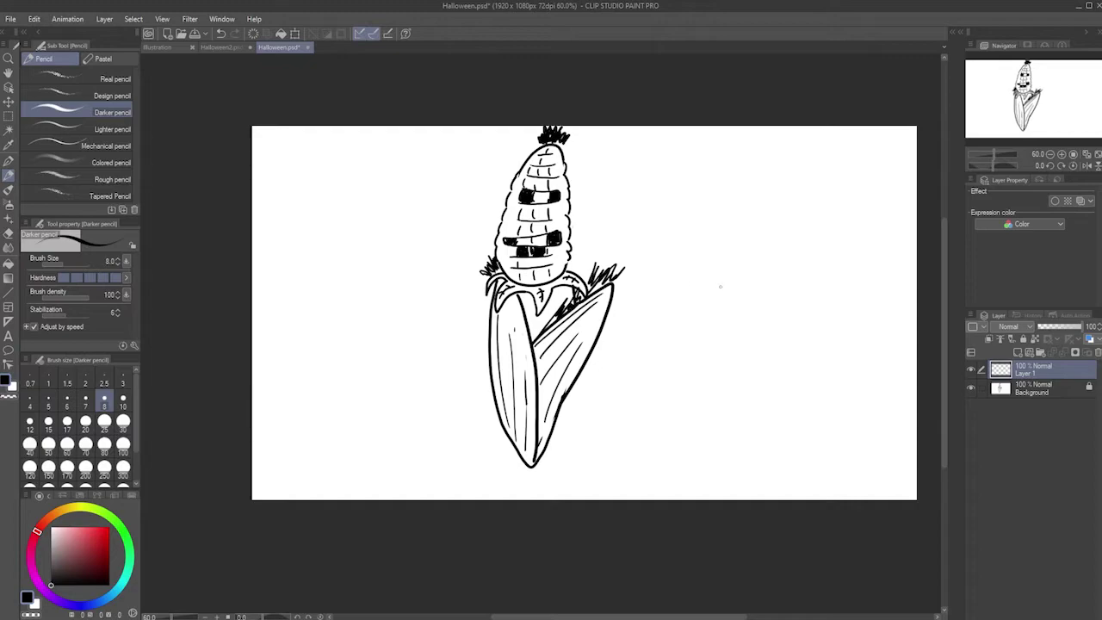
Duplicate the Background layer with the corn cob and hide the copy
left_click(1051, 393)
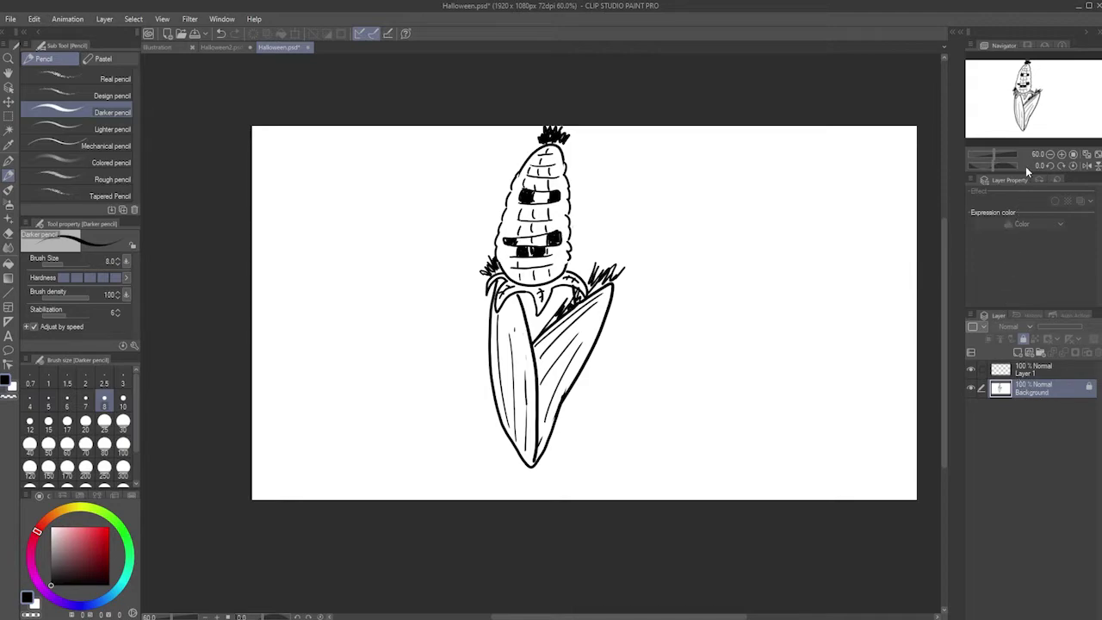
key("ctrl+shift+d")
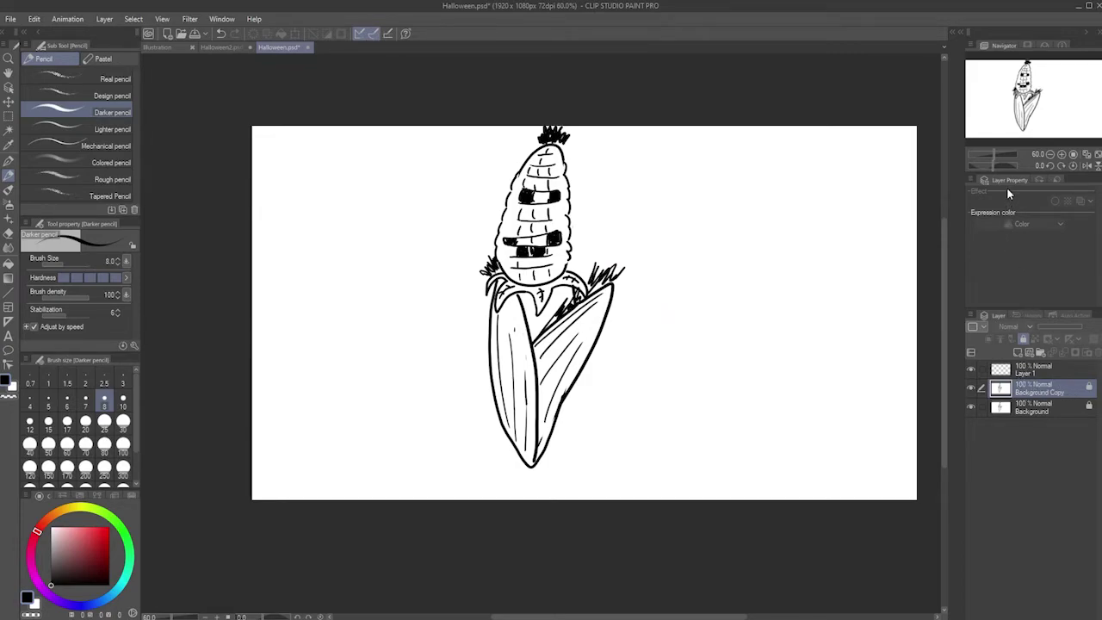
left_click(972, 387)
Draw a wide, lobed pumpkin outline on Layer 1 beside the corn cob with the G-pen at size 10
left_click(1031, 367)
left_click_drag(997, 92, 1012, 89)
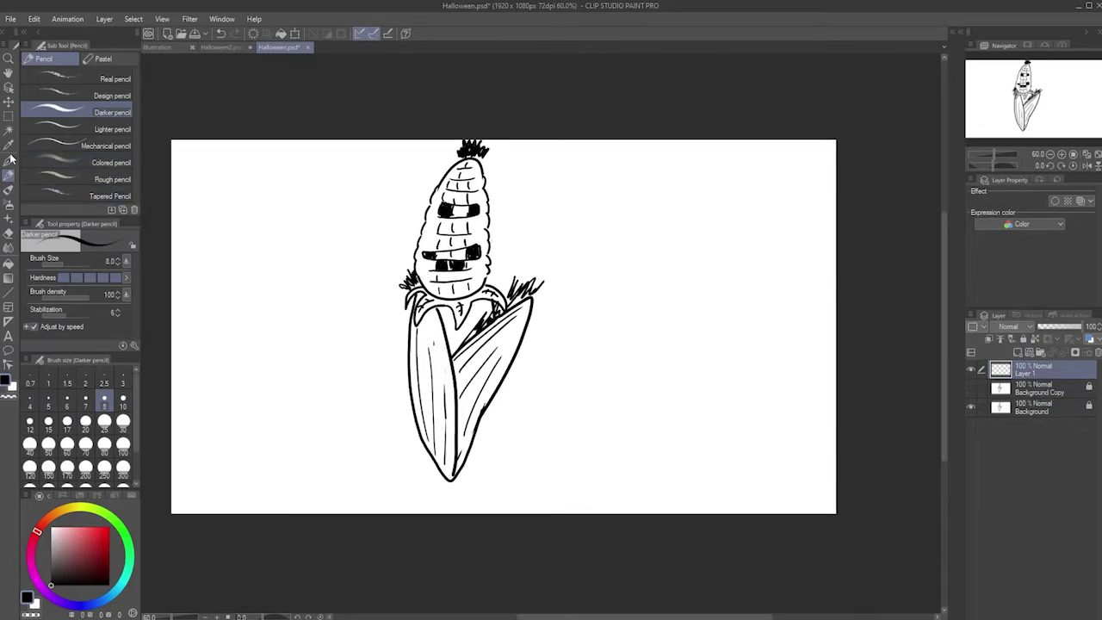
left_click(9, 160)
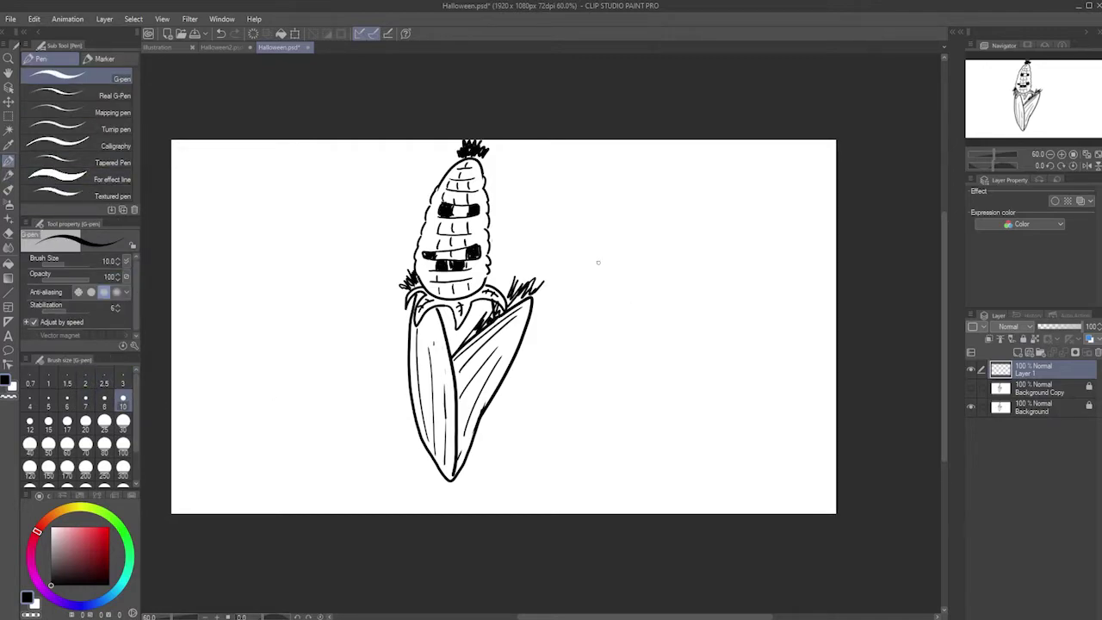
scroll(517, 221, "up", 4)
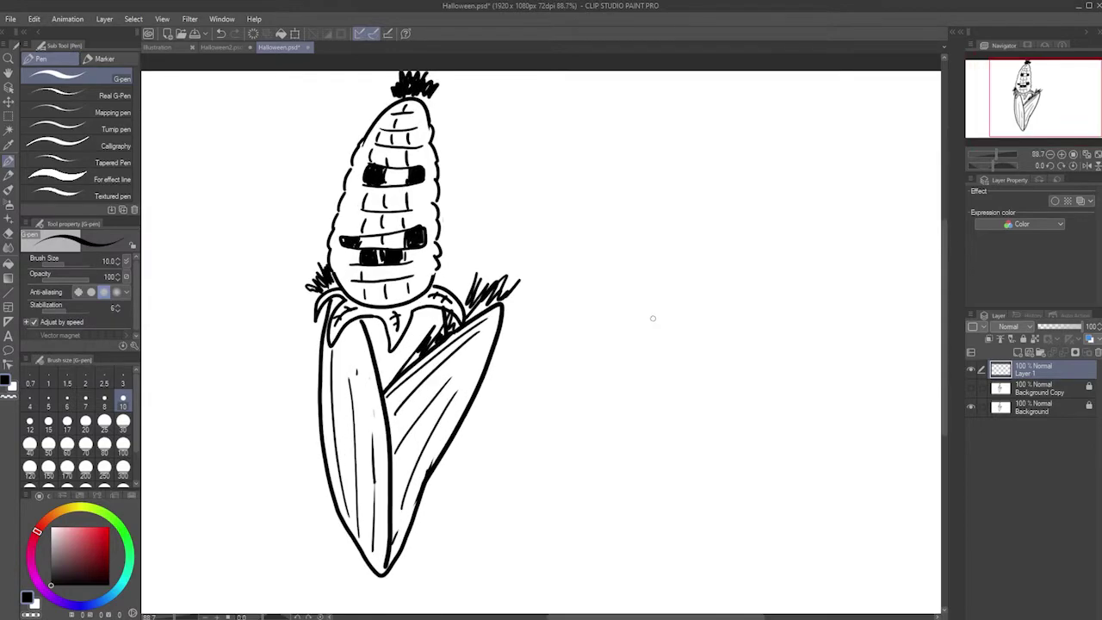
left_click_drag(993, 62, 1046, 86)
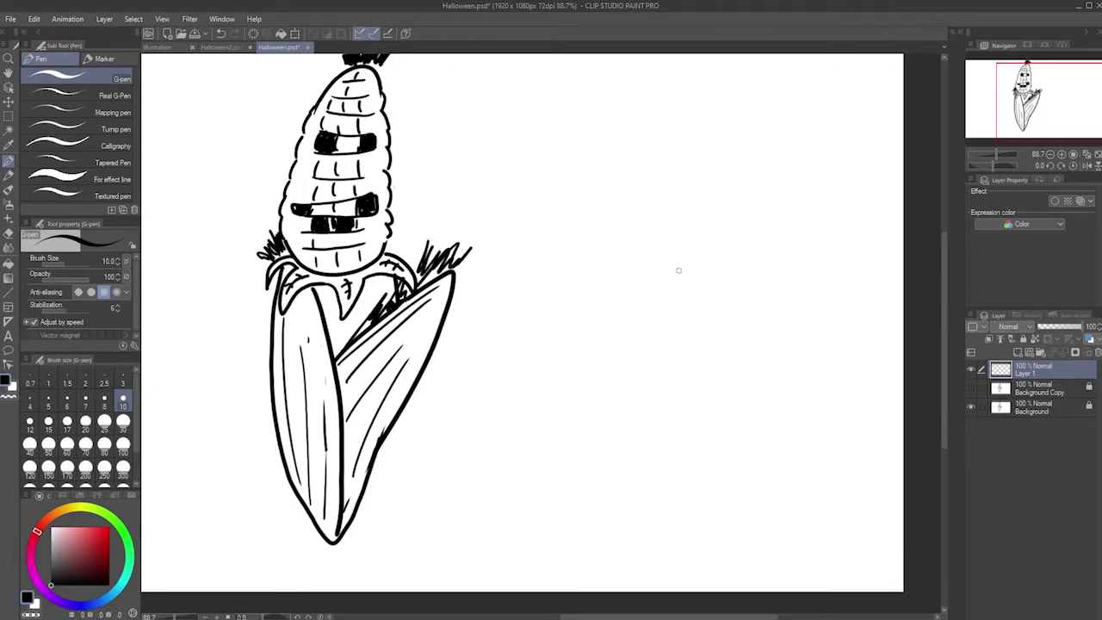
mouse_move(679, 276)
left_mouse_down()
mouse_move(625, 255)
mouse_move(576, 266)
mouse_move(527, 343)
mouse_move(536, 415)
left_mouse_up()
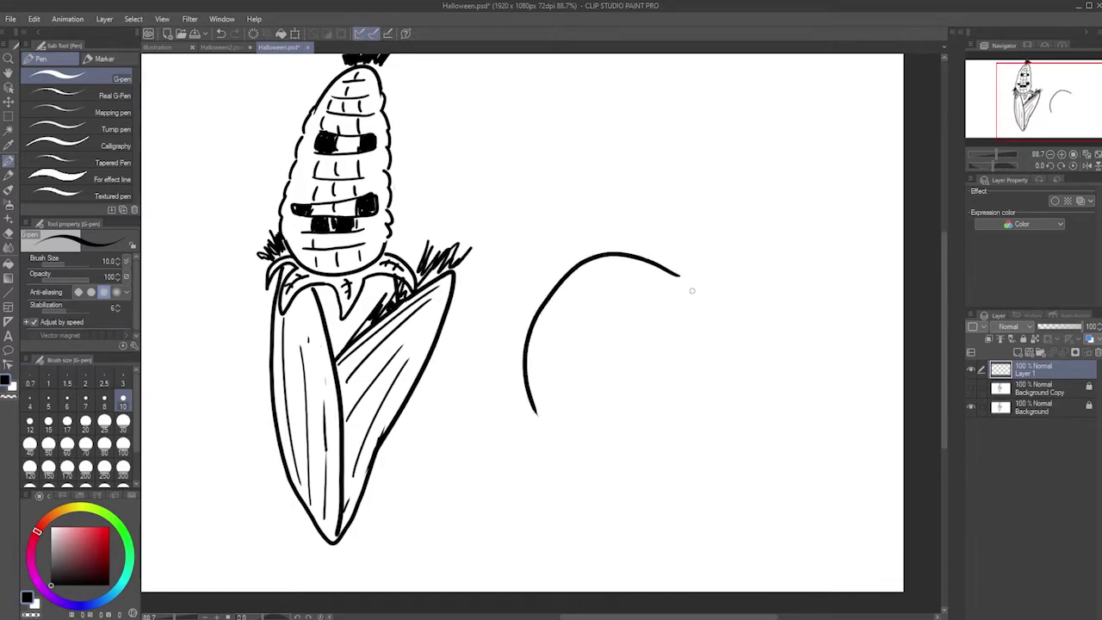
mouse_move(683, 275)
left_mouse_down()
mouse_move(731, 254)
mouse_move(856, 327)
mouse_move(854, 376)
left_mouse_up()
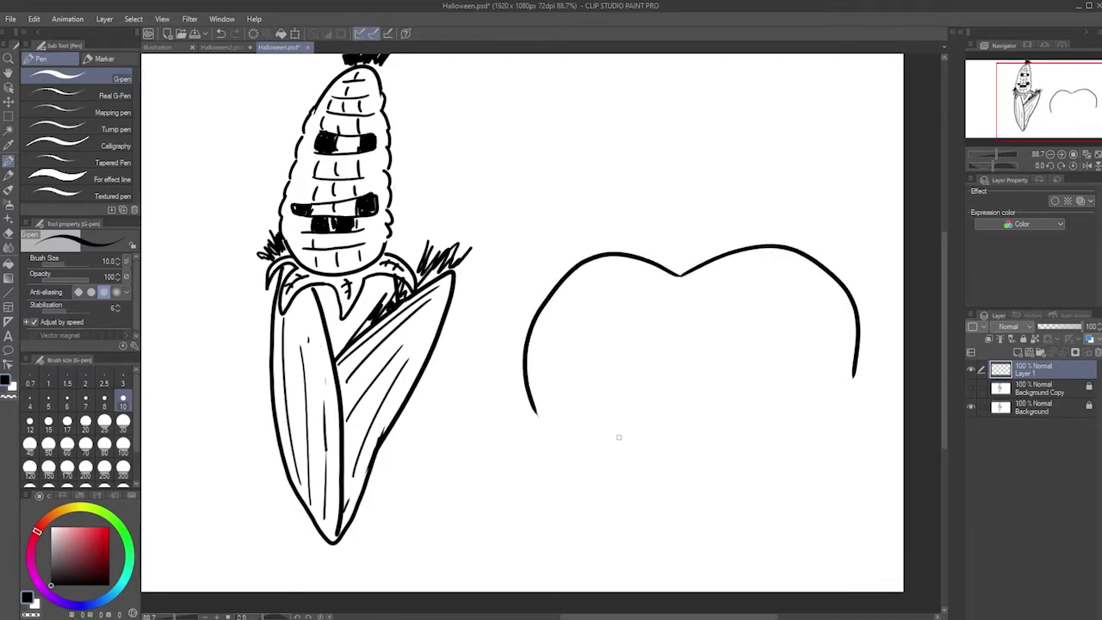
mouse_move(536, 414)
left_mouse_down()
mouse_move(648, 446)
mouse_move(702, 434)
mouse_move(732, 443)
mouse_move(789, 420)
left_mouse_up()
left_click_drag(856, 375, 782, 424)
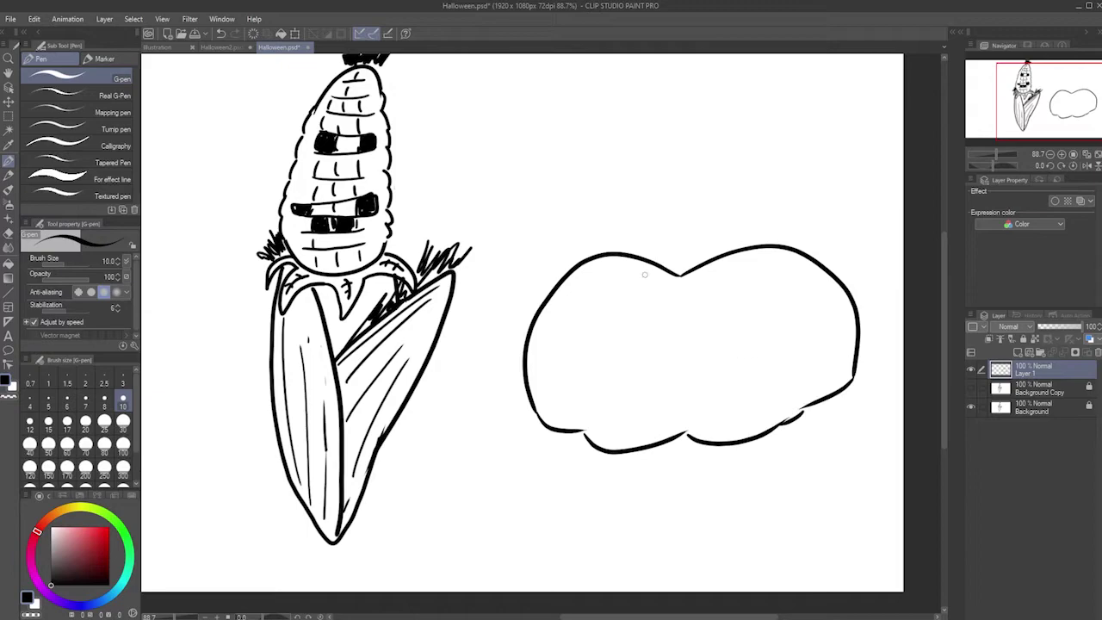
Add a short curved stem on top of the pumpkin and three thin rib lines running down its body
mouse_move(662, 264)
left_mouse_down()
mouse_move(702, 215)
mouse_move(725, 232)
mouse_move(729, 253)
left_mouse_up()
left_click_drag(708, 214, 724, 228)
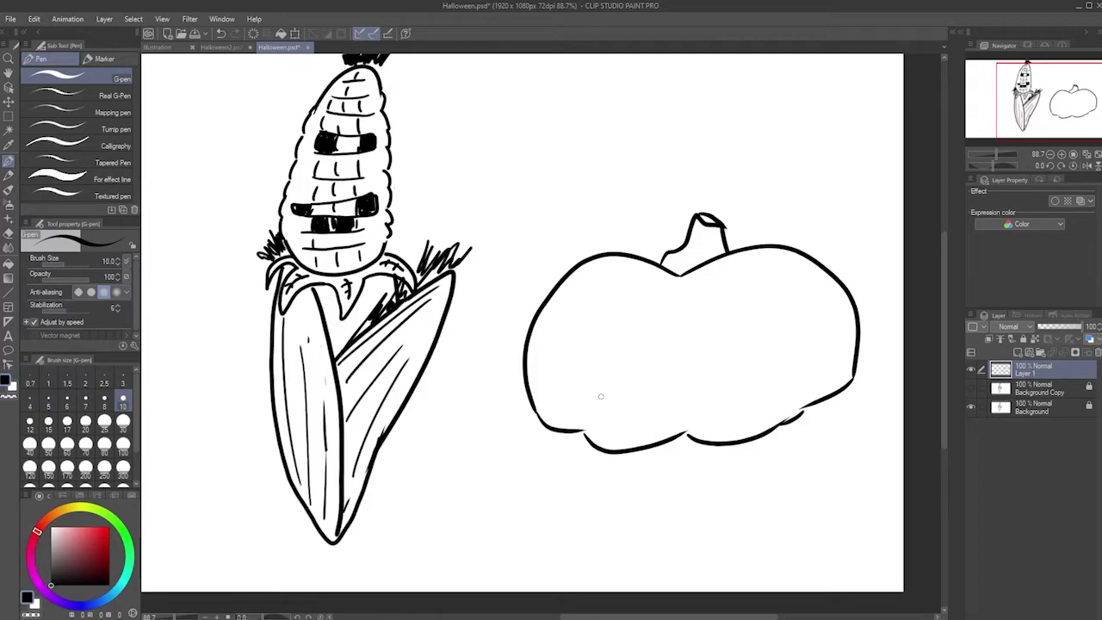
left_click_drag(638, 263, 589, 427)
left_click_drag(683, 276, 689, 437)
left_click_drag(751, 255, 799, 409)
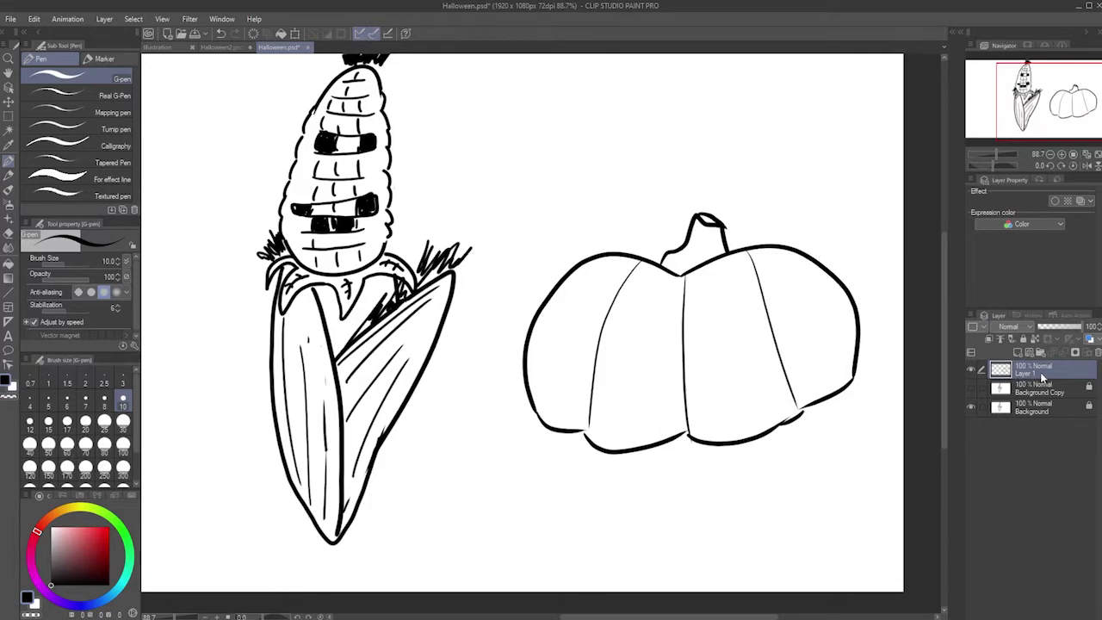
Draw a large round nose, a crooked one-toothed grin and two slanted eyebrows on the pumpkin
mouse_move(695, 322)
left_mouse_down()
mouse_move(643, 347)
mouse_move(687, 396)
mouse_move(713, 331)
mouse_move(676, 324)
left_mouse_up()
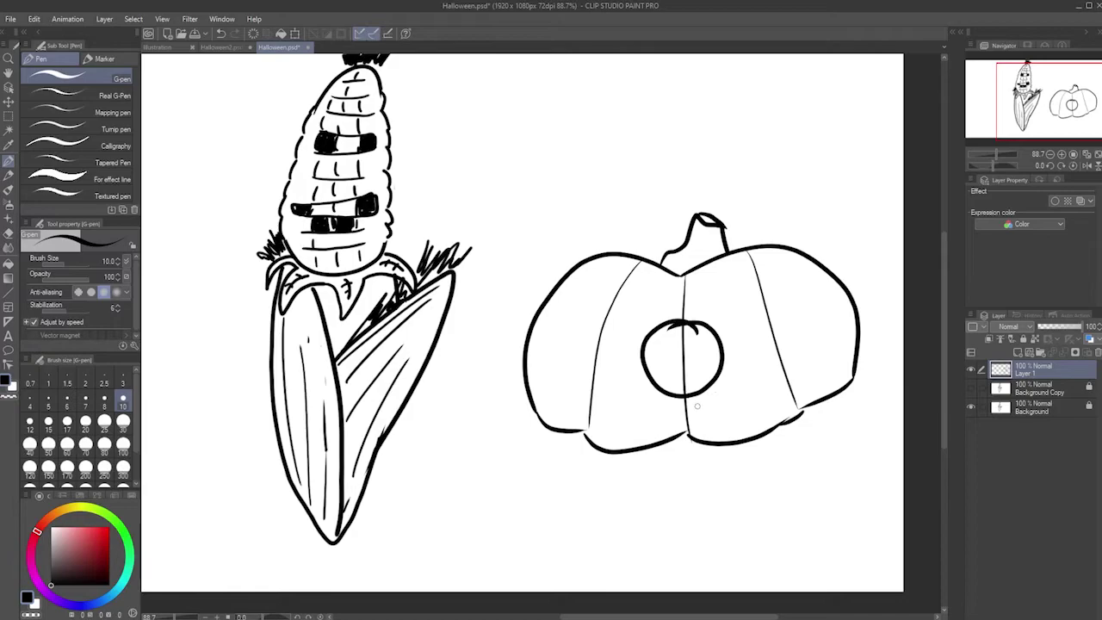
mouse_move(696, 409)
left_mouse_down()
mouse_move(766, 382)
mouse_move(794, 350)
mouse_move(790, 391)
mouse_move(741, 417)
mouse_move(694, 412)
left_mouse_up()
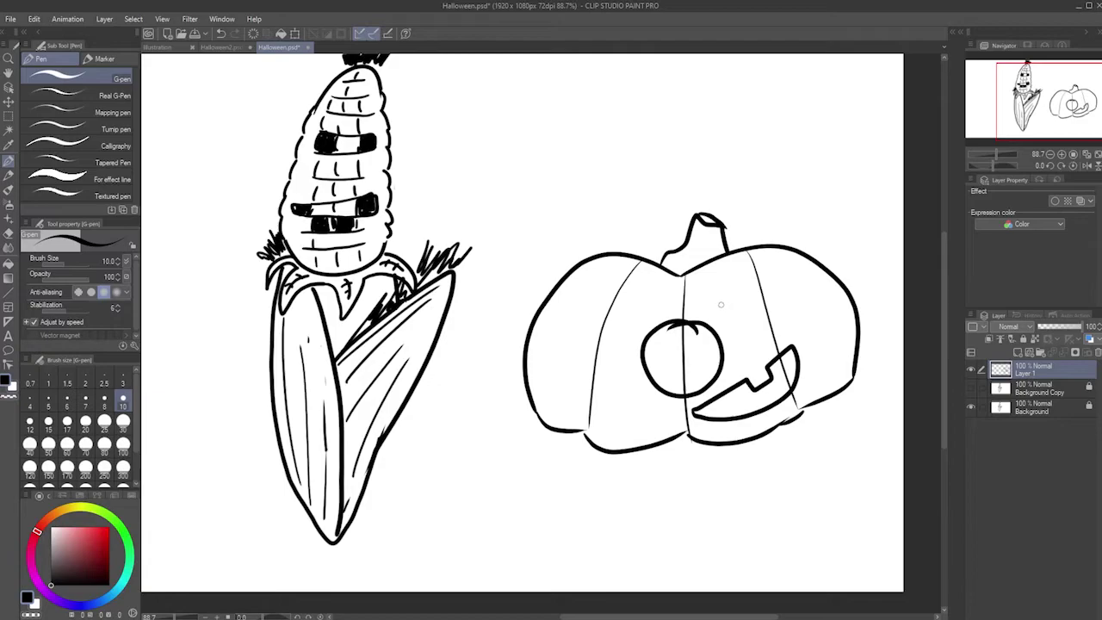
mouse_move(724, 297)
left_mouse_down()
mouse_move(721, 315)
mouse_move(771, 284)
mouse_move(729, 290)
left_mouse_up()
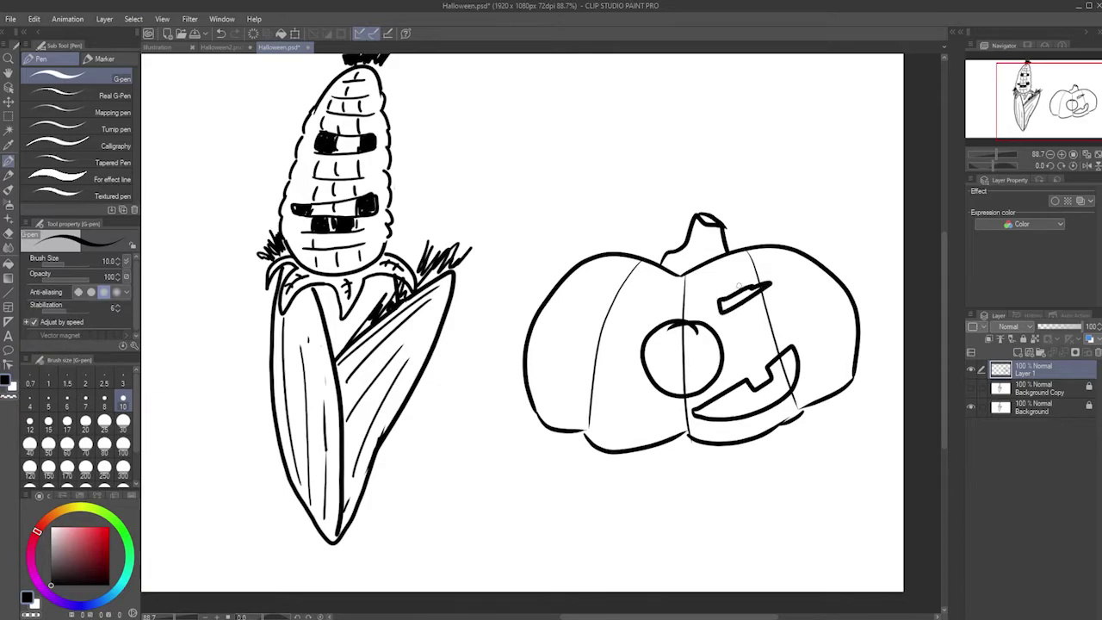
mouse_move(650, 303)
left_mouse_down()
mouse_move(600, 298)
mouse_move(610, 290)
mouse_move(660, 304)
left_mouse_up()
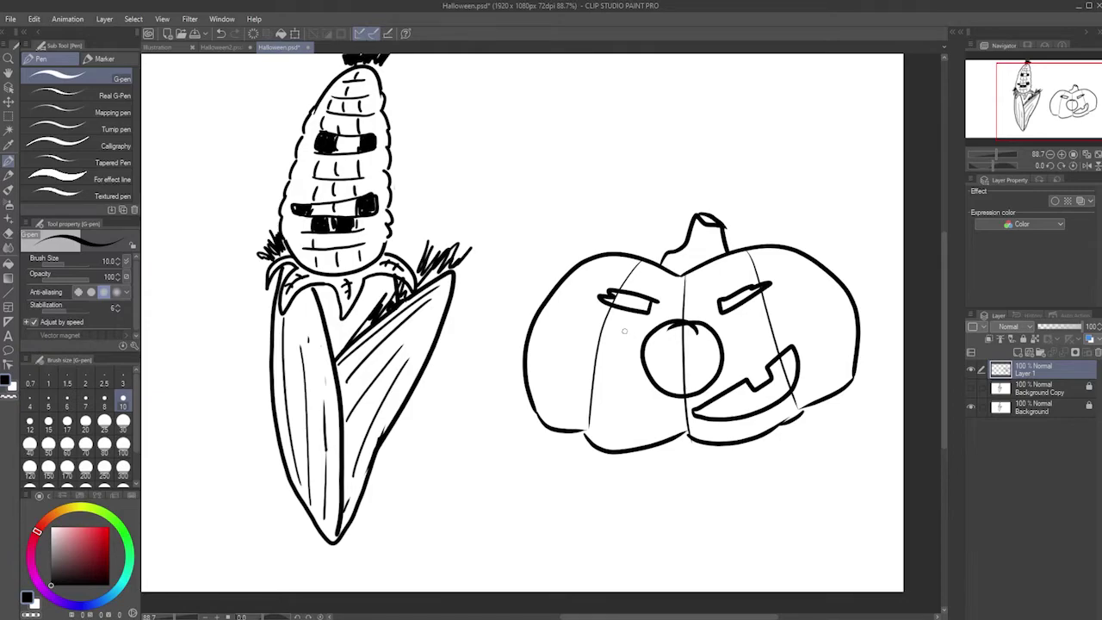
Draw two round eyes with small pupils under the pumpkin's eyebrows, redoing the first eye closer to the nose
mouse_move(629, 320)
left_mouse_down()
mouse_move(617, 361)
mouse_move(633, 344)
left_mouse_up()
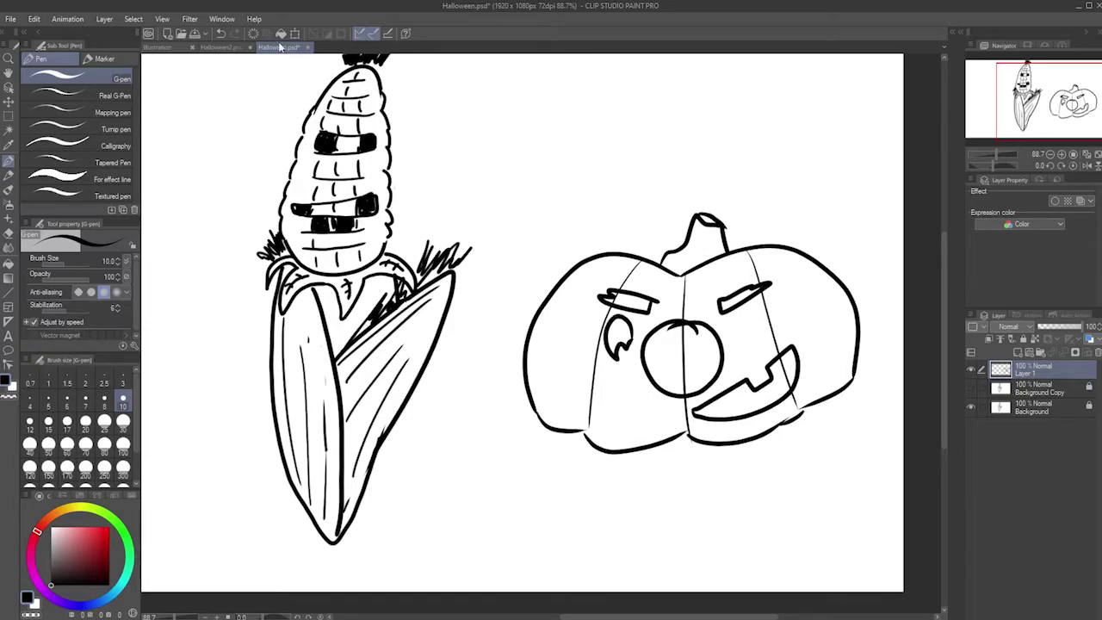
left_click(220, 33)
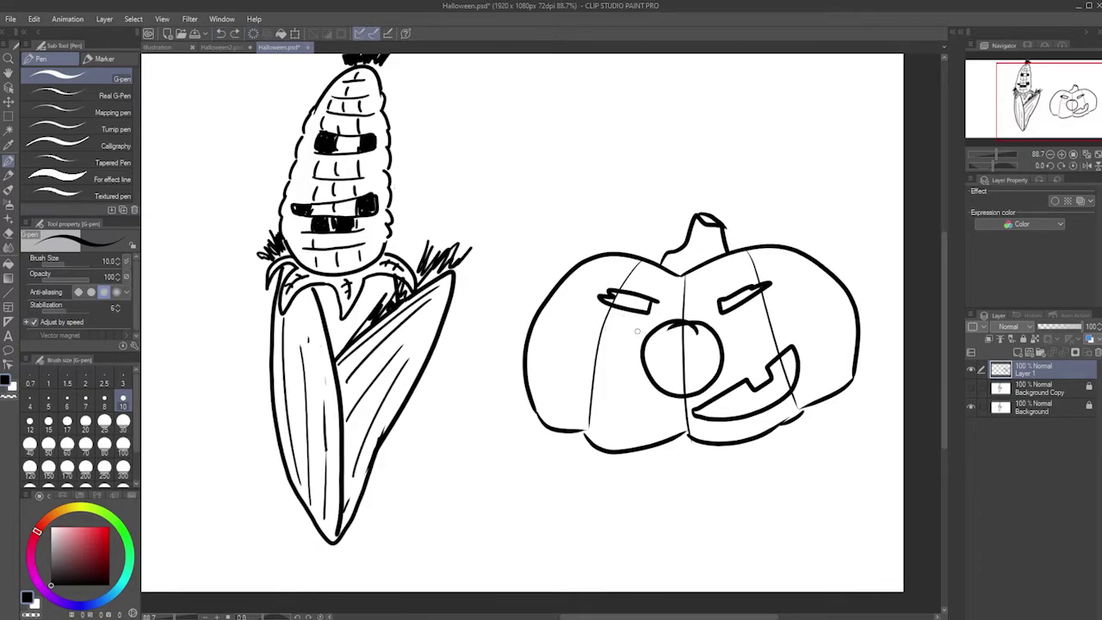
mouse_move(636, 349)
left_mouse_down()
mouse_move(625, 319)
mouse_move(609, 341)
mouse_move(638, 351)
left_mouse_up()
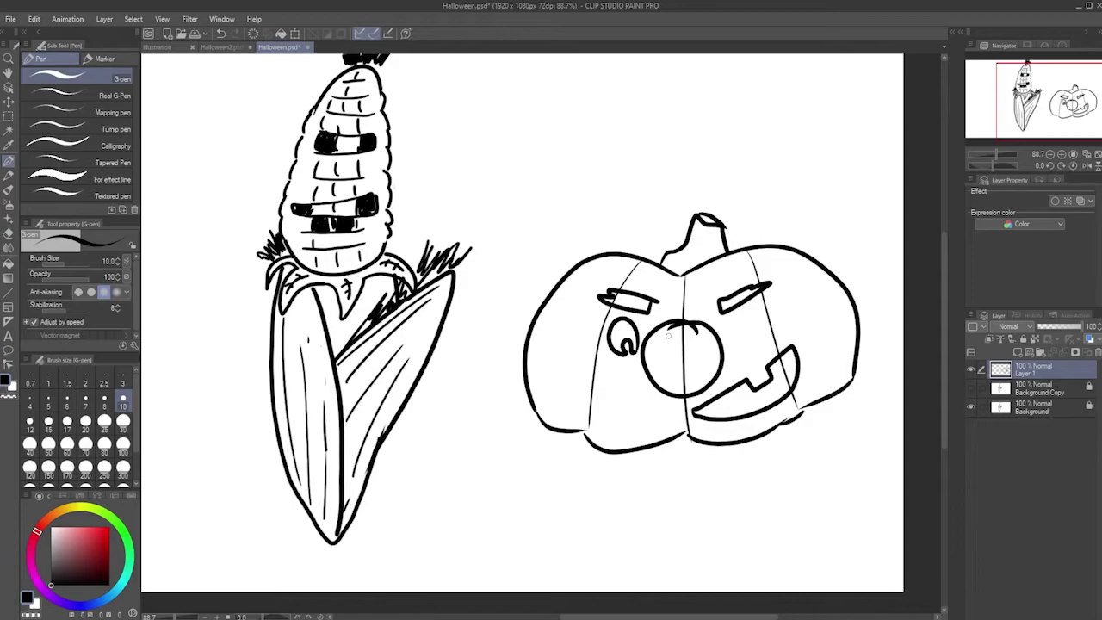
mouse_move(738, 343)
left_mouse_down()
mouse_move(727, 316)
mouse_move(762, 315)
mouse_move(746, 343)
left_mouse_up()
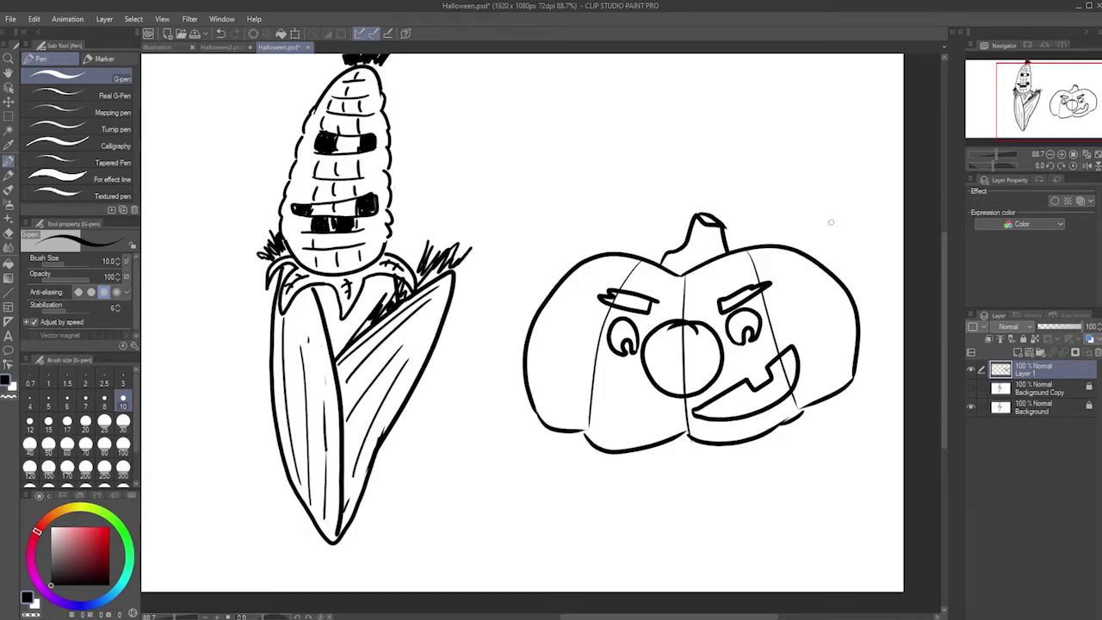
left_click_drag(1019, 125, 1028, 123)
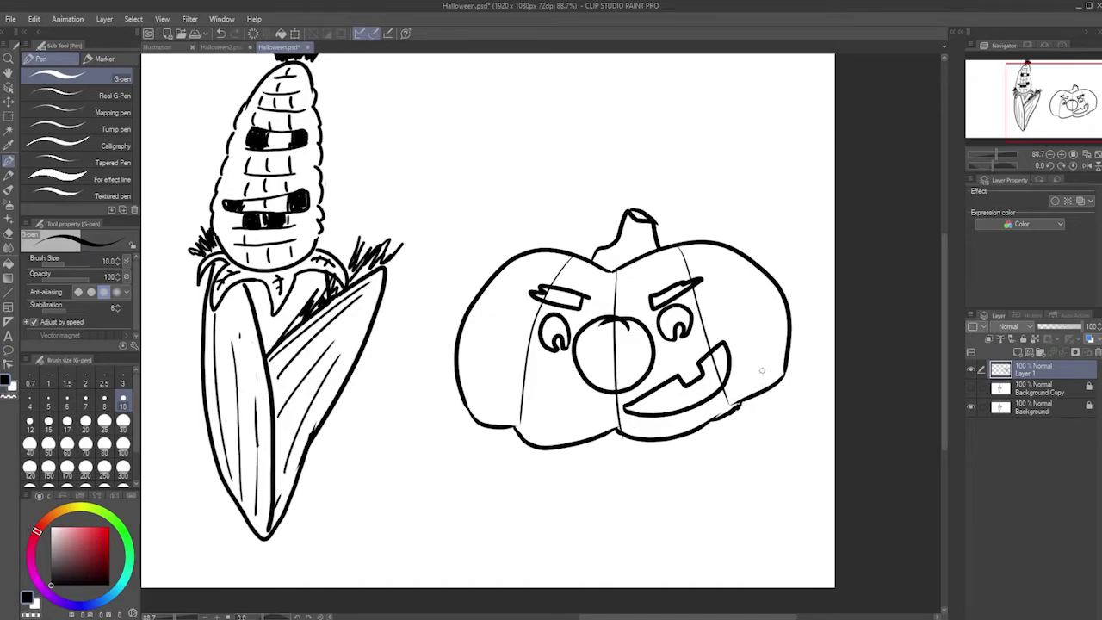
left_click(223, 35)
left_click(234, 32)
key("ctrl+alt+0")
left_click(221, 33)
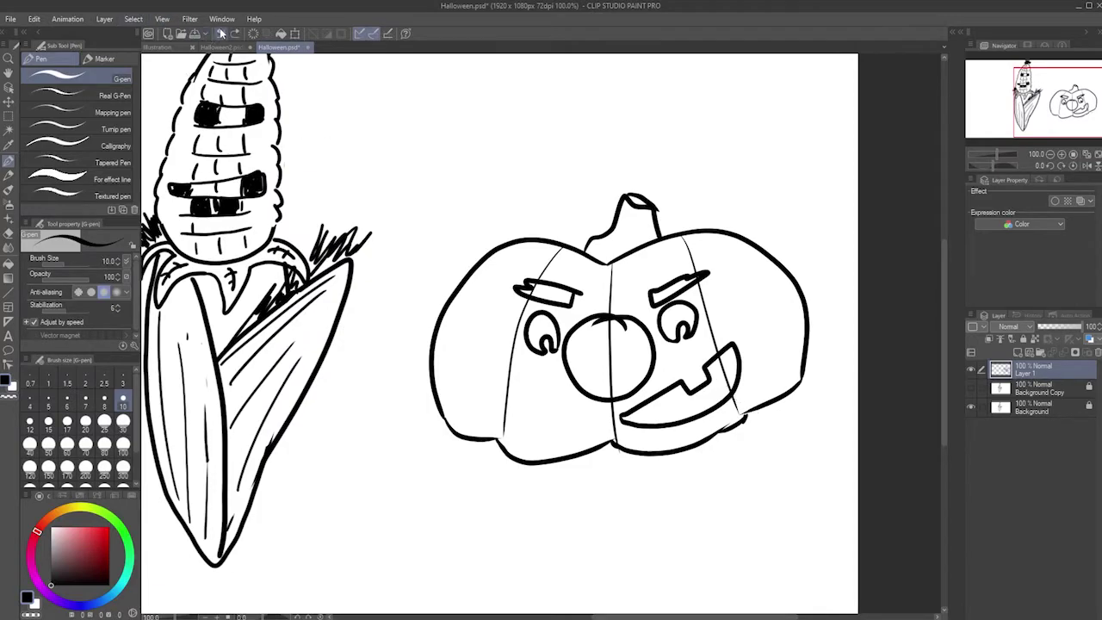
Erase the rib lines and stray marks crossing the pumpkin's nose, eyebrow and mouth with the Hard eraser at size 15
left_click(7, 231)
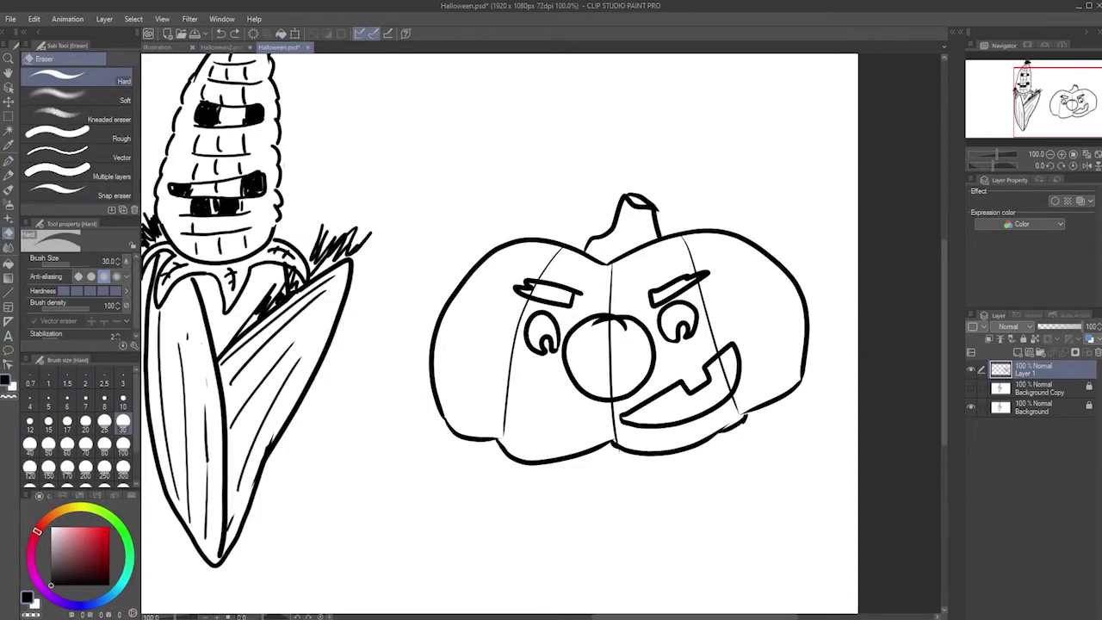
scroll(615, 349, "up", 2)
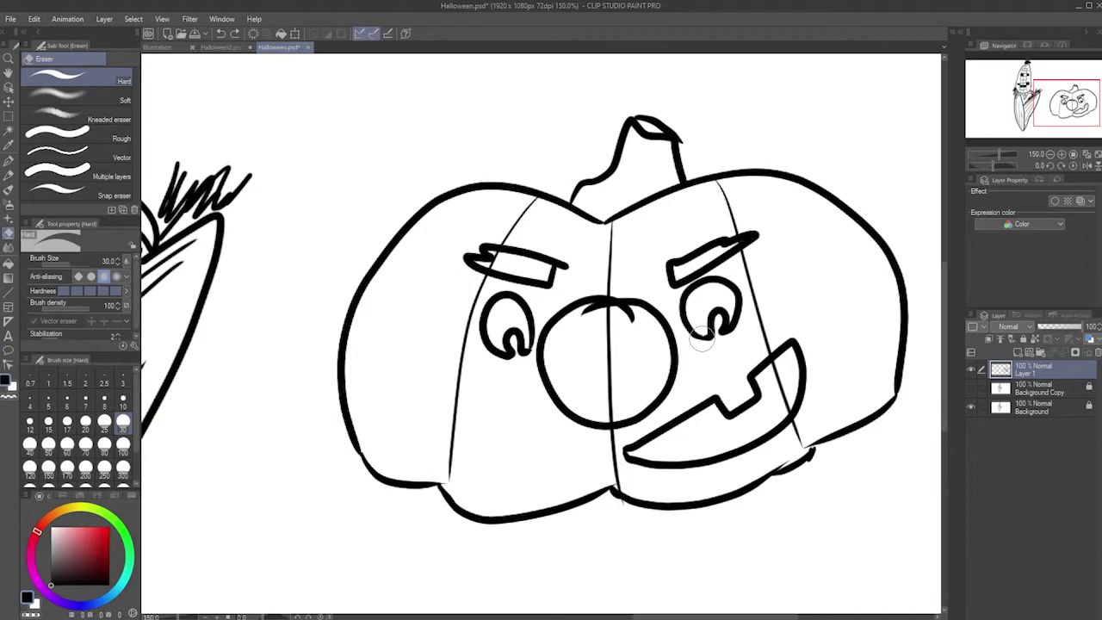
left_click(48, 422)
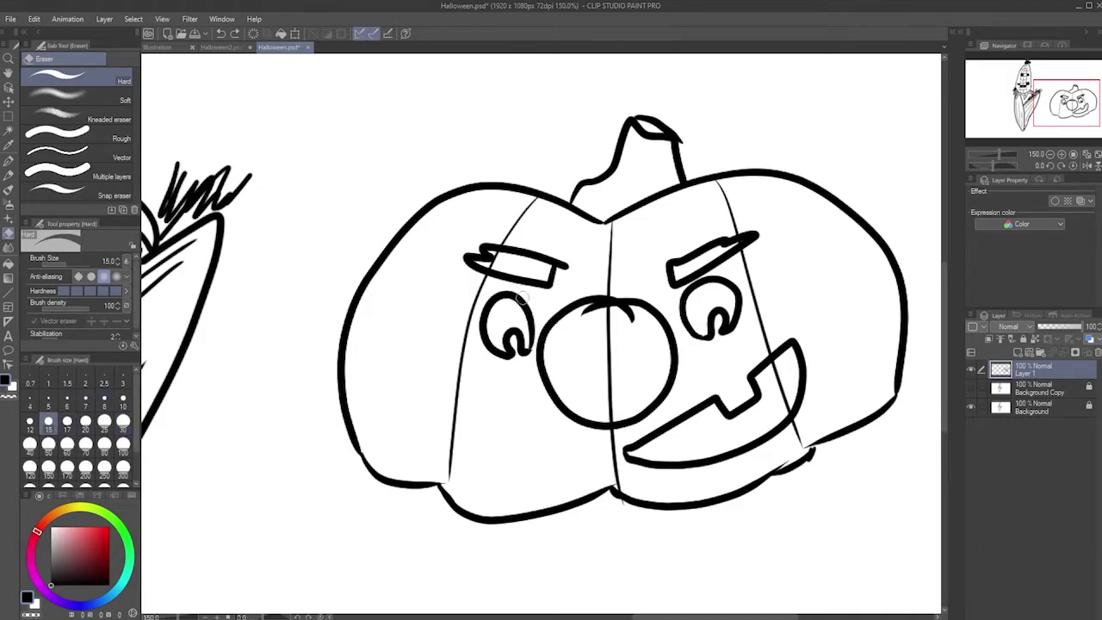
mouse_move(601, 319)
left_mouse_down()
mouse_move(592, 311)
mouse_move(636, 317)
mouse_move(630, 305)
mouse_move(610, 415)
mouse_move(611, 401)
left_mouse_up()
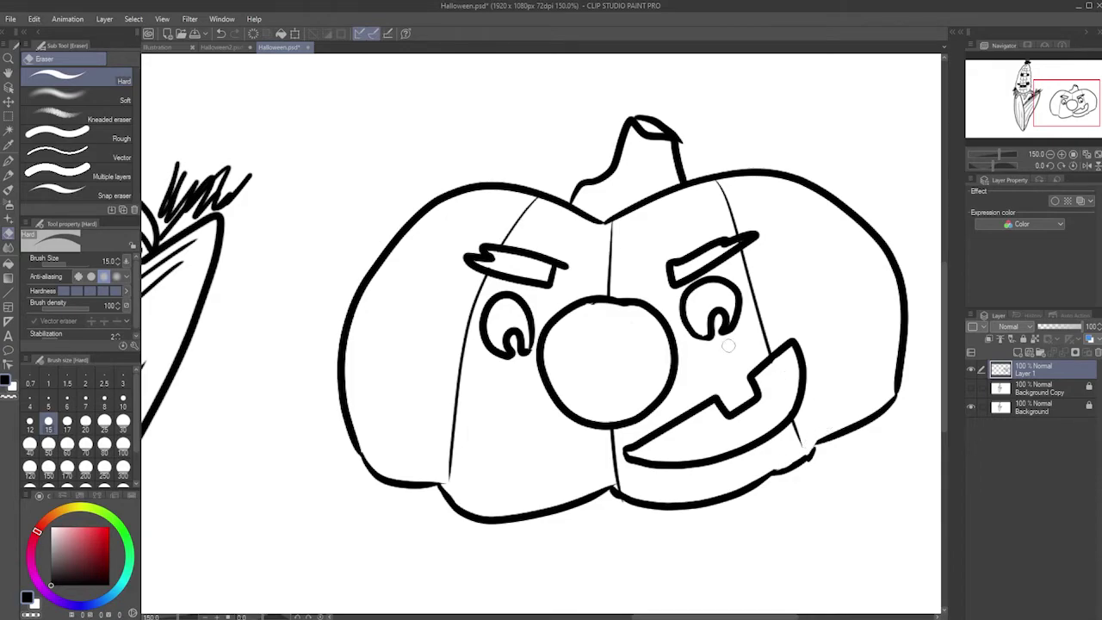
Close the gap in the pumpkin's lower-right outline with the G-pen and erase the overhanging tip on its stem
left_click(8, 162)
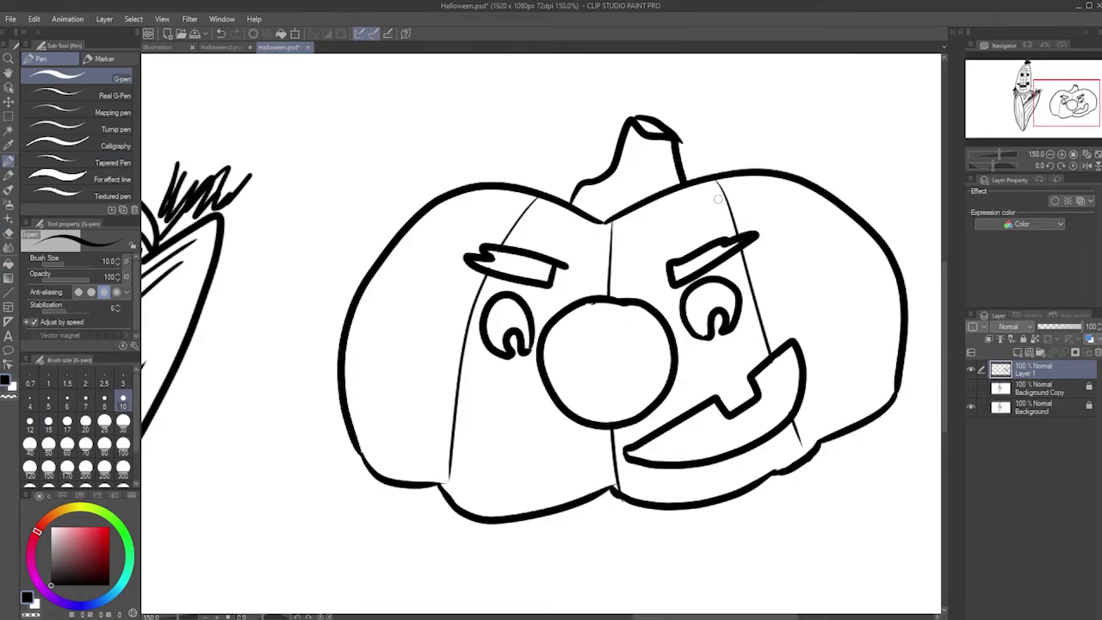
left_click(11, 234)
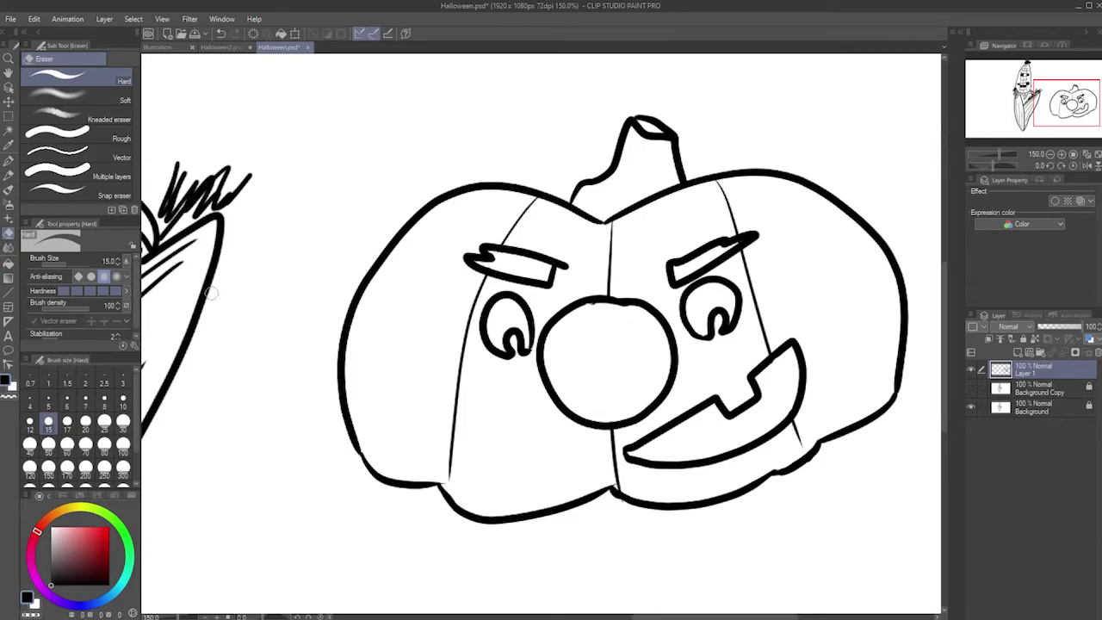
Extend the pumpkin's left rib line down to its bottom outline with the G-pen at size 10
left_click(8, 161)
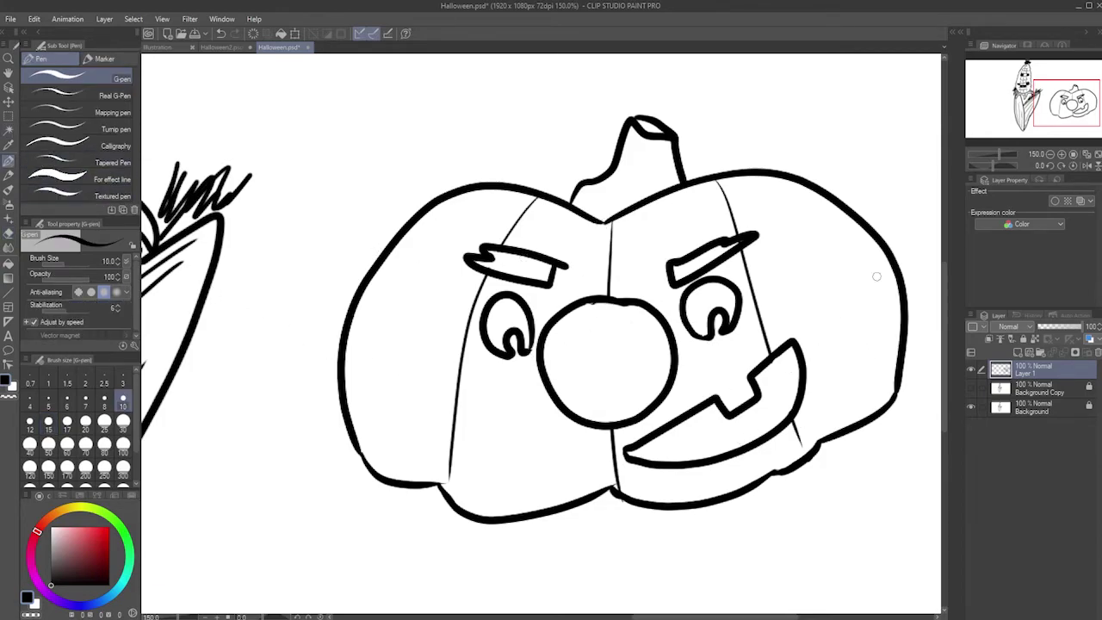
left_click_drag(1050, 118, 1052, 125)
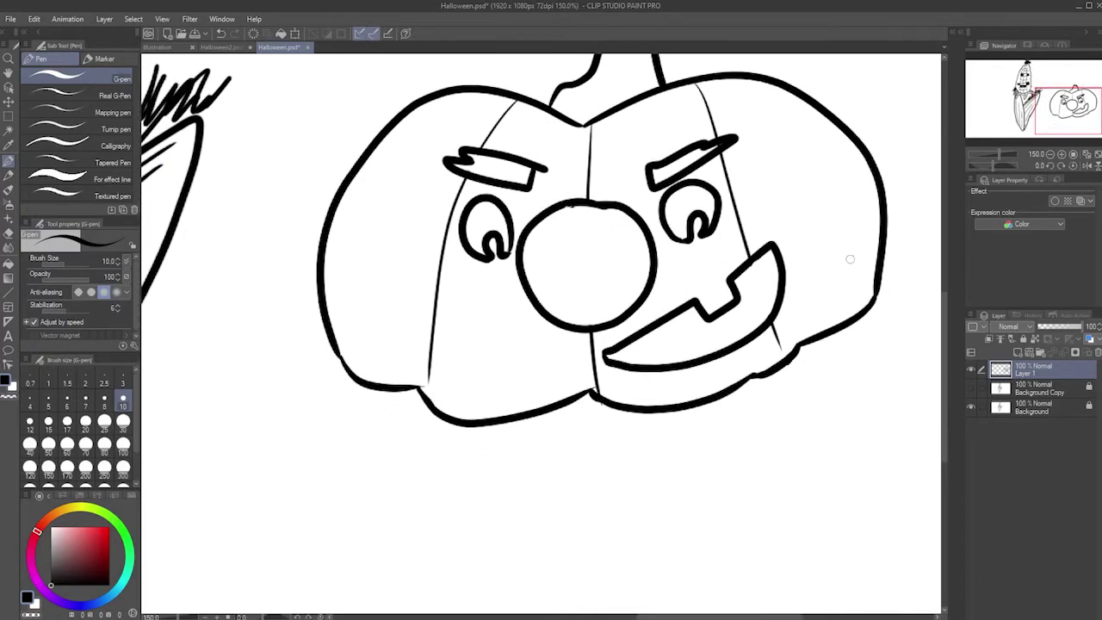
left_click_drag(428, 369, 429, 394)
scroll(749, 258, "down", 3)
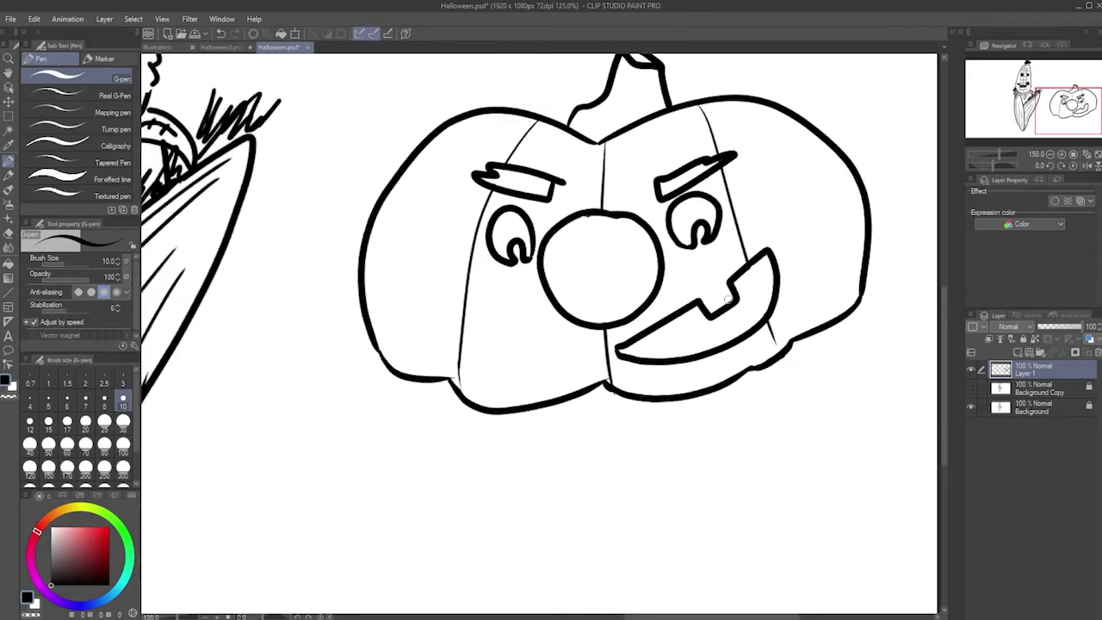
left_click_drag(1035, 87, 1057, 73)
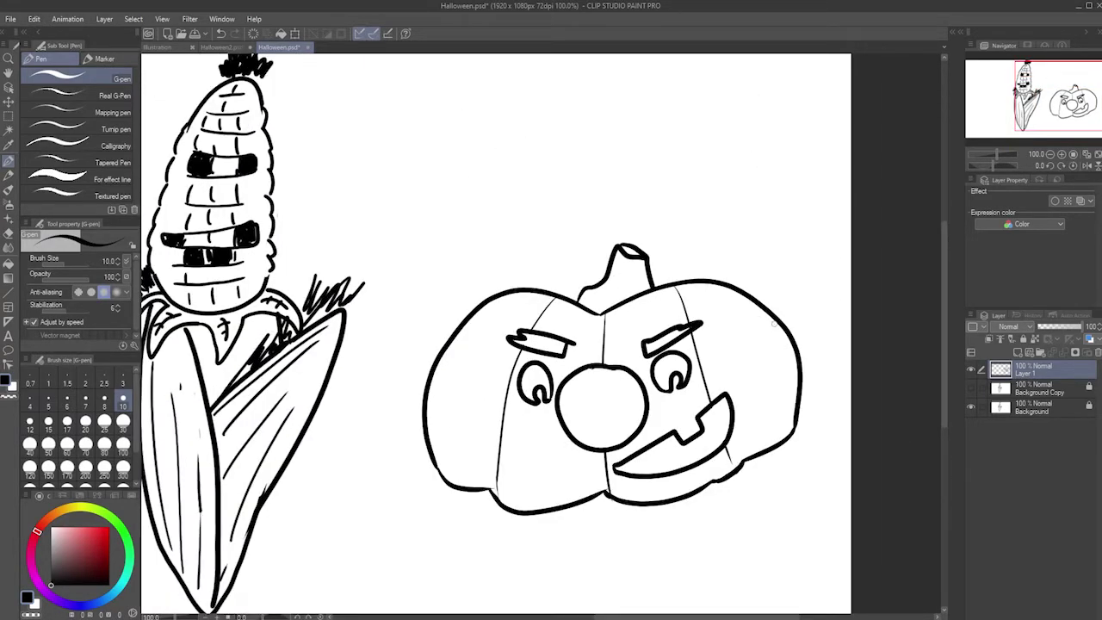
mouse_move(778, 354)
left_mouse_down()
mouse_move(808, 330)
mouse_move(791, 274)
left_mouse_up()
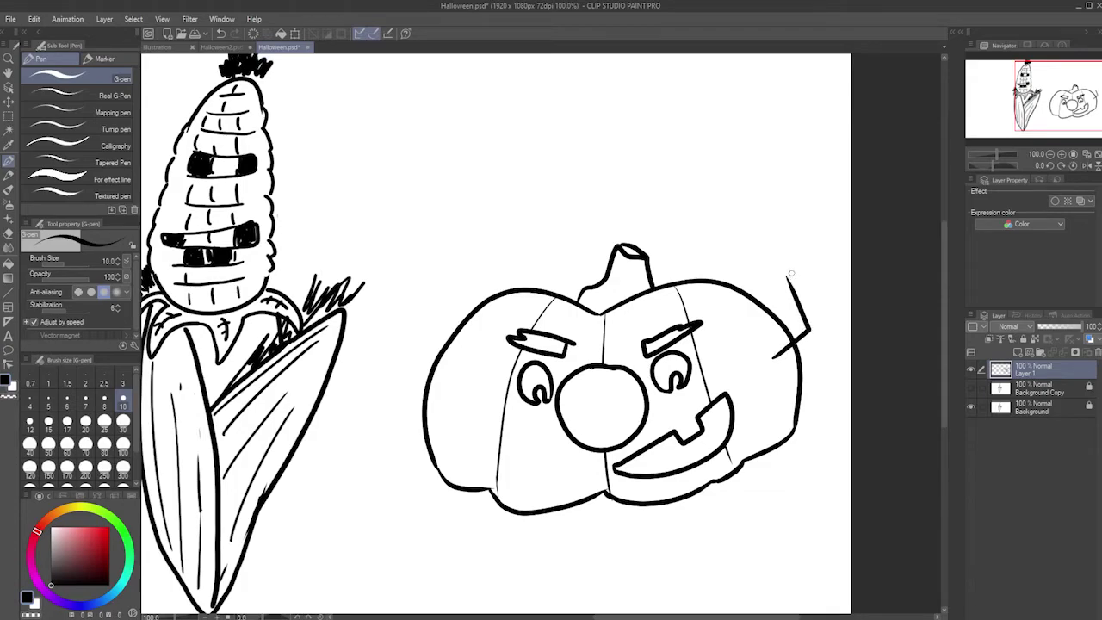
left_click(221, 32)
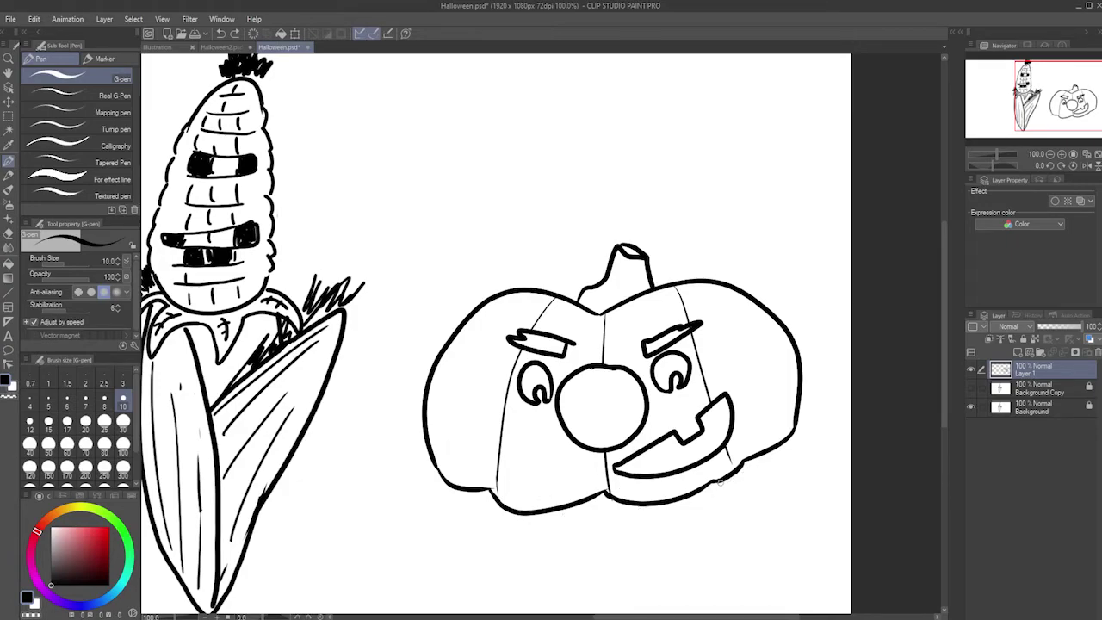
scroll(773, 304, "down", 5)
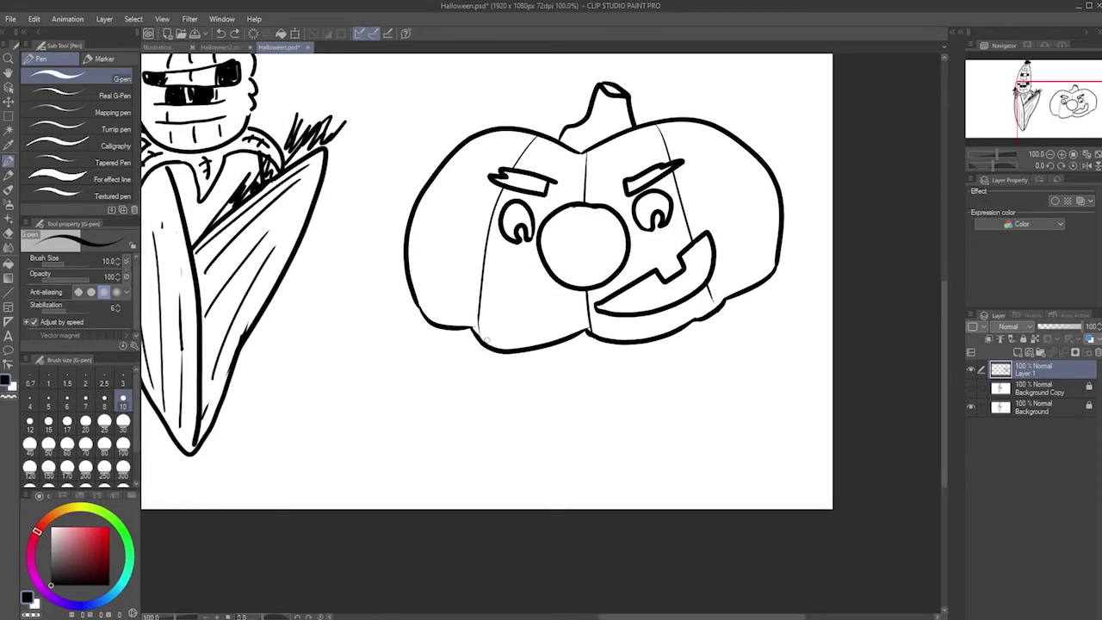
mouse_move(472, 329)
left_mouse_down()
mouse_move(475, 421)
mouse_move(430, 418)
mouse_move(488, 445)
left_mouse_up()
left_click_drag(478, 402, 489, 441)
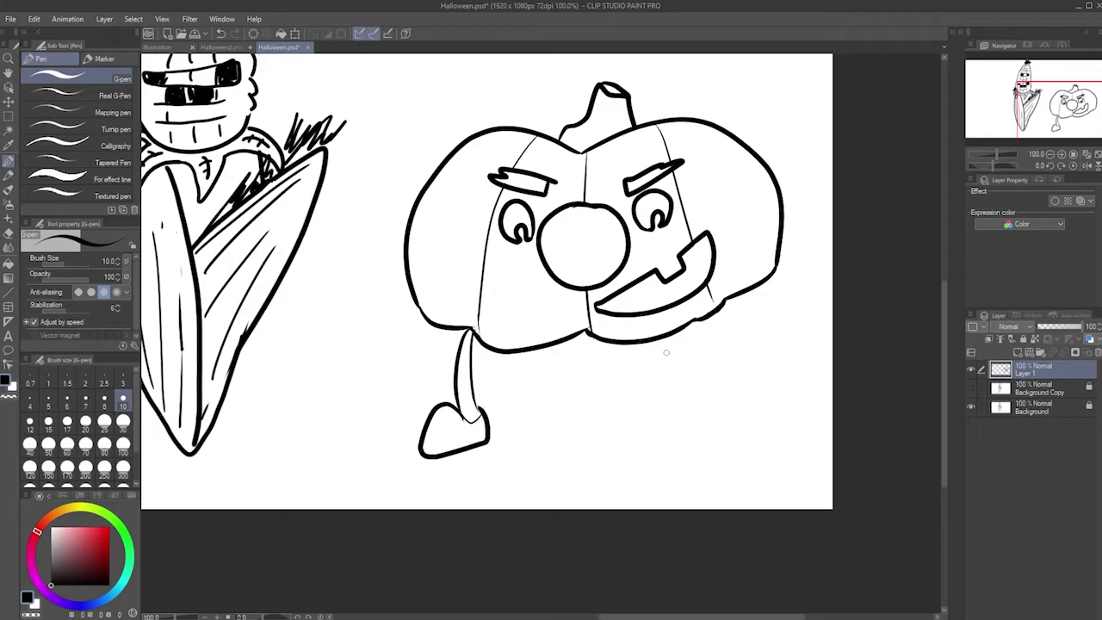
left_click(220, 34)
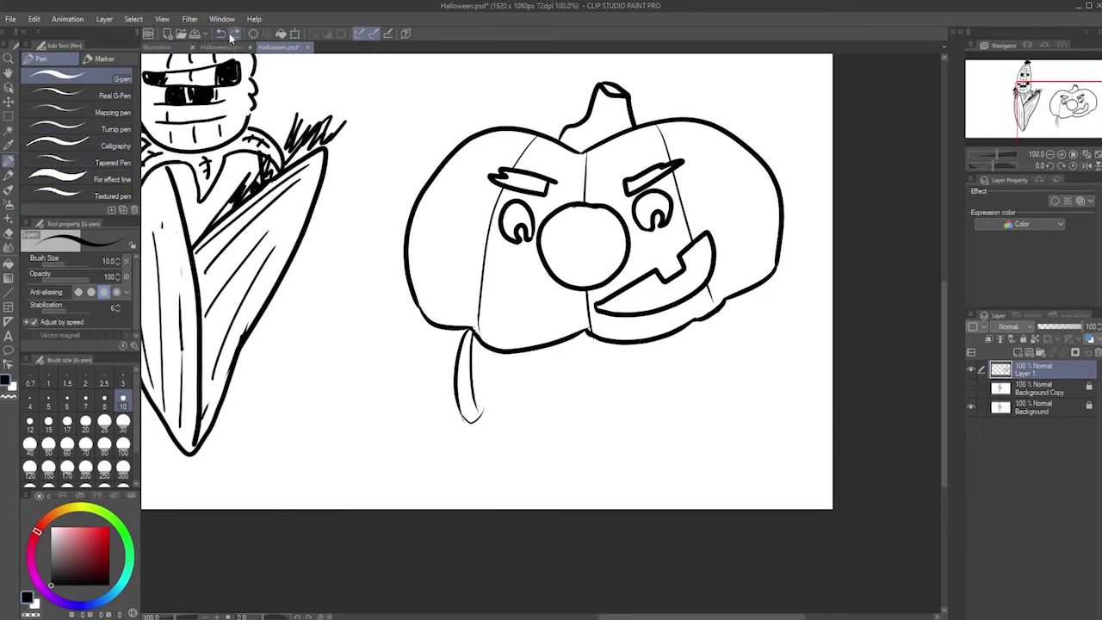
left_click(221, 34)
left_click(220, 33)
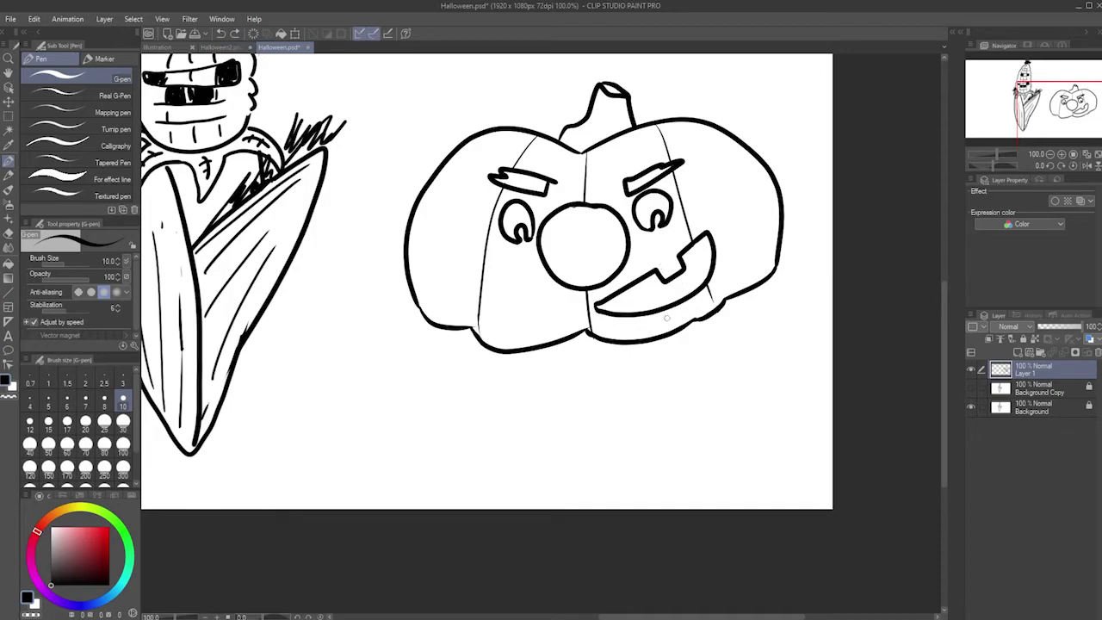
Draw two thin straight legs with pointed, outward-turned feet under the pumpkin using the G-pen at size 10
left_click_drag(672, 336, 685, 392)
left_click_drag(540, 347, 548, 402)
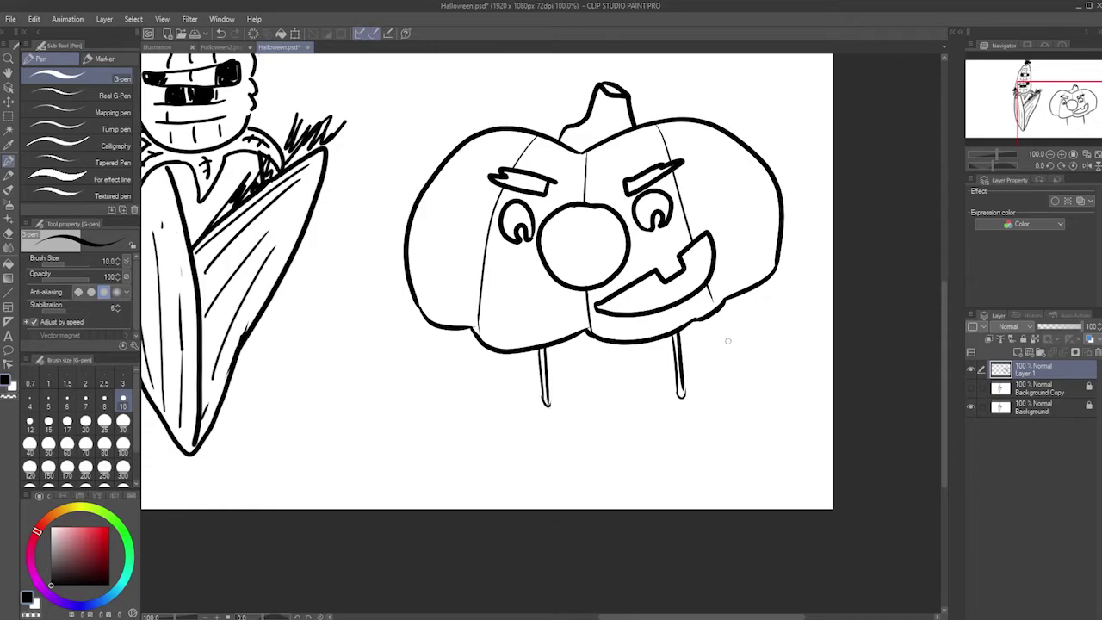
mouse_move(539, 390)
left_mouse_down()
mouse_move(522, 407)
mouse_move(570, 413)
mouse_move(555, 393)
left_mouse_up()
mouse_move(680, 379)
left_mouse_down()
mouse_move(667, 413)
mouse_move(701, 379)
mouse_move(709, 414)
mouse_move(680, 428)
mouse_move(715, 404)
left_mouse_up()
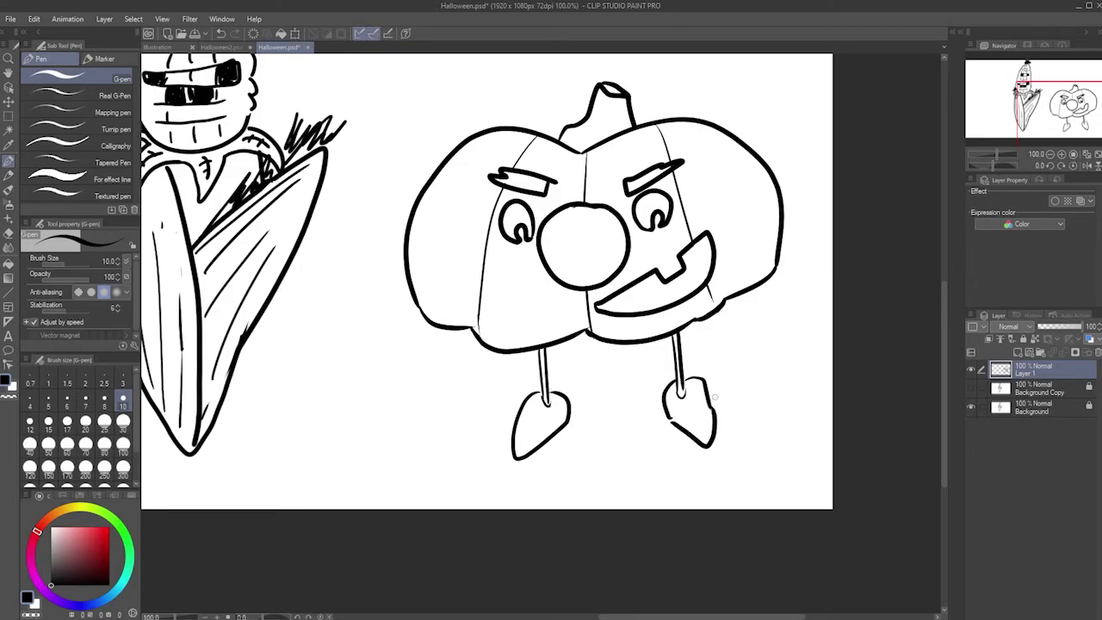
Draw a spiky black tuft of hair over the pumpkin's stem and a small bird perched on its upper-right outline
left_click_drag(551, 310, 644, 398)
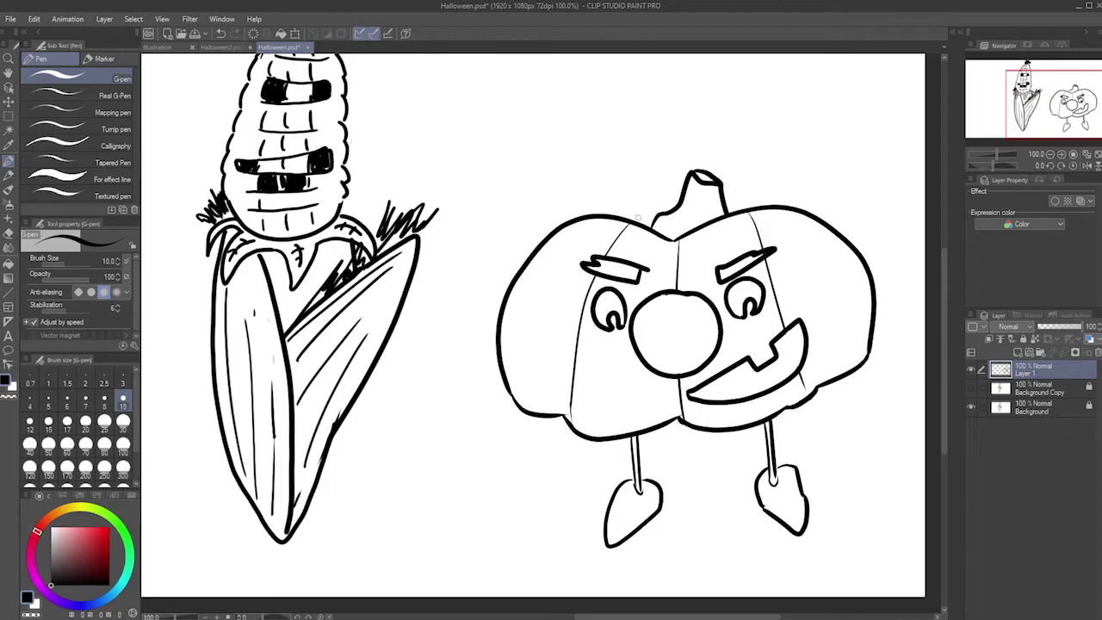
mouse_move(632, 209)
left_mouse_down()
mouse_move(660, 176)
mouse_move(673, 171)
mouse_move(720, 176)
mouse_move(732, 210)
left_mouse_up()
mouse_move(633, 201)
left_mouse_down()
mouse_move(663, 234)
mouse_move(669, 189)
mouse_move(681, 211)
mouse_move(693, 190)
mouse_move(714, 218)
mouse_move(737, 205)
left_mouse_up()
scroll(886, 208, "right", 3)
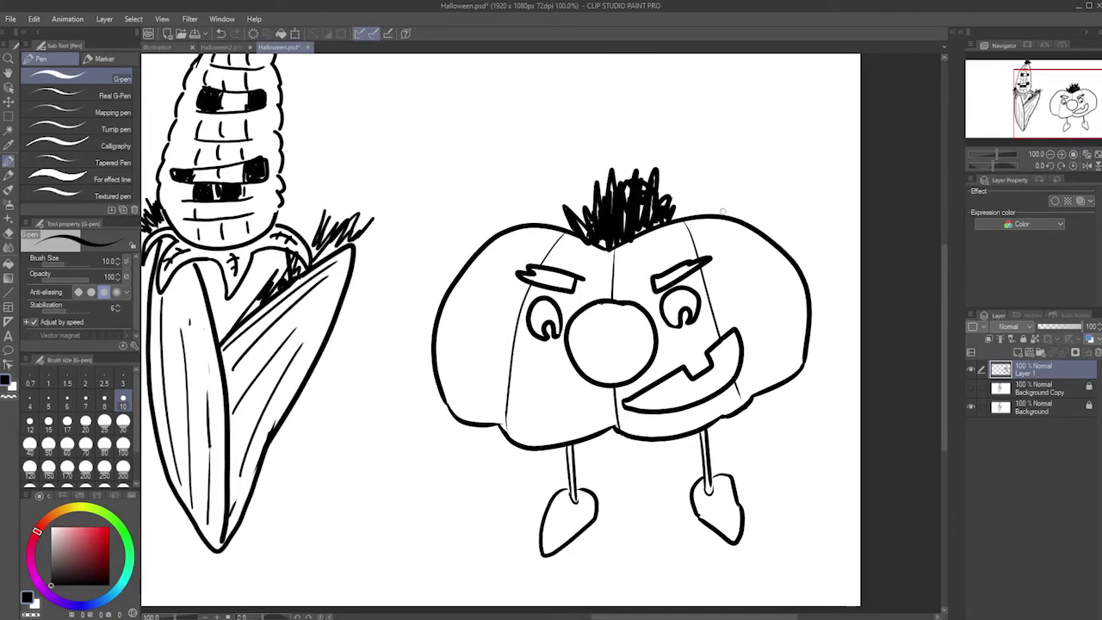
mouse_move(724, 215)
left_mouse_down()
mouse_move(705, 204)
mouse_move(713, 185)
mouse_move(737, 187)
mouse_move(768, 164)
mouse_move(777, 179)
mouse_move(767, 217)
mouse_move(742, 223)
left_mouse_up()
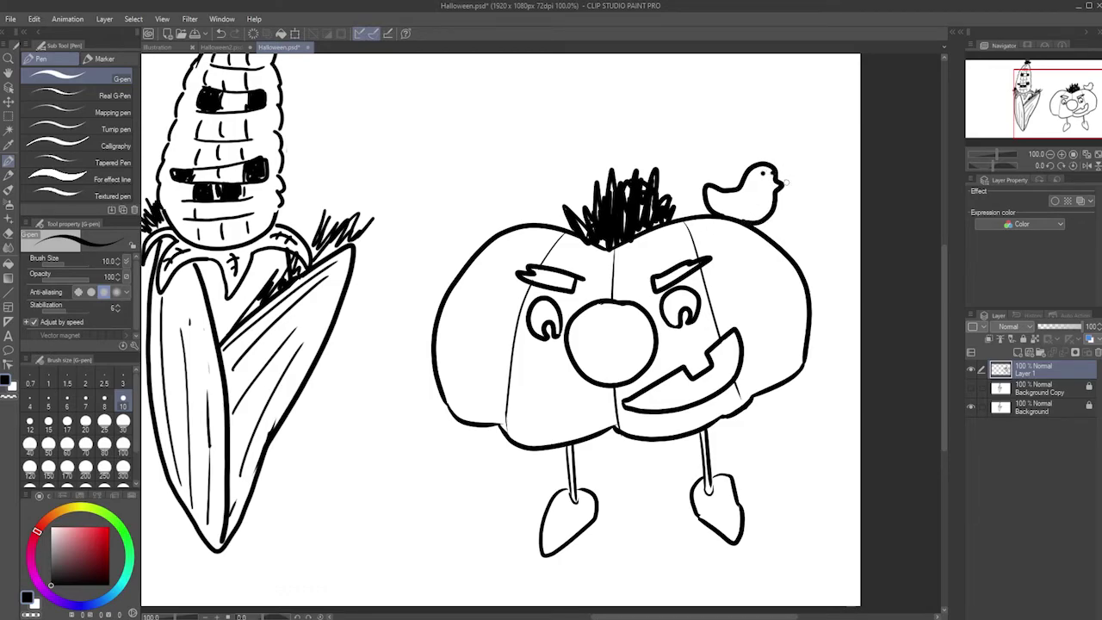
left_click_drag(774, 180, 781, 188)
Draw short stick arms with round, fingered hands on both sides of the pumpkin and a curved crescent mark inside each side
left_click_drag(1058, 107, 1060, 111)
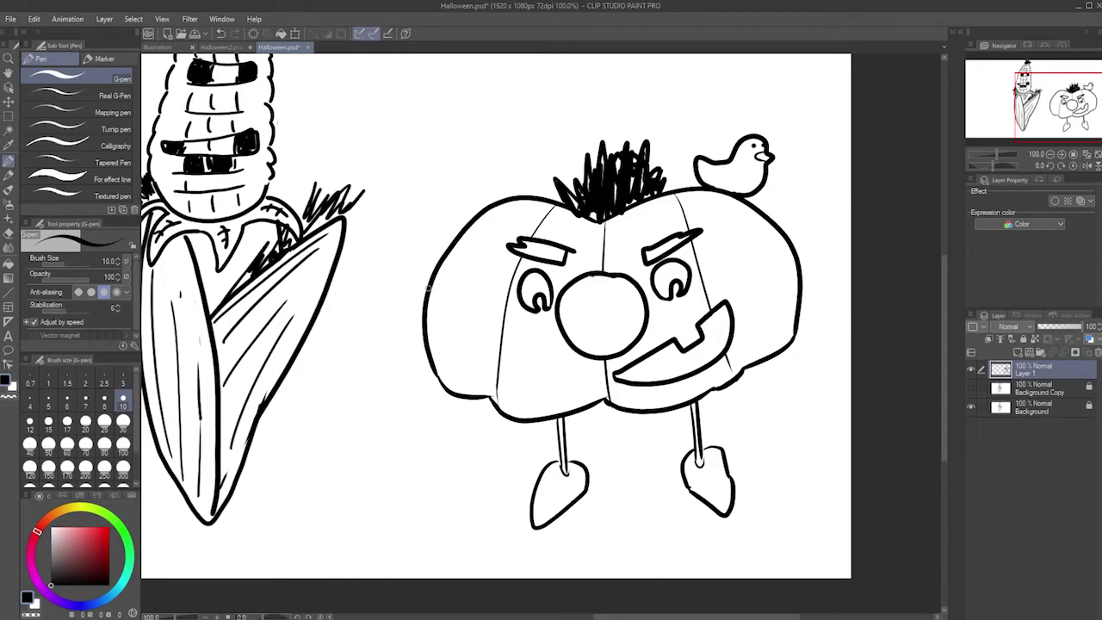
mouse_move(427, 292)
left_mouse_down()
mouse_move(384, 256)
mouse_move(406, 251)
mouse_move(375, 261)
left_mouse_up()
mouse_move(798, 256)
left_mouse_down()
mouse_move(824, 256)
mouse_move(824, 240)
left_mouse_up()
mouse_move(828, 246)
left_mouse_down()
mouse_move(840, 238)
mouse_move(841, 252)
left_mouse_up()
left_click_drag(827, 256, 835, 267)
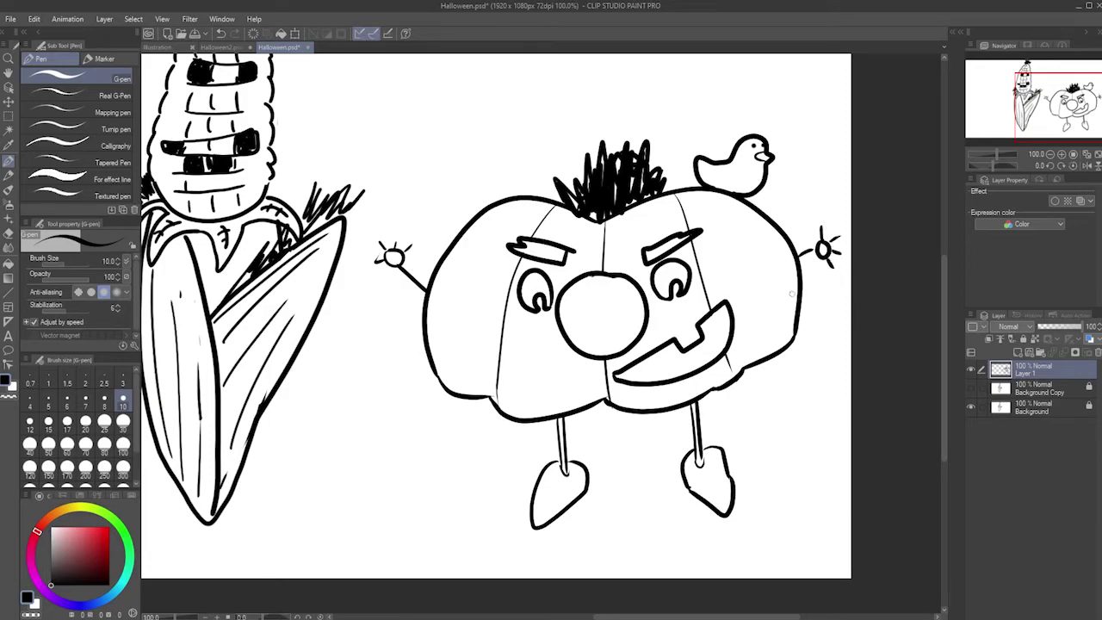
left_click_drag(754, 236, 759, 280)
left_click_drag(481, 269, 475, 324)
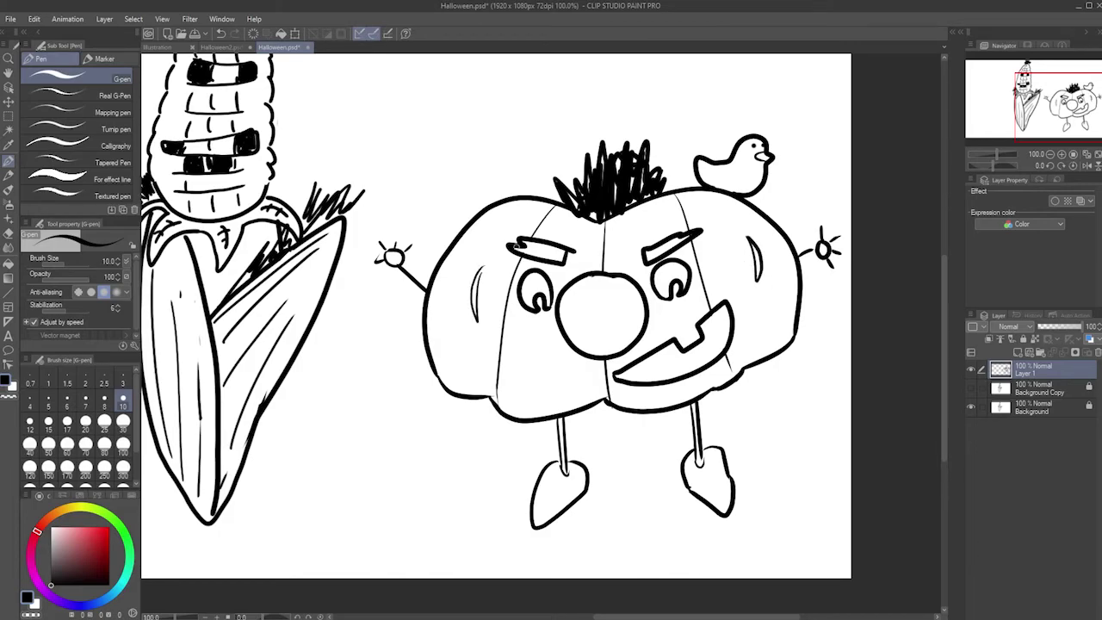
Draw a stick figure with a round head, long body, two legs and two arms left of the corn cob
scroll(517, 248, "down", 2)
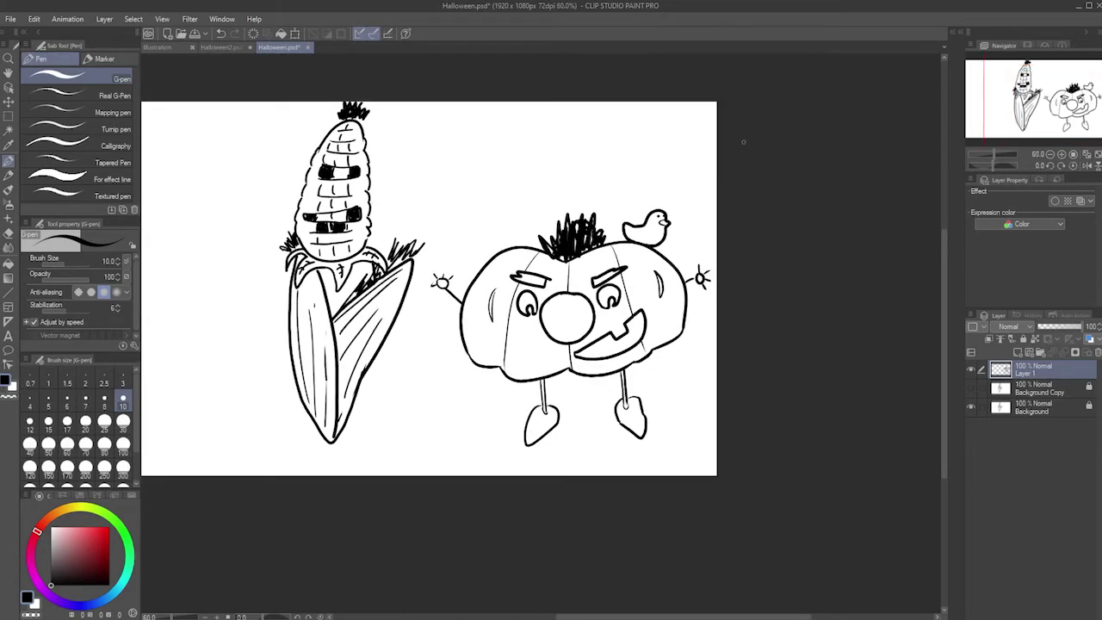
scroll(620, 229, "up", 1)
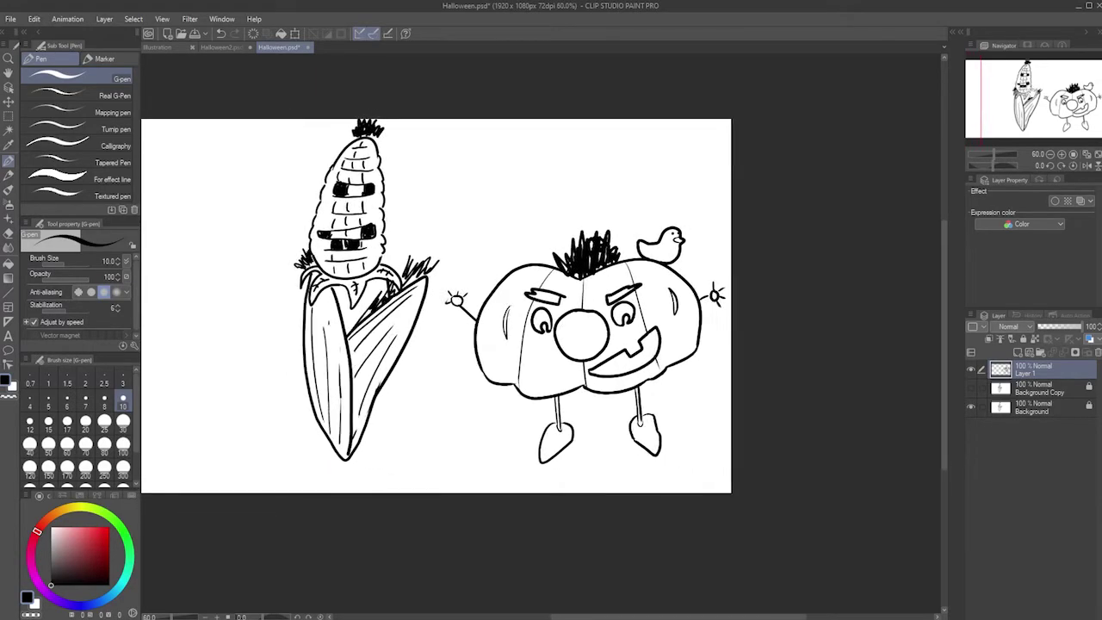
scroll(620, 229, "up", 1)
scroll(532, 274, "up", 1)
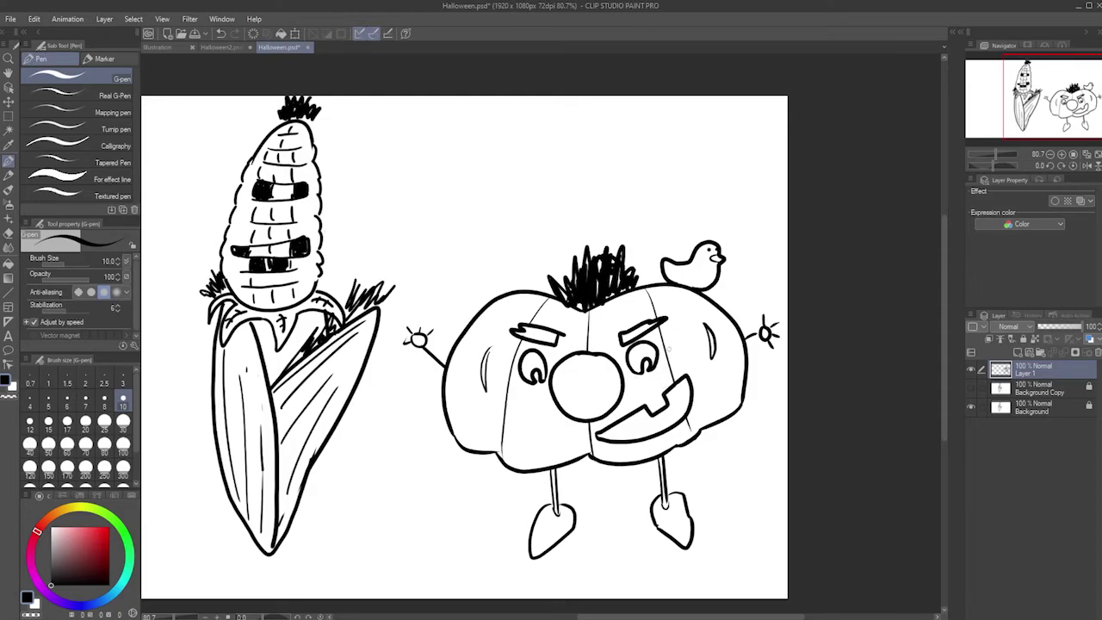
left_click_drag(466, 344, 589, 348)
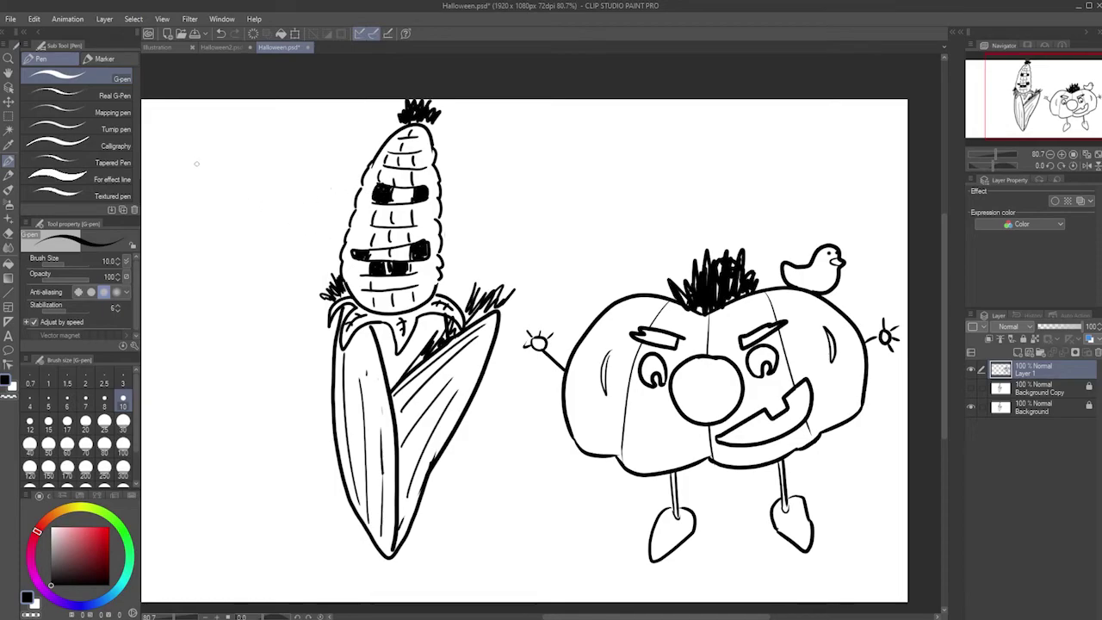
mouse_move(216, 211)
left_mouse_down()
mouse_move(196, 244)
mouse_move(244, 259)
mouse_move(216, 205)
left_mouse_up()
mouse_move(222, 268)
left_mouse_down()
mouse_move(230, 435)
mouse_move(202, 549)
left_mouse_up()
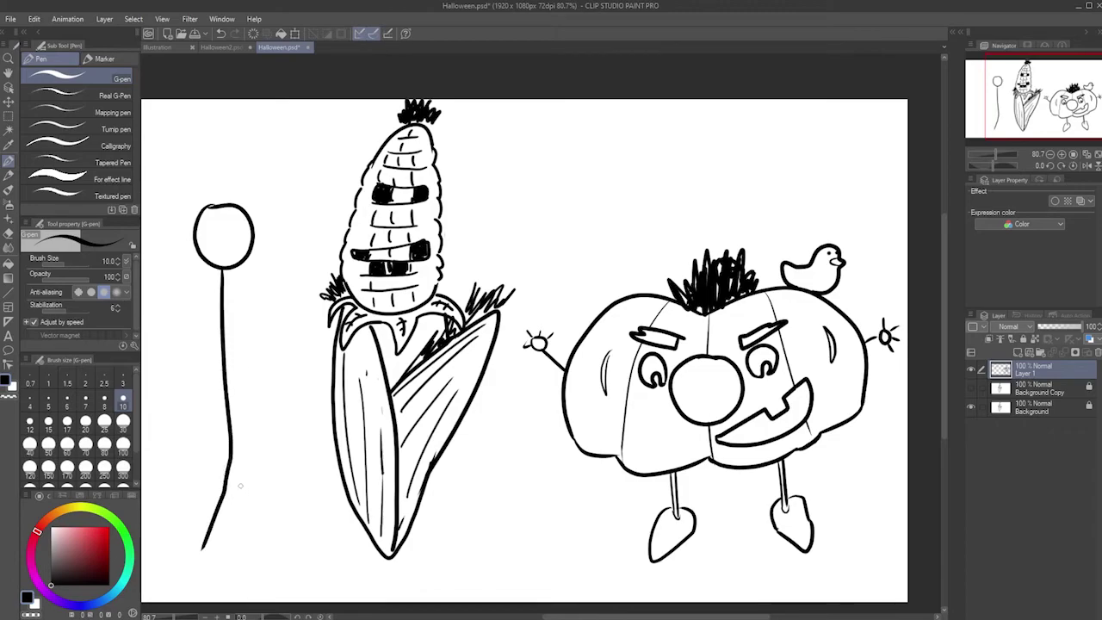
left_click_drag(231, 465, 276, 535)
mouse_move(222, 269)
left_mouse_down()
mouse_move(179, 369)
mouse_move(260, 332)
mouse_move(274, 362)
left_mouse_up()
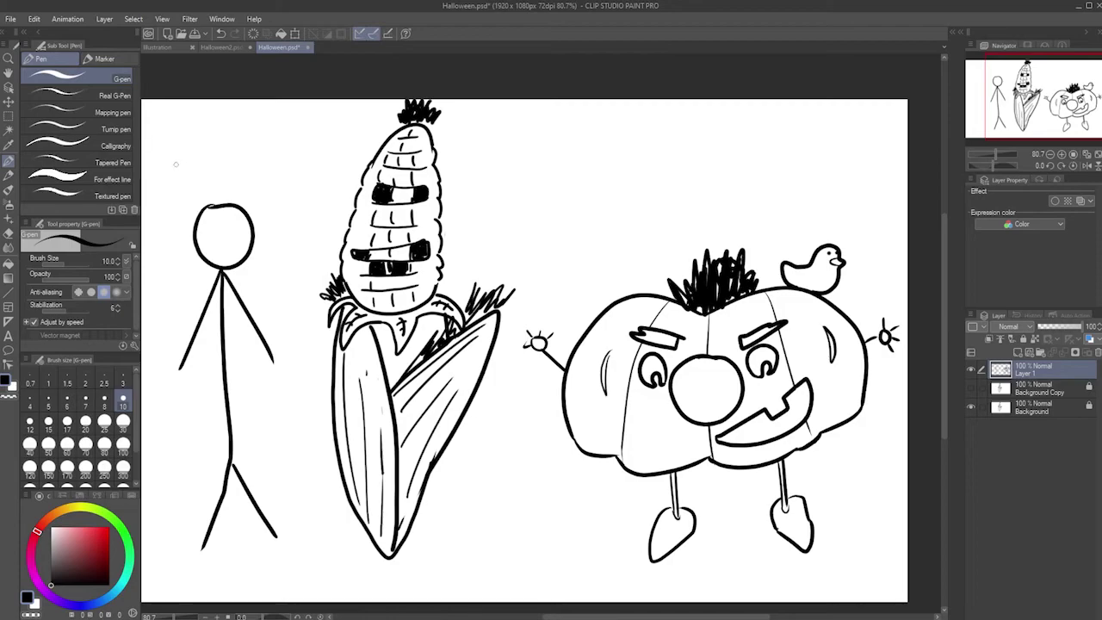
Draw a vertical height scale left of the stick figure with tick marks hand-lettered 6ft, 5'11 and 3ft
left_click_drag(517, 345, 612, 369)
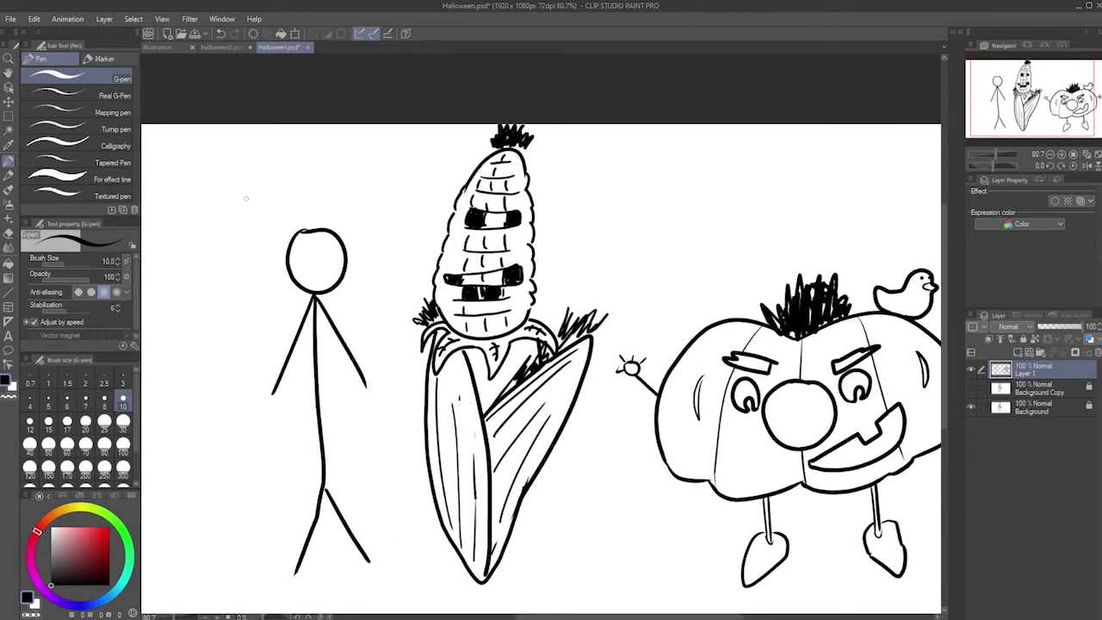
mouse_move(211, 193)
left_mouse_down()
mouse_move(196, 245)
mouse_move(196, 461)
mouse_move(234, 562)
left_mouse_up()
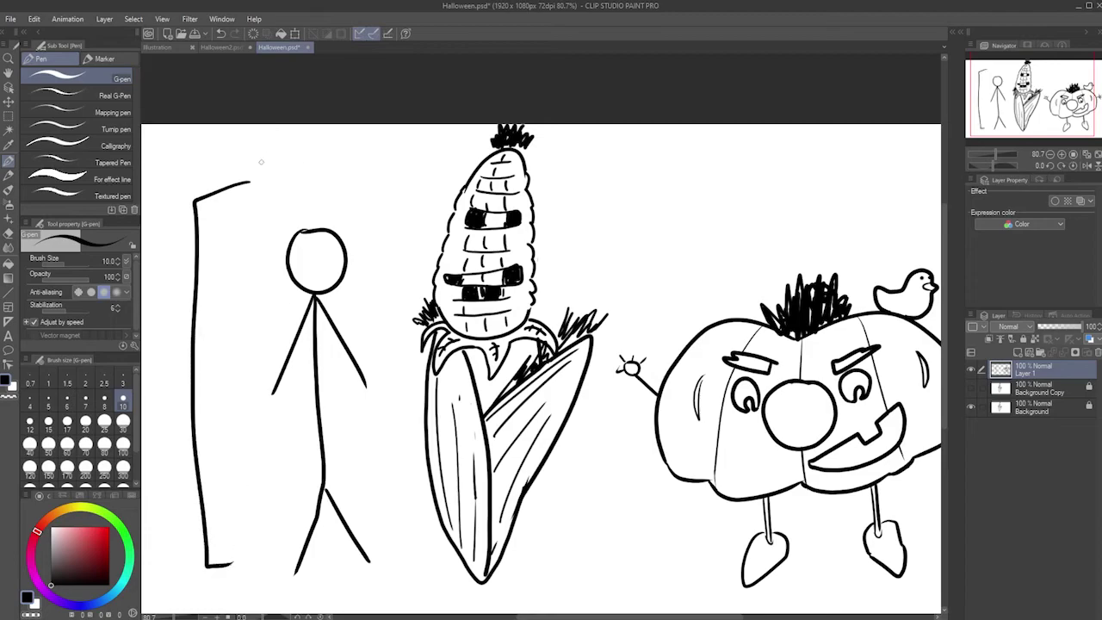
left_click_drag(265, 157, 268, 193)
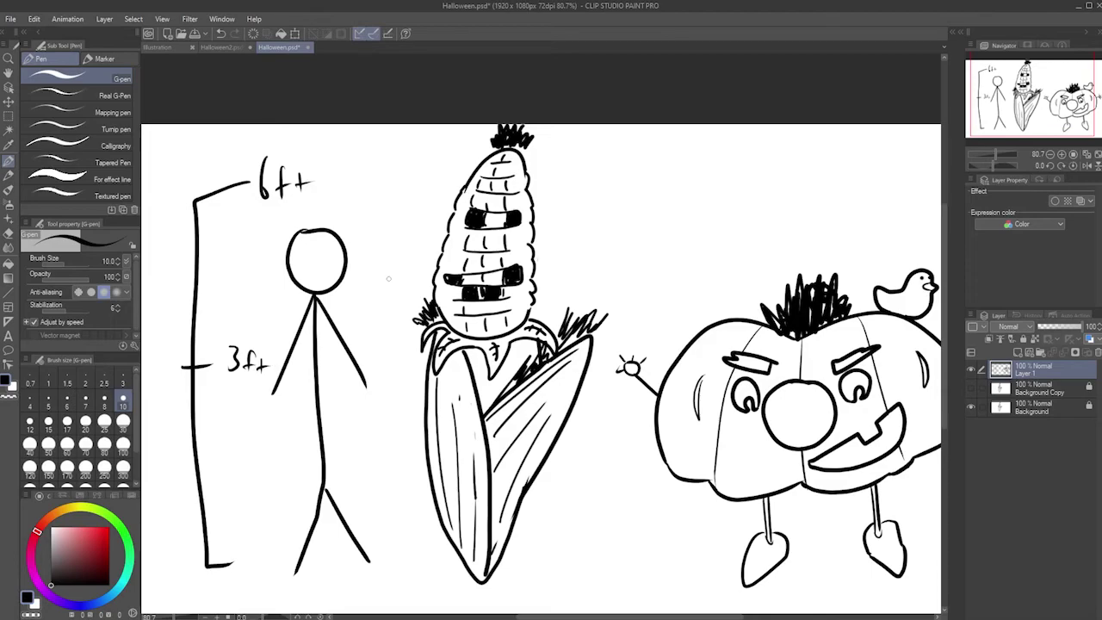
scroll(561, 308, "down", 1)
scroll(545, 373, "down", 1)
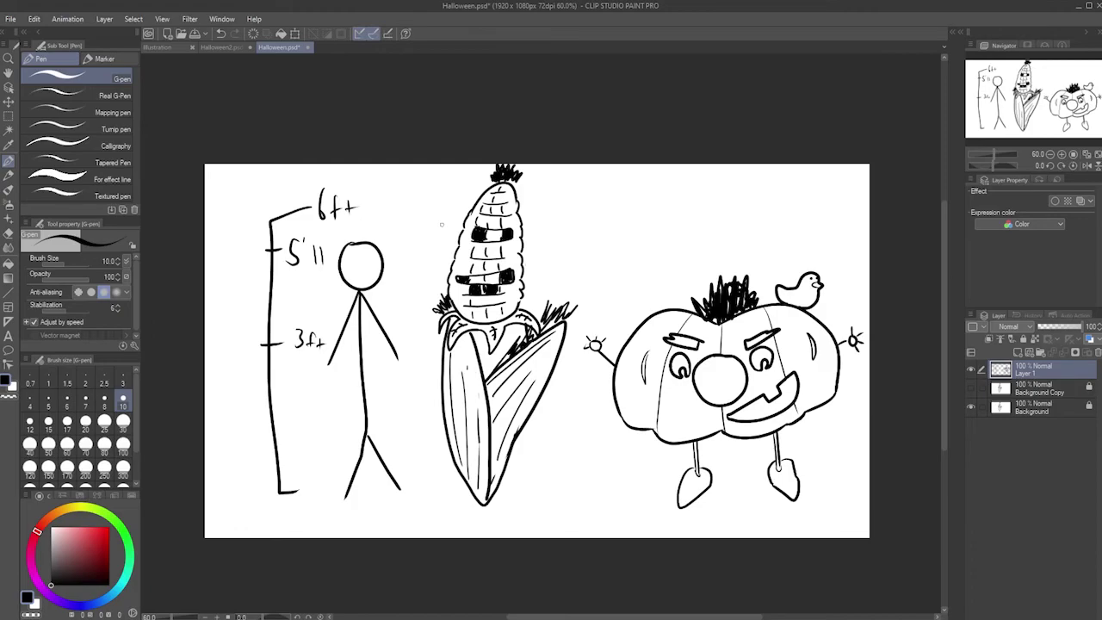
Extend the height scale above its 6ft line with a higher top tick and select the Hard eraser at size 15
left_click_drag(304, 186, 266, 219)
left_click(9, 232)
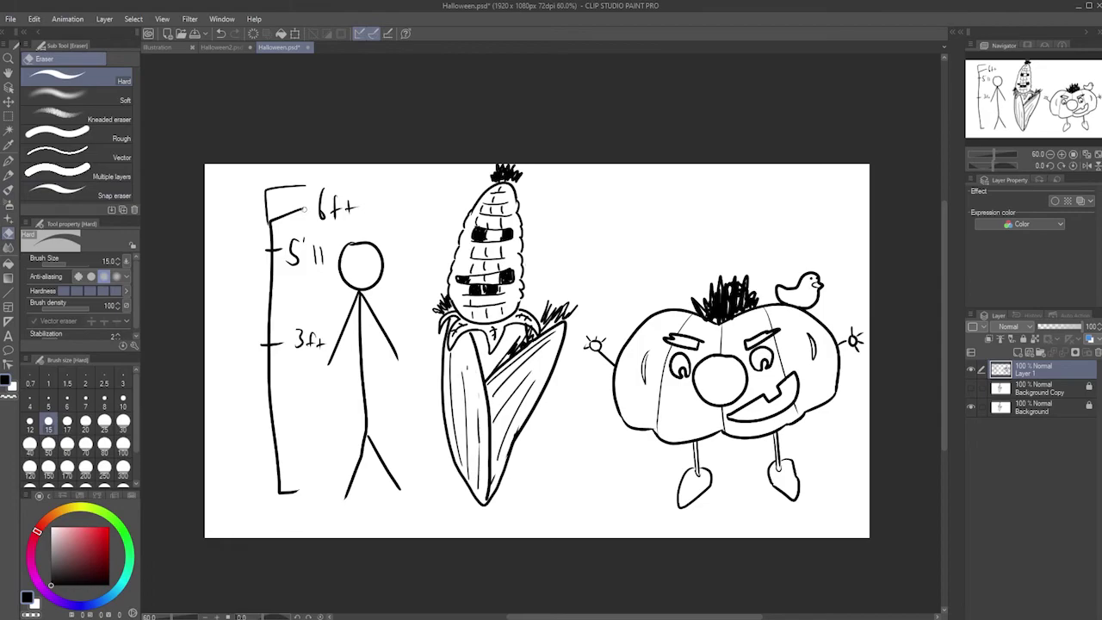